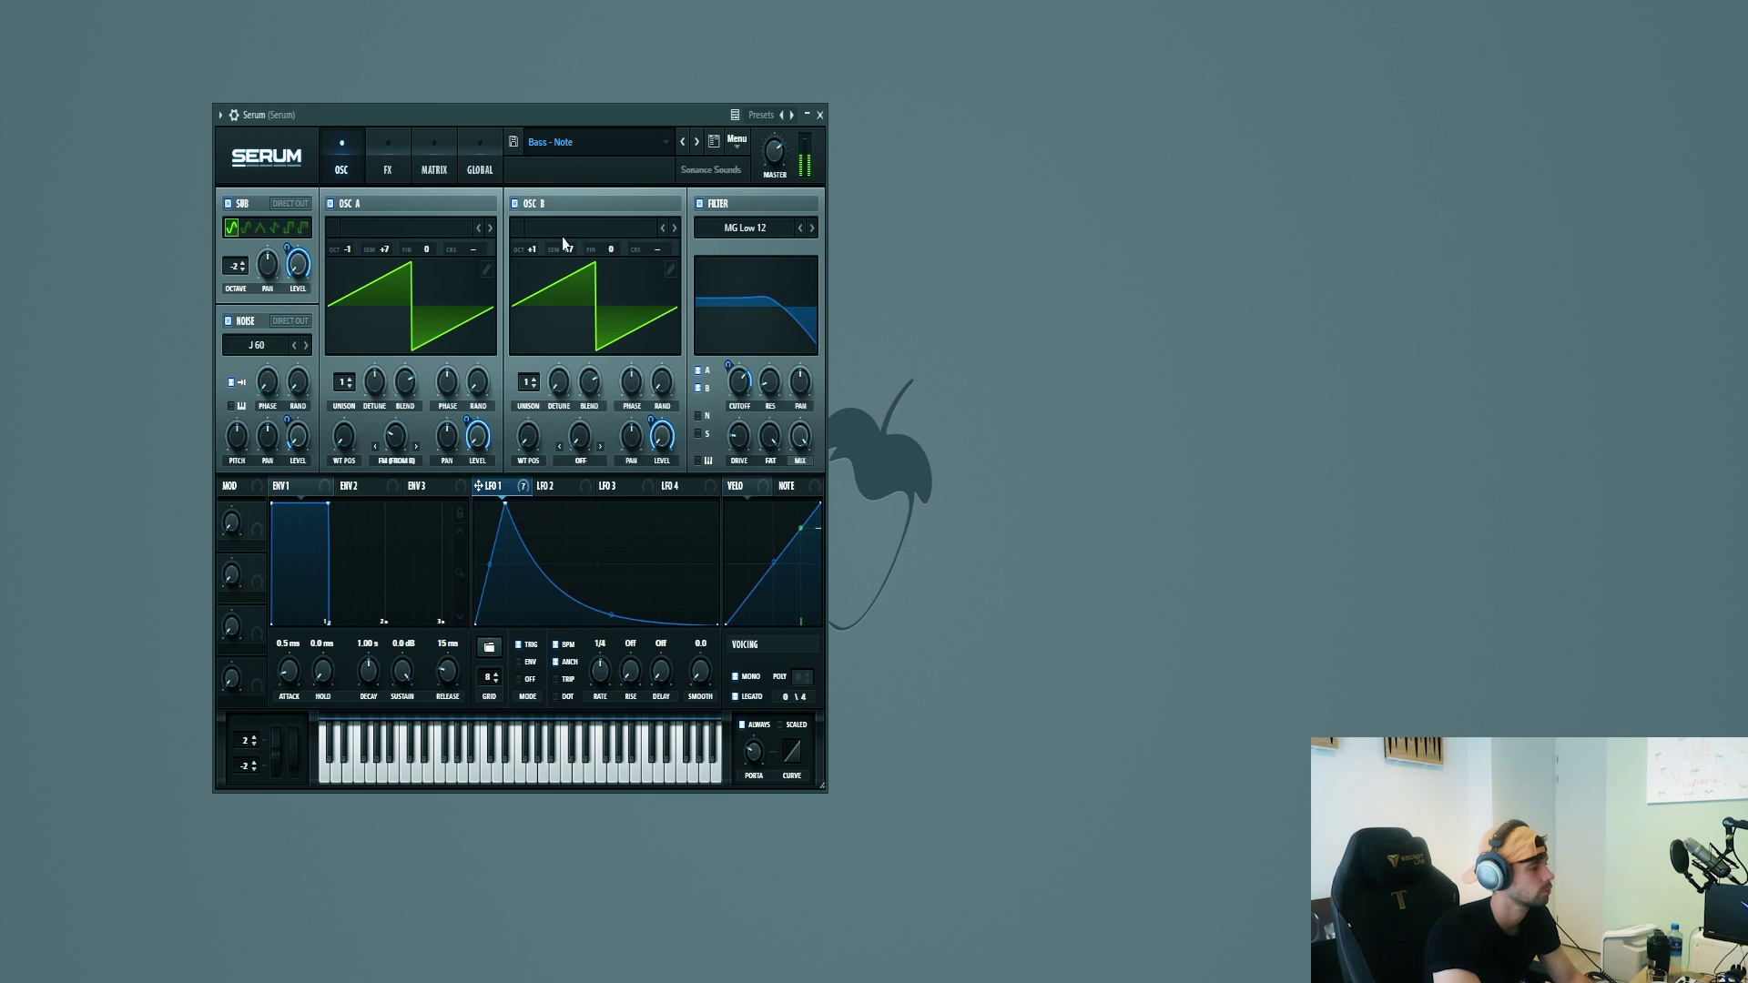
# Reset the patch to Init and enable oscillator B
pyautogui.click(733, 153)
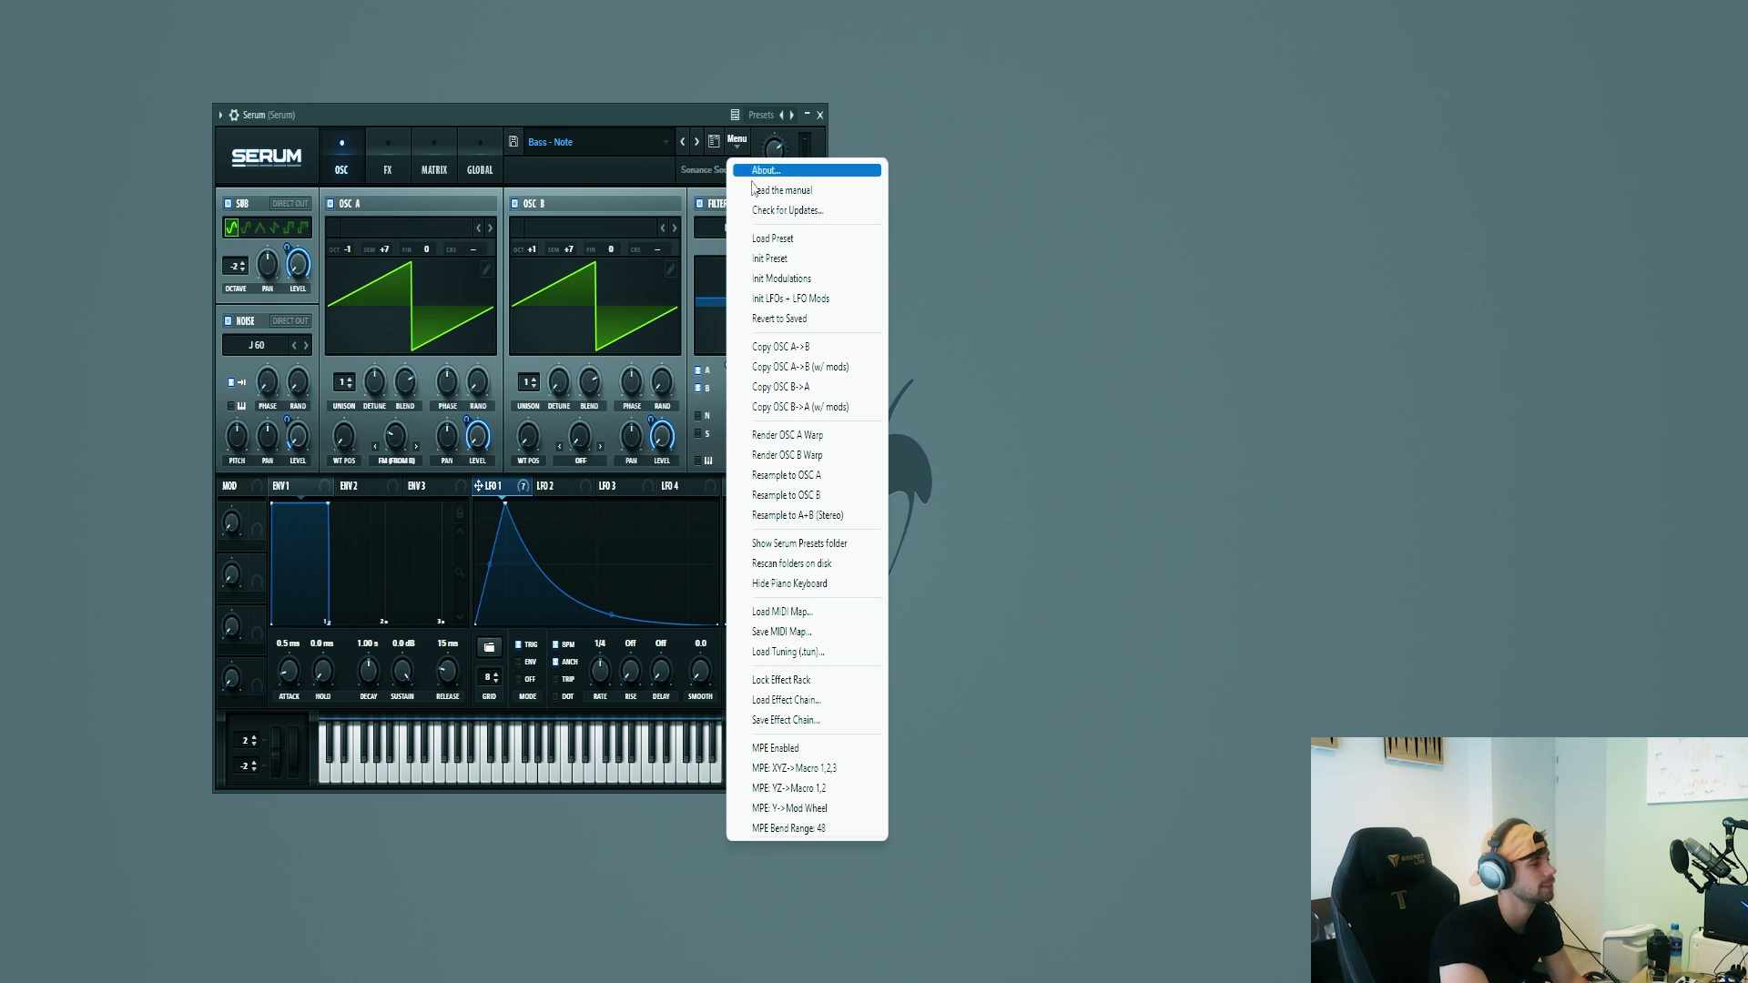
pyautogui.click(769, 260)
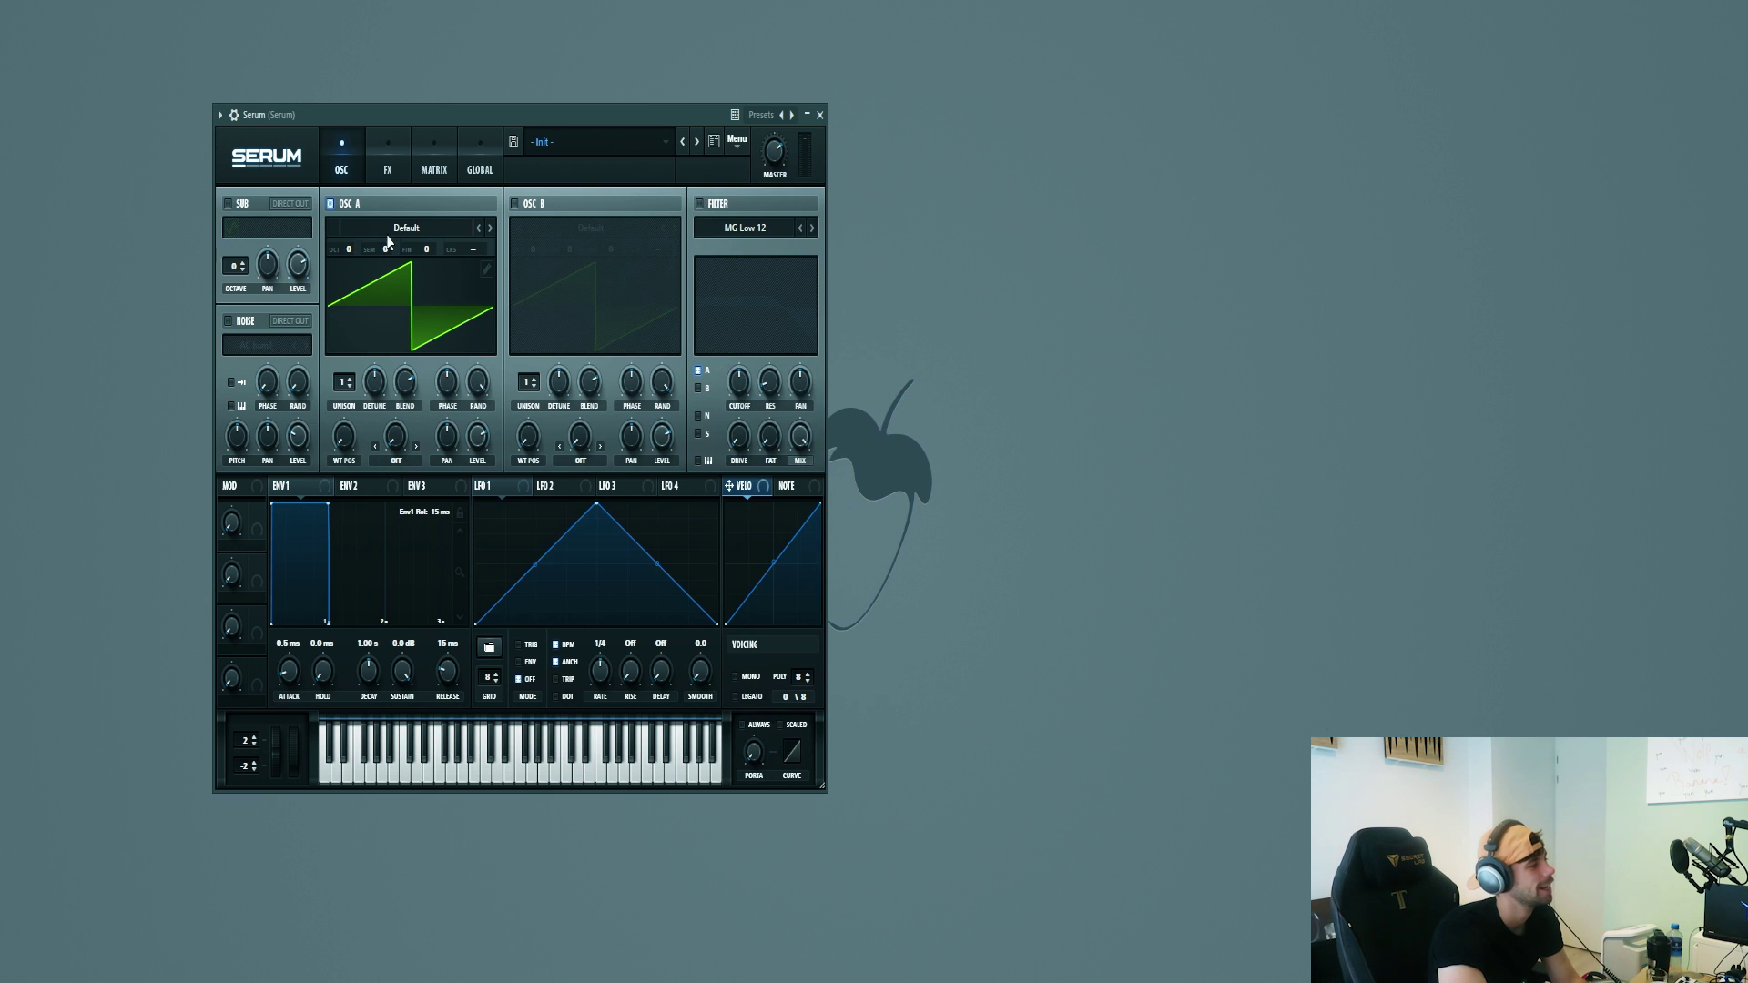
pyautogui.click(512, 204)
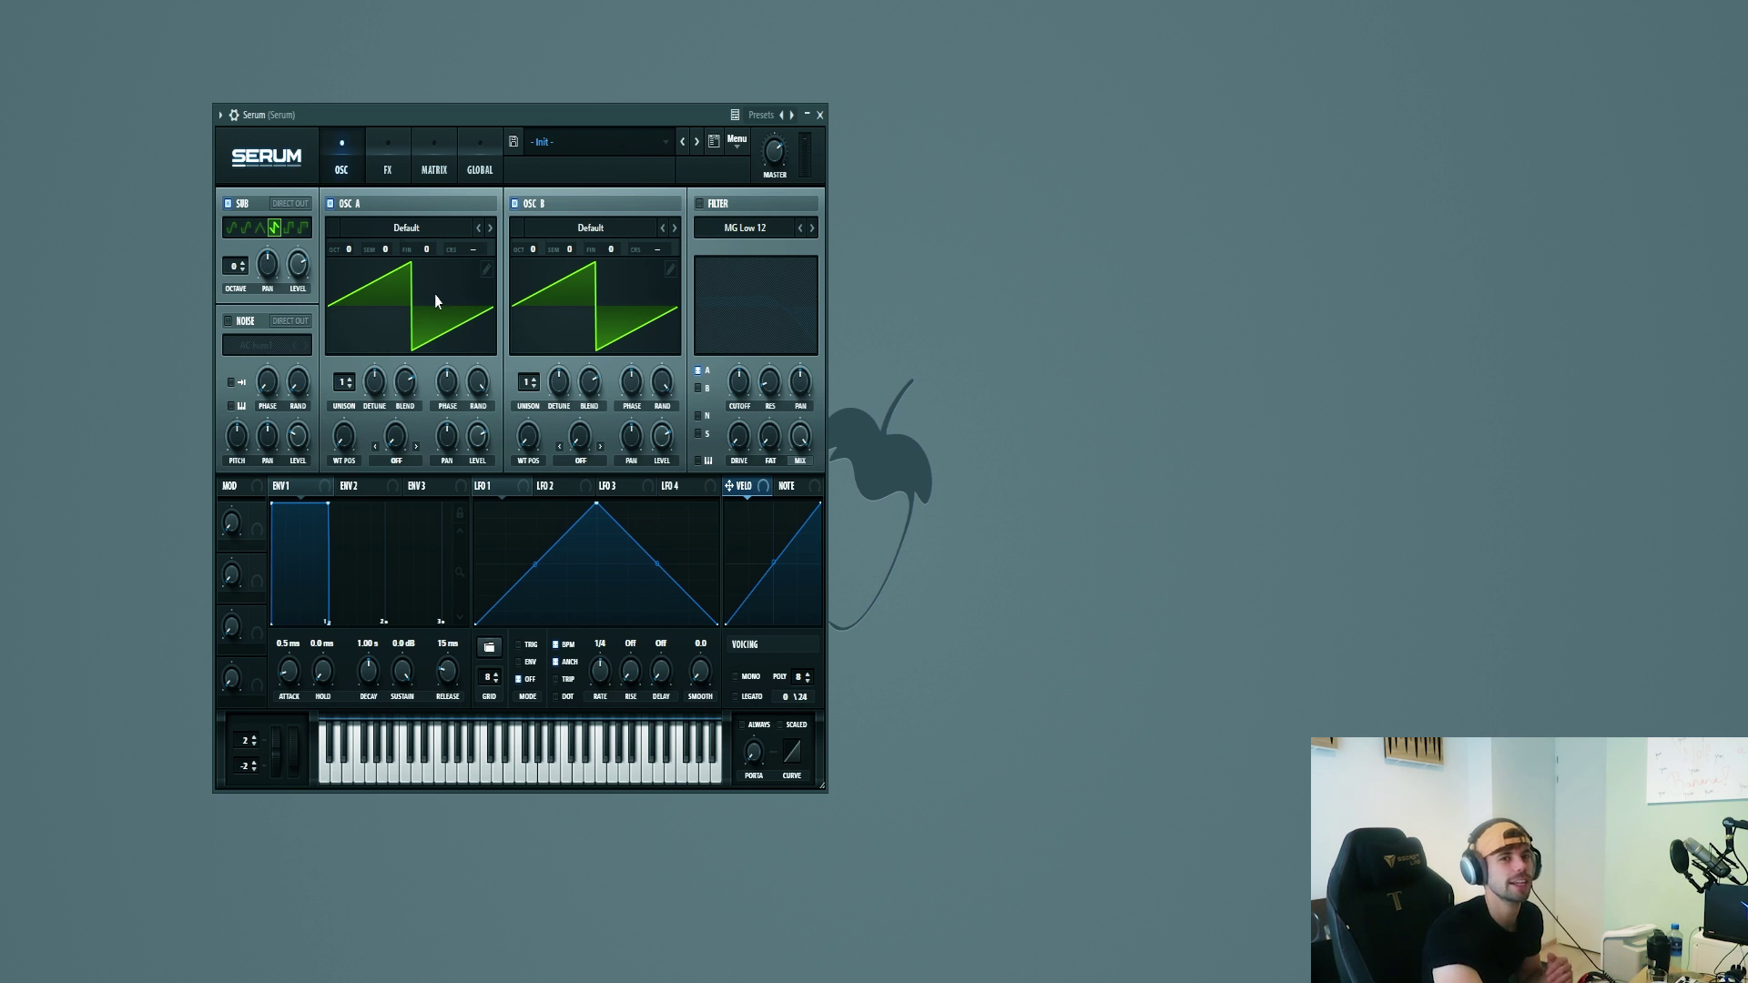
# Make the sub a sine two octaves down and raise oscillator B seven semitones
pyautogui.click(231, 227)
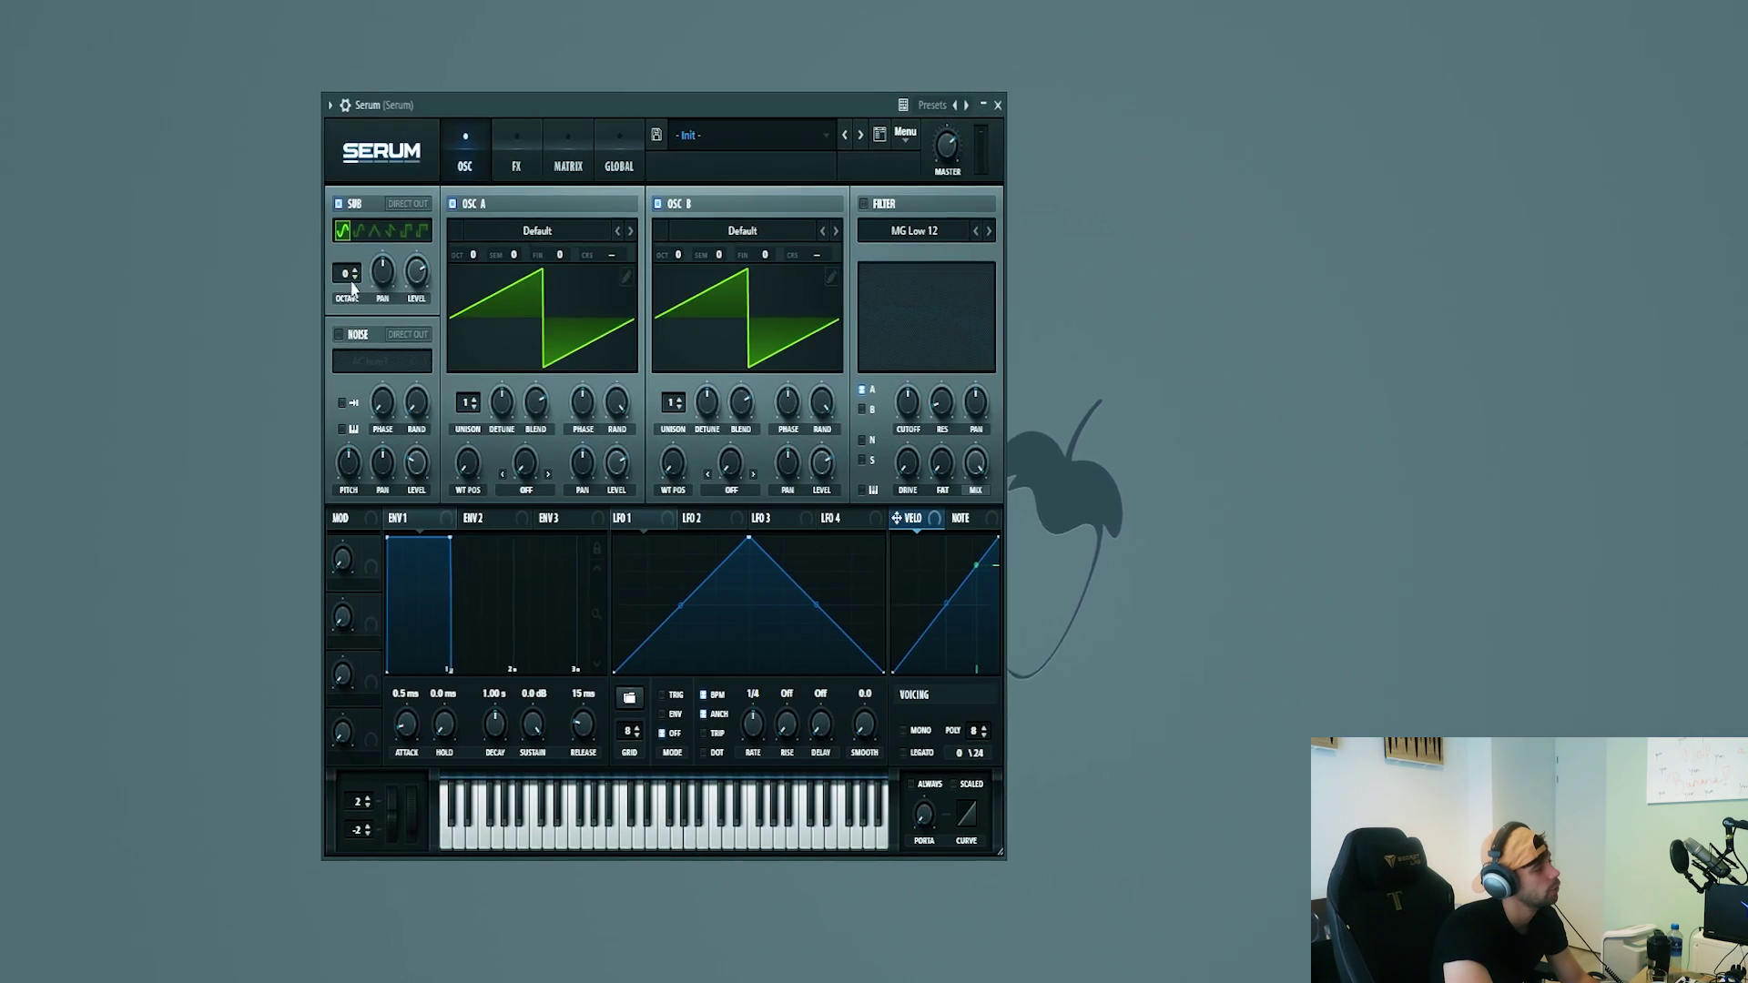
pyautogui.click(352, 278)
pyautogui.click(353, 279)
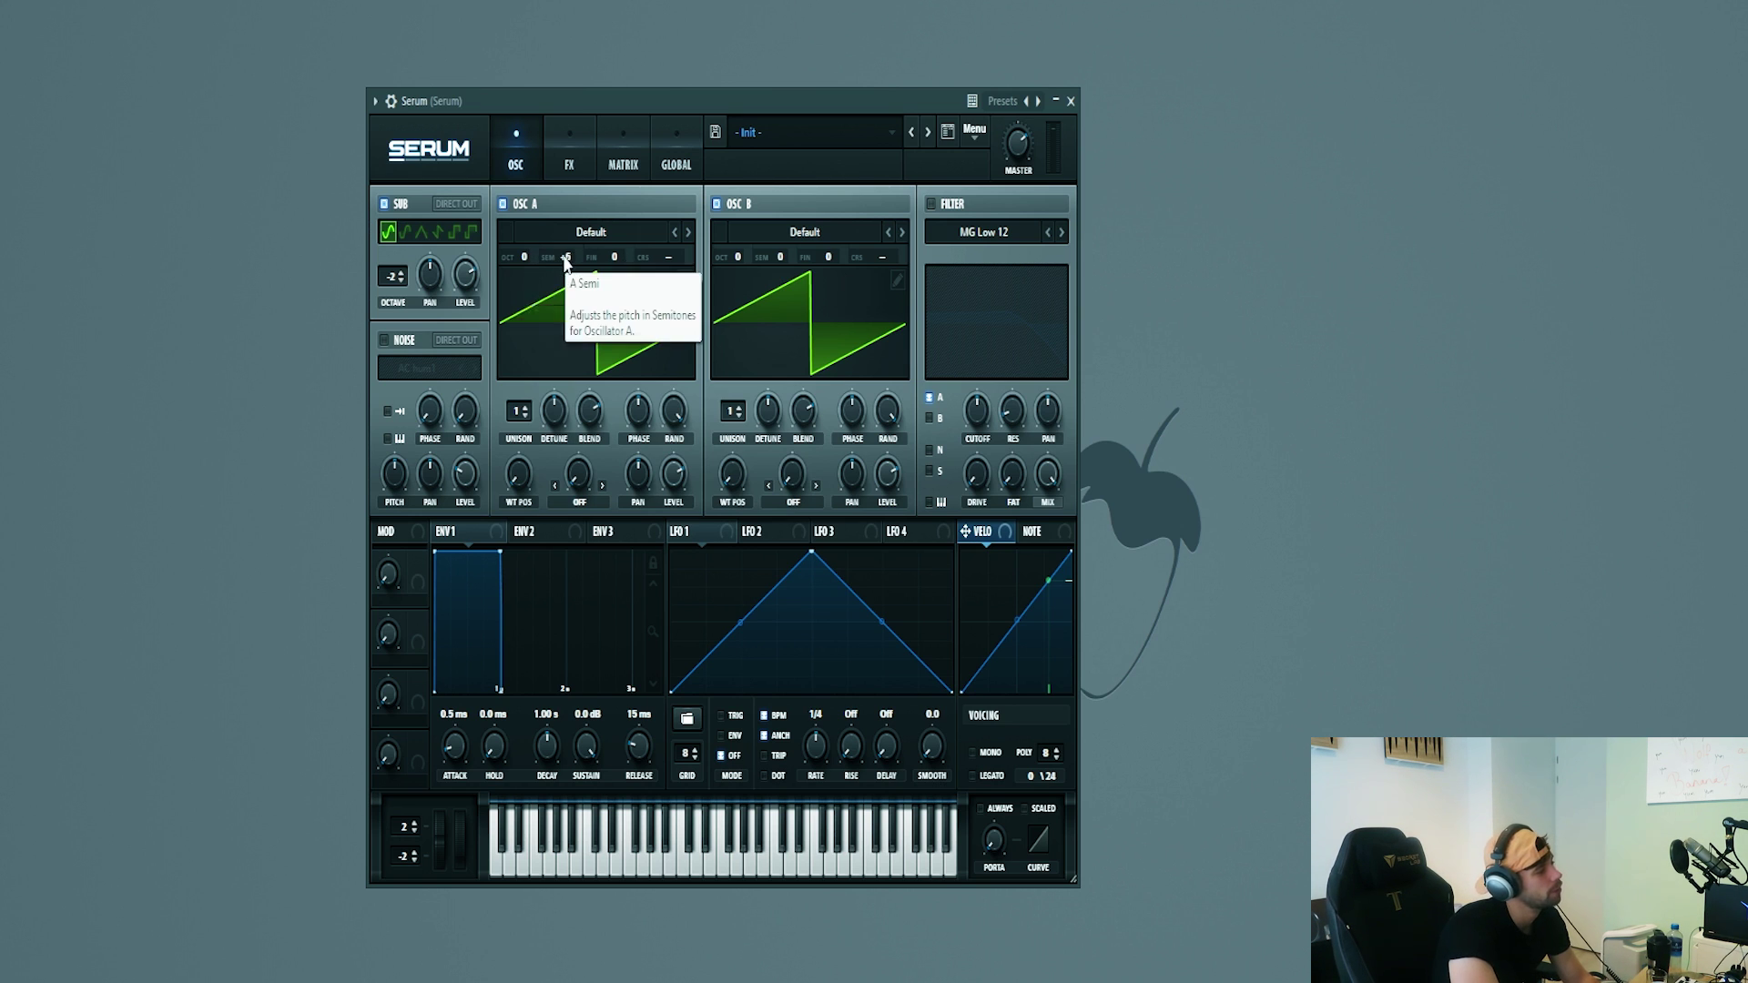
pyautogui.doubleClick(818, 254)
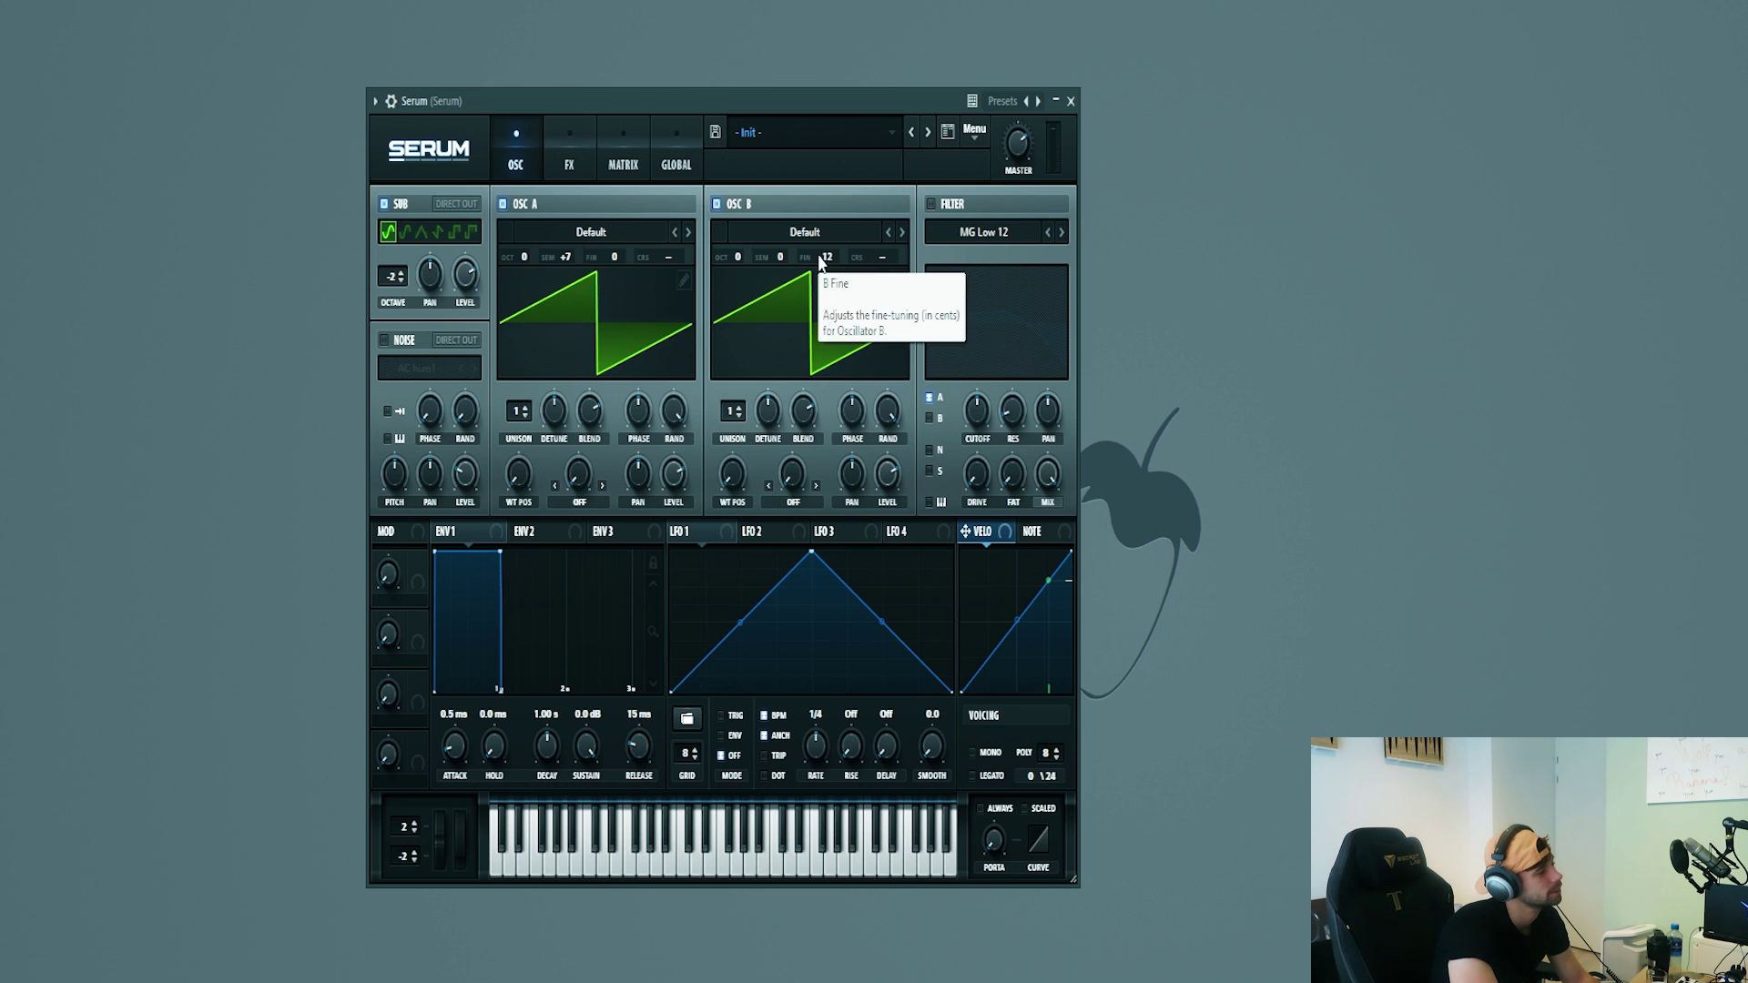
pyautogui.moveTo(767, 261); pyautogui.dragTo(772, 266)
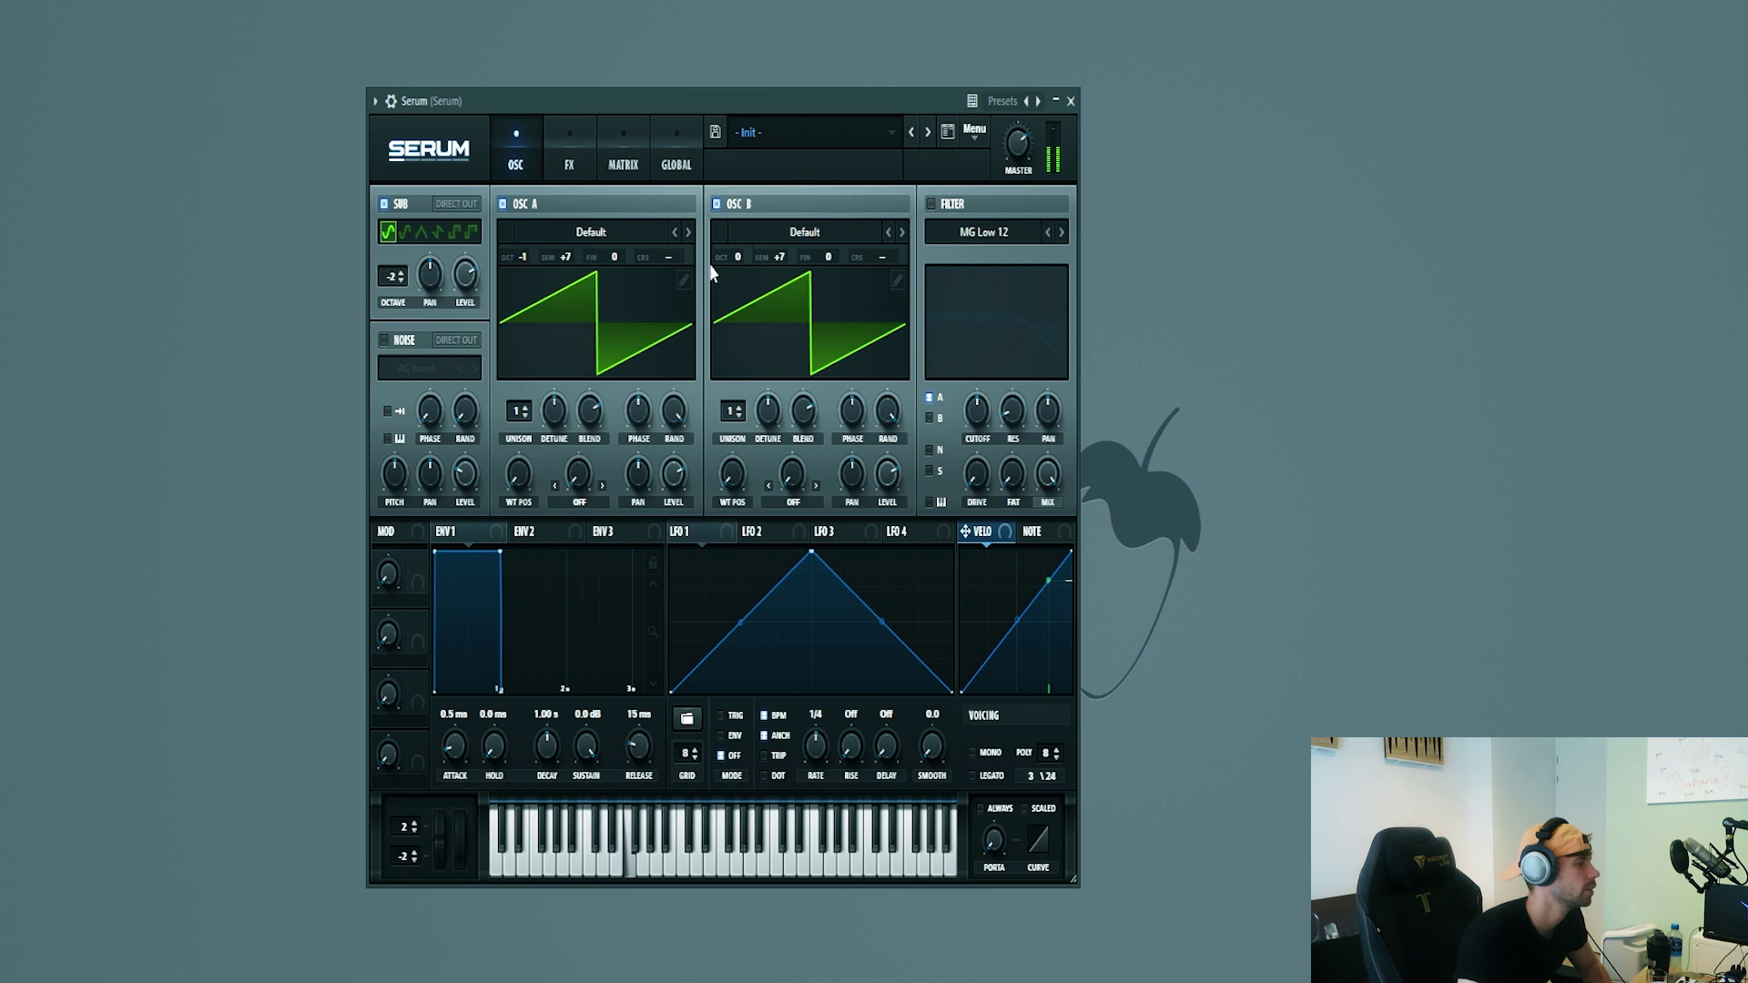
pyautogui.scroll(1, 734, 258)
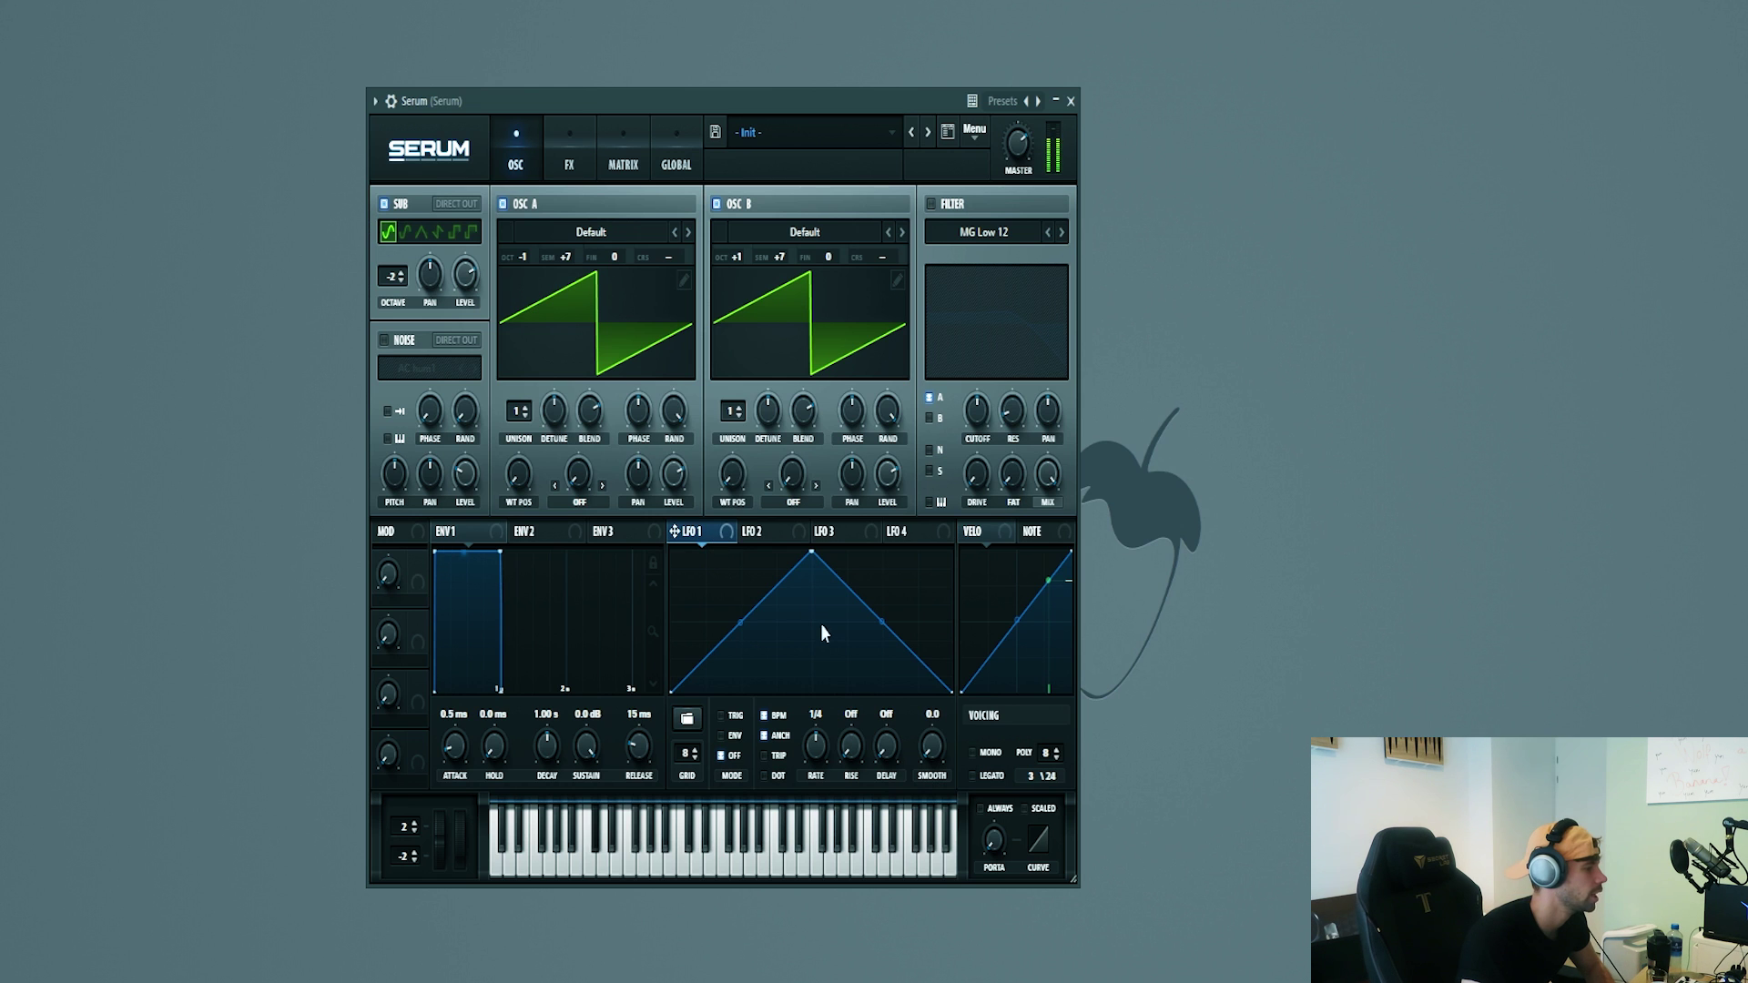
# Shape LFO 1 into a sharp exponential decay and route it to oscillator A's level
pyautogui.moveTo(811, 557); pyautogui.dragTo(706, 551)
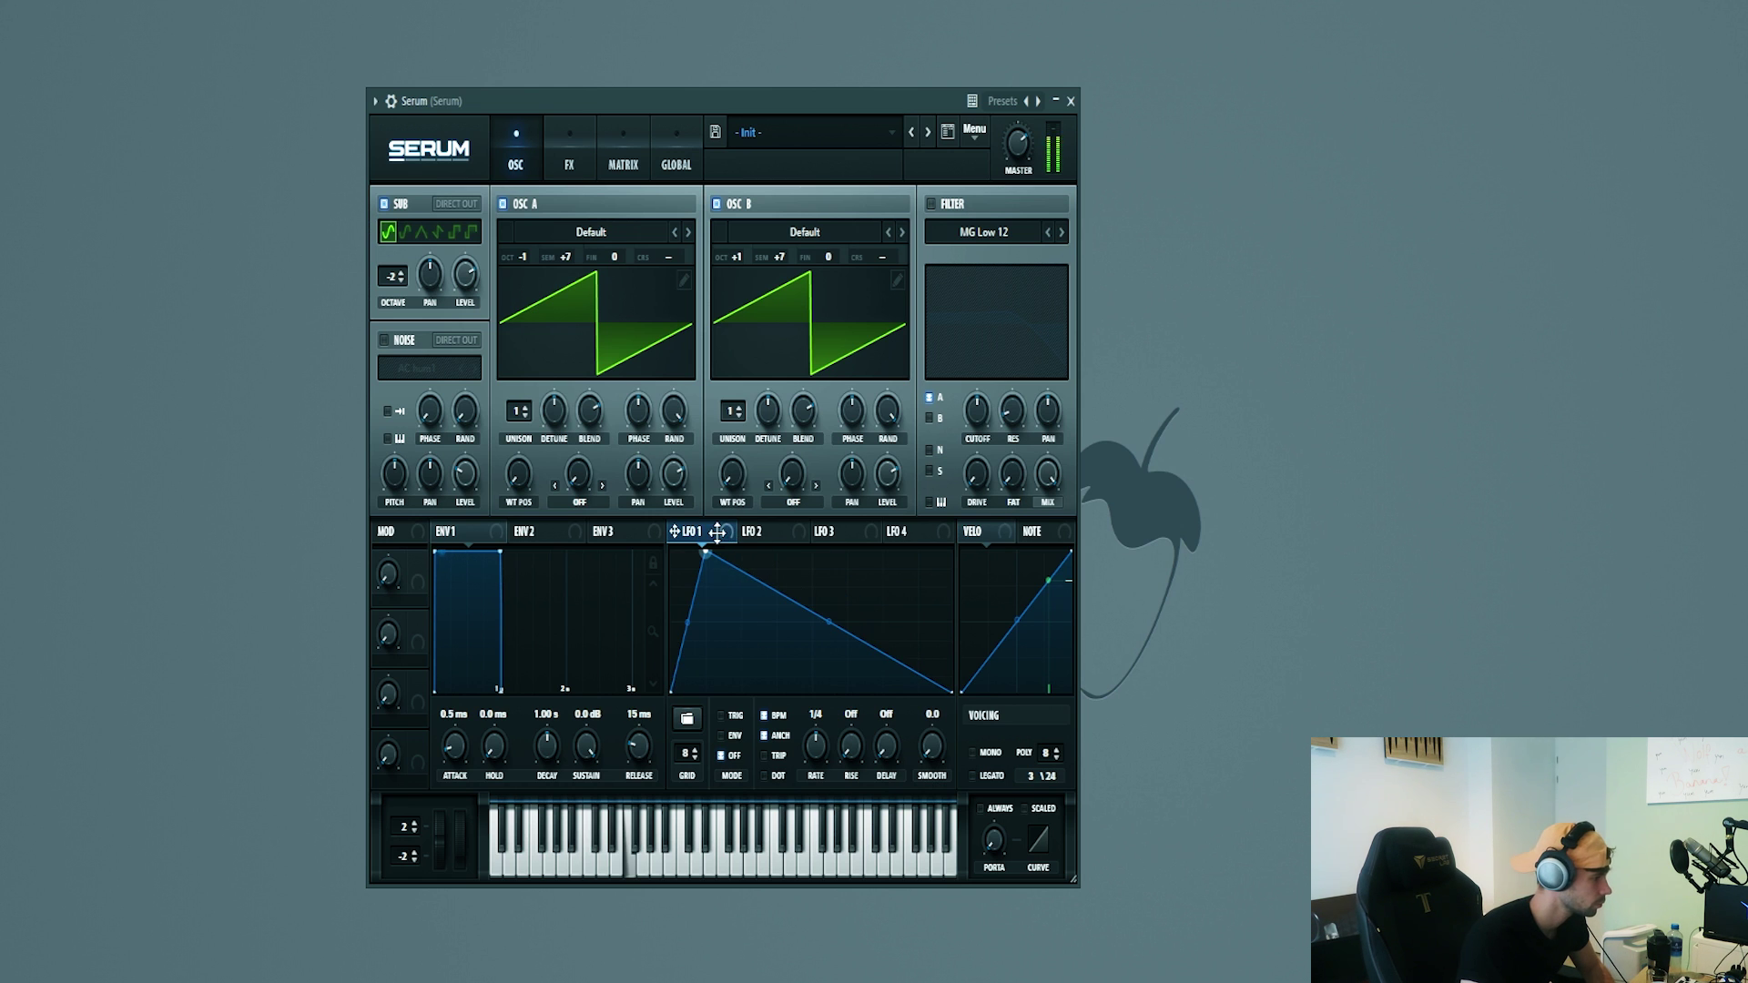
pyautogui.moveTo(829, 618); pyautogui.dragTo(826, 658)
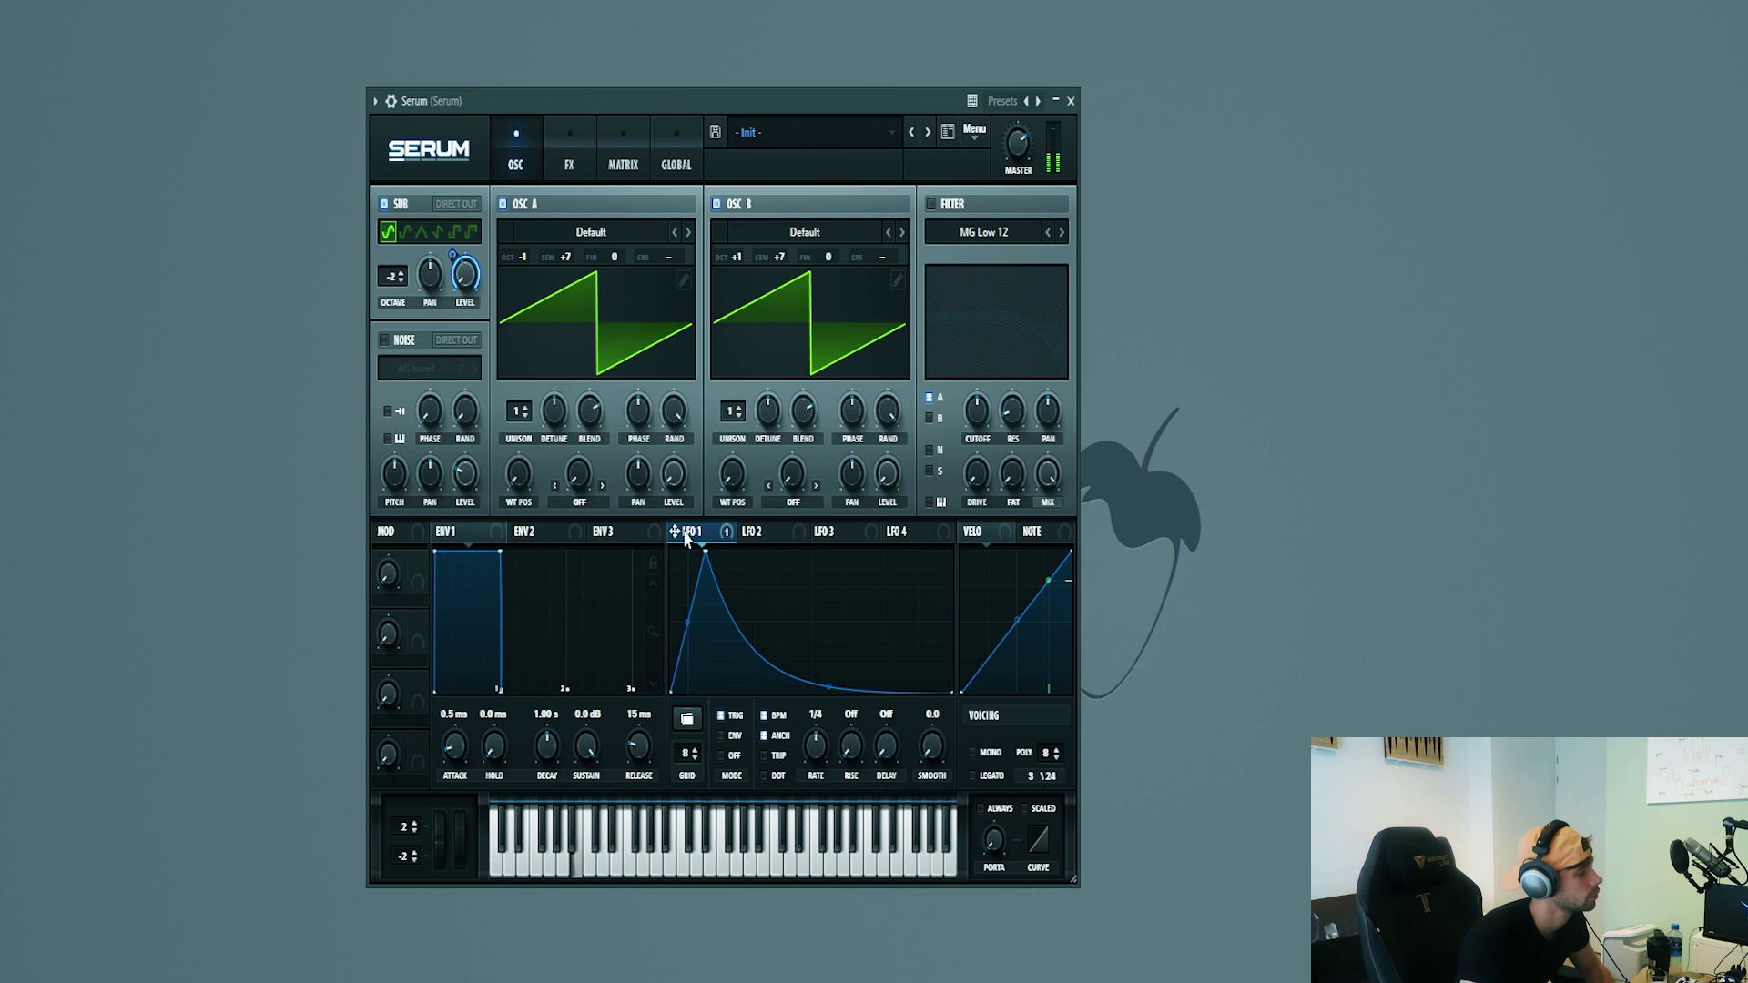
pyautogui.moveTo(685, 536)
pyautogui.mouseDown()
pyautogui.moveTo(679, 481)
pyautogui.moveTo(887, 475)
pyautogui.mouseUp()
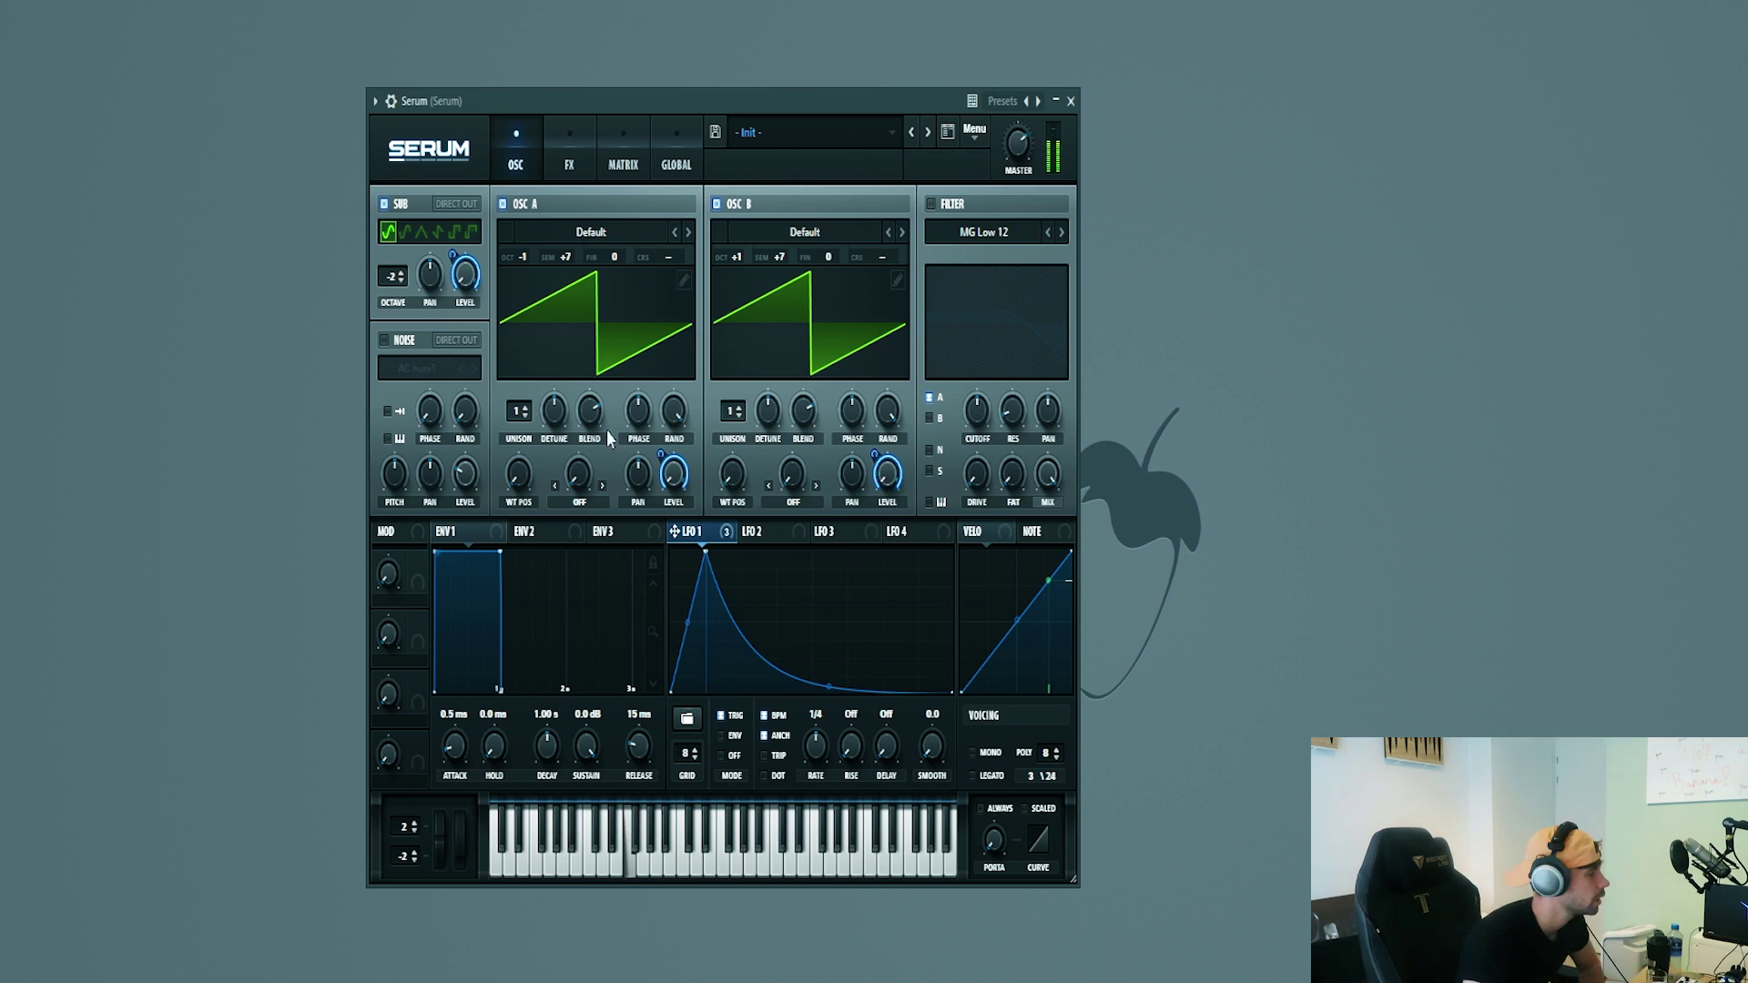
# Turn on noise with the J 60 sample in one-shot mode, and set LFO 1's noise-level depth
pyautogui.click(385, 341)
pyautogui.click(404, 369)
pyautogui.moveTo(427, 394)
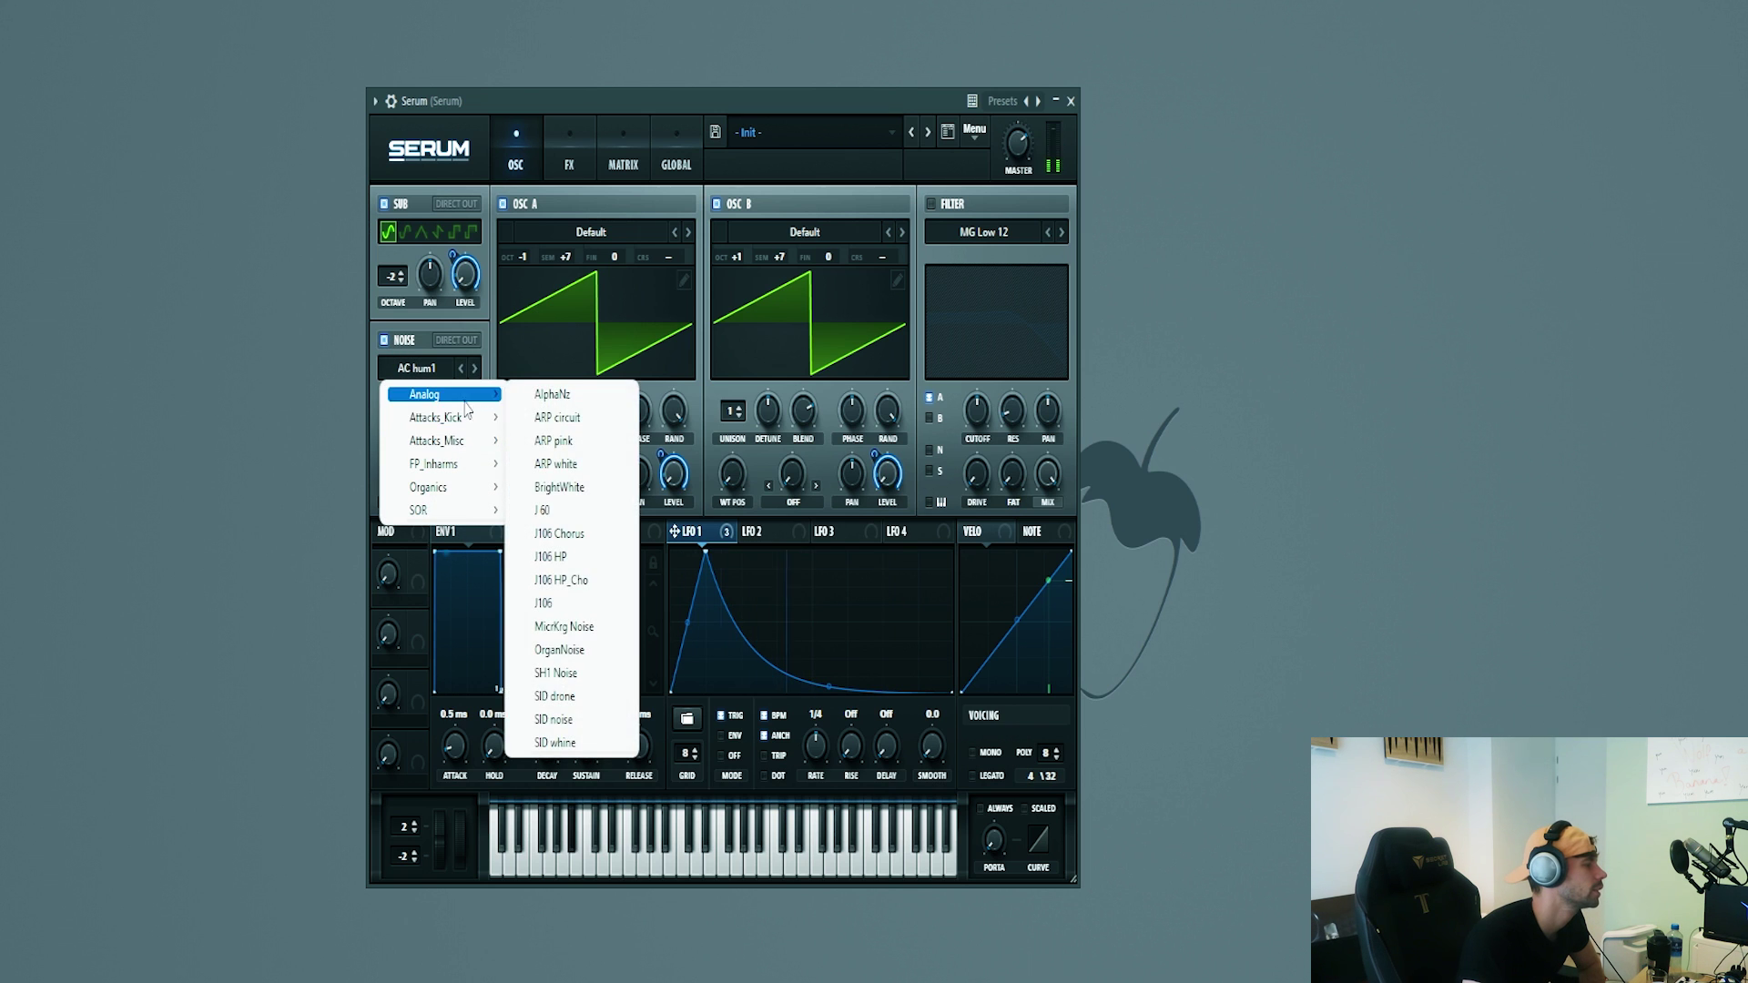
pyautogui.click(547, 510)
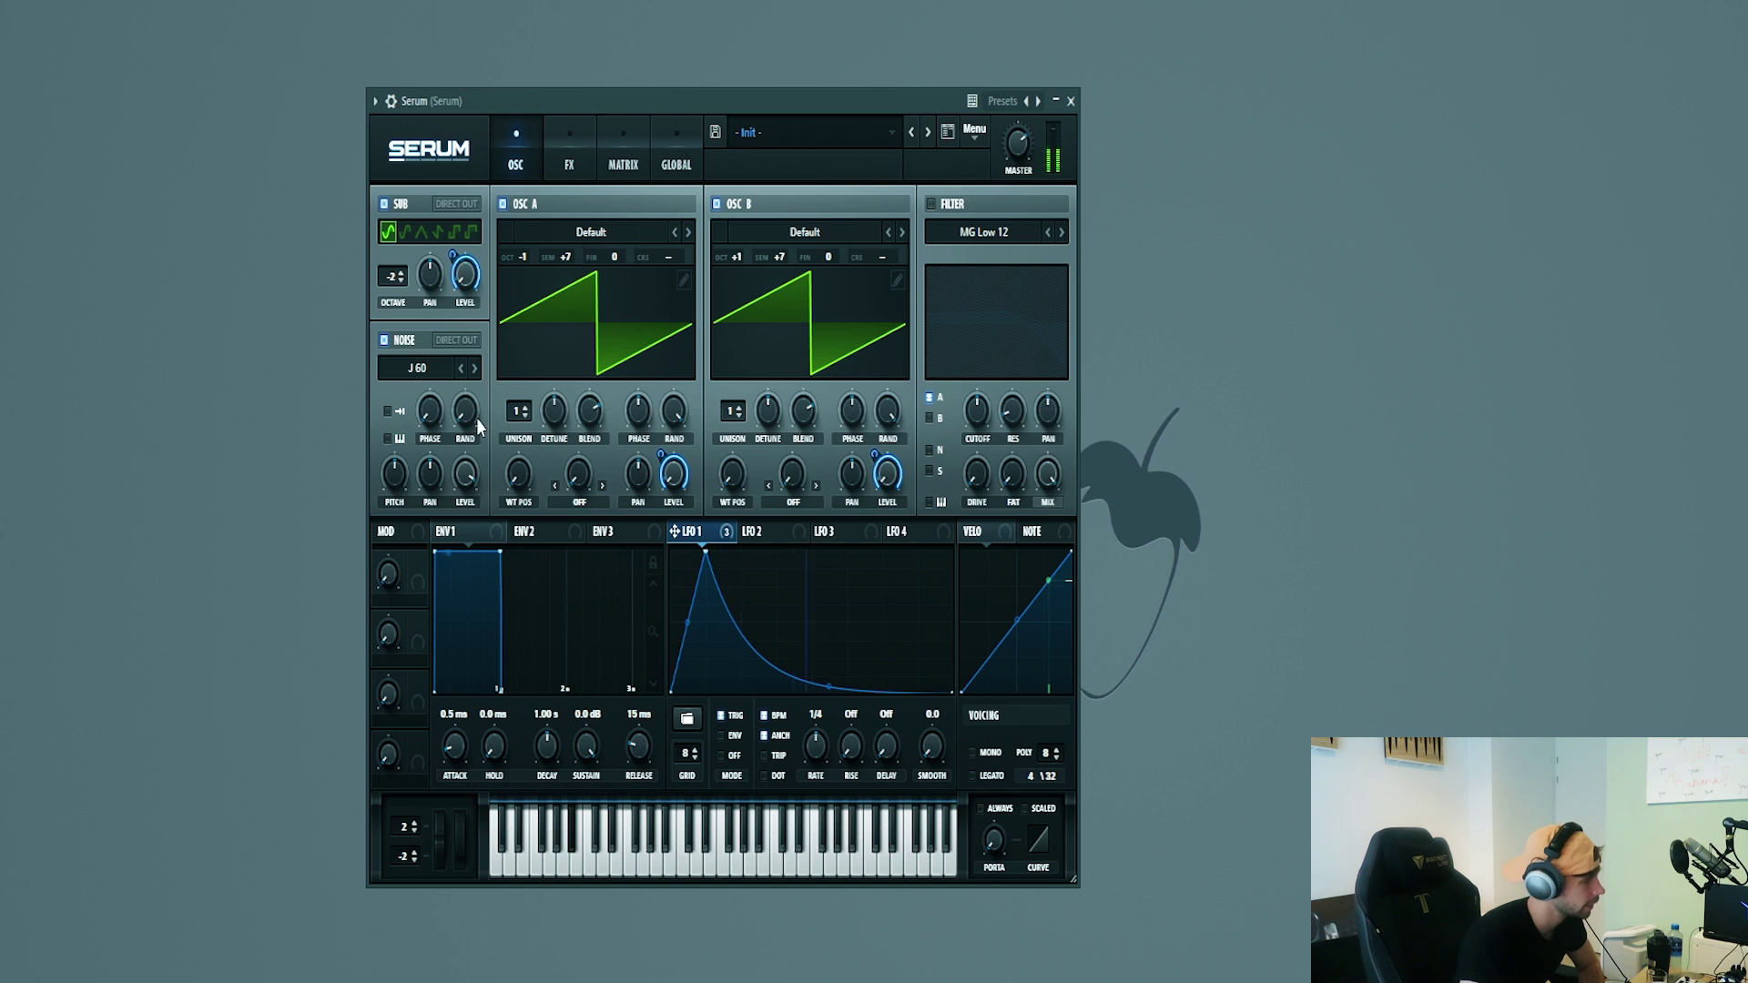
pyautogui.click(389, 410)
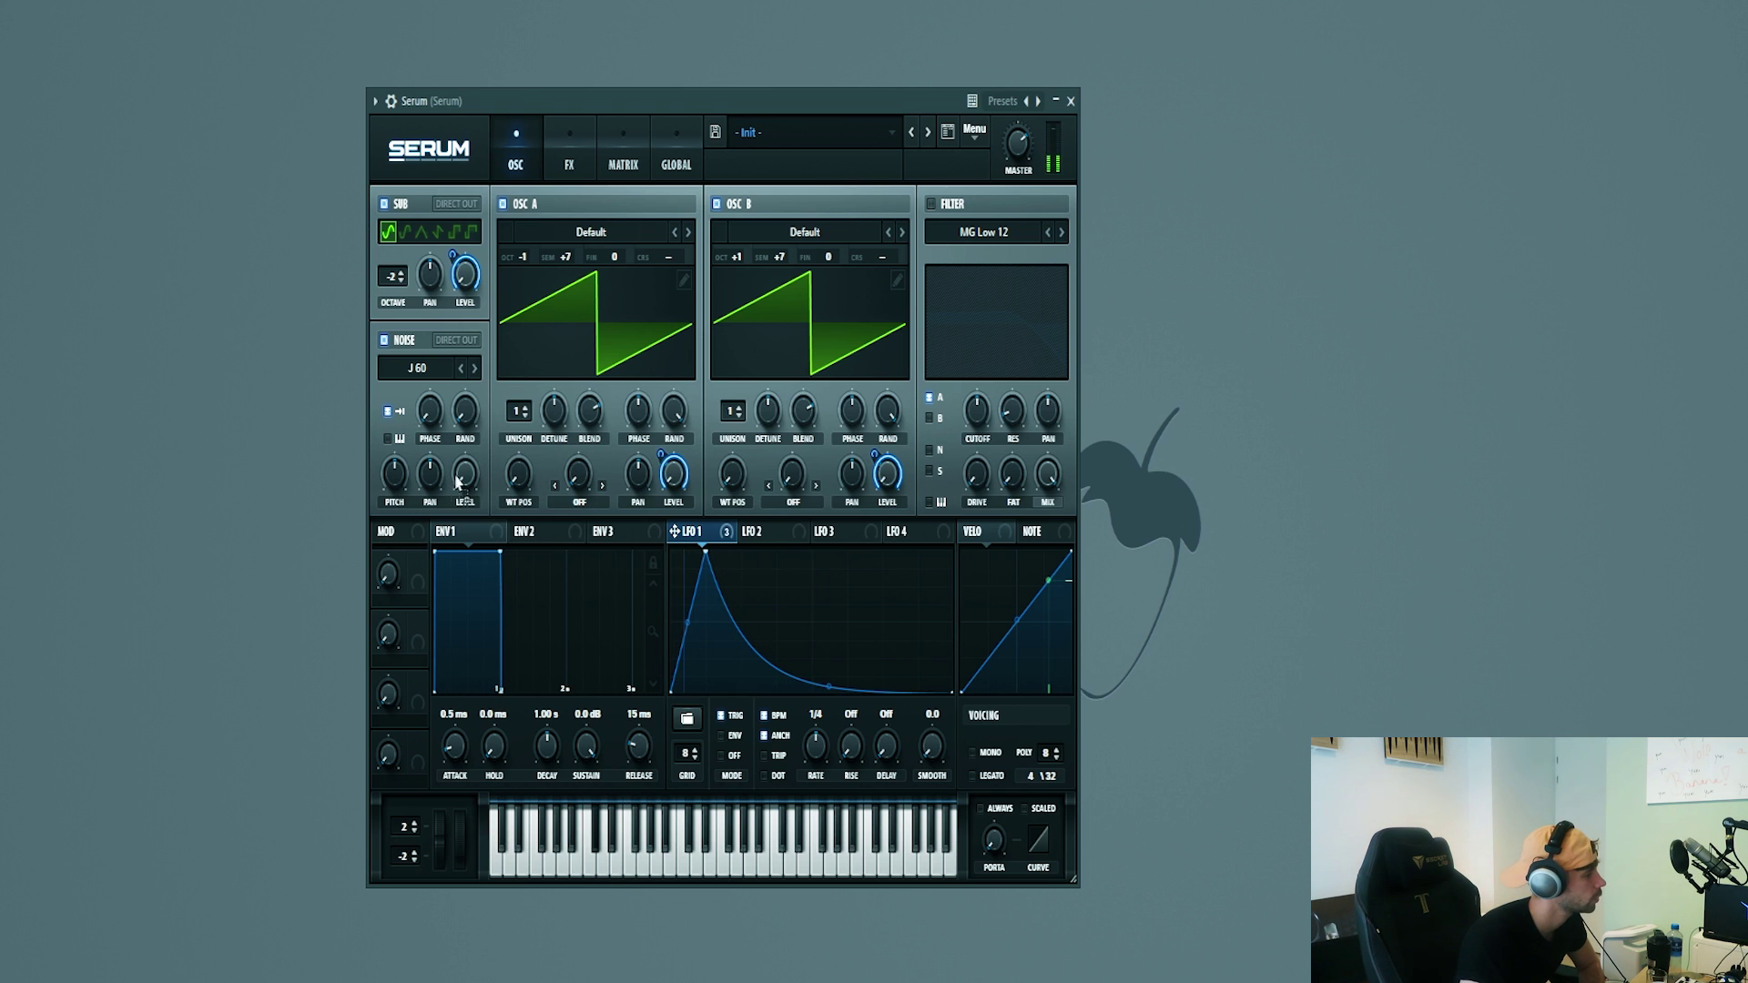
pyautogui.moveTo(458, 480)
pyautogui.mouseDown()
pyautogui.moveTo(455, 460)
pyautogui.moveTo(441, 535)
pyautogui.mouseUp()
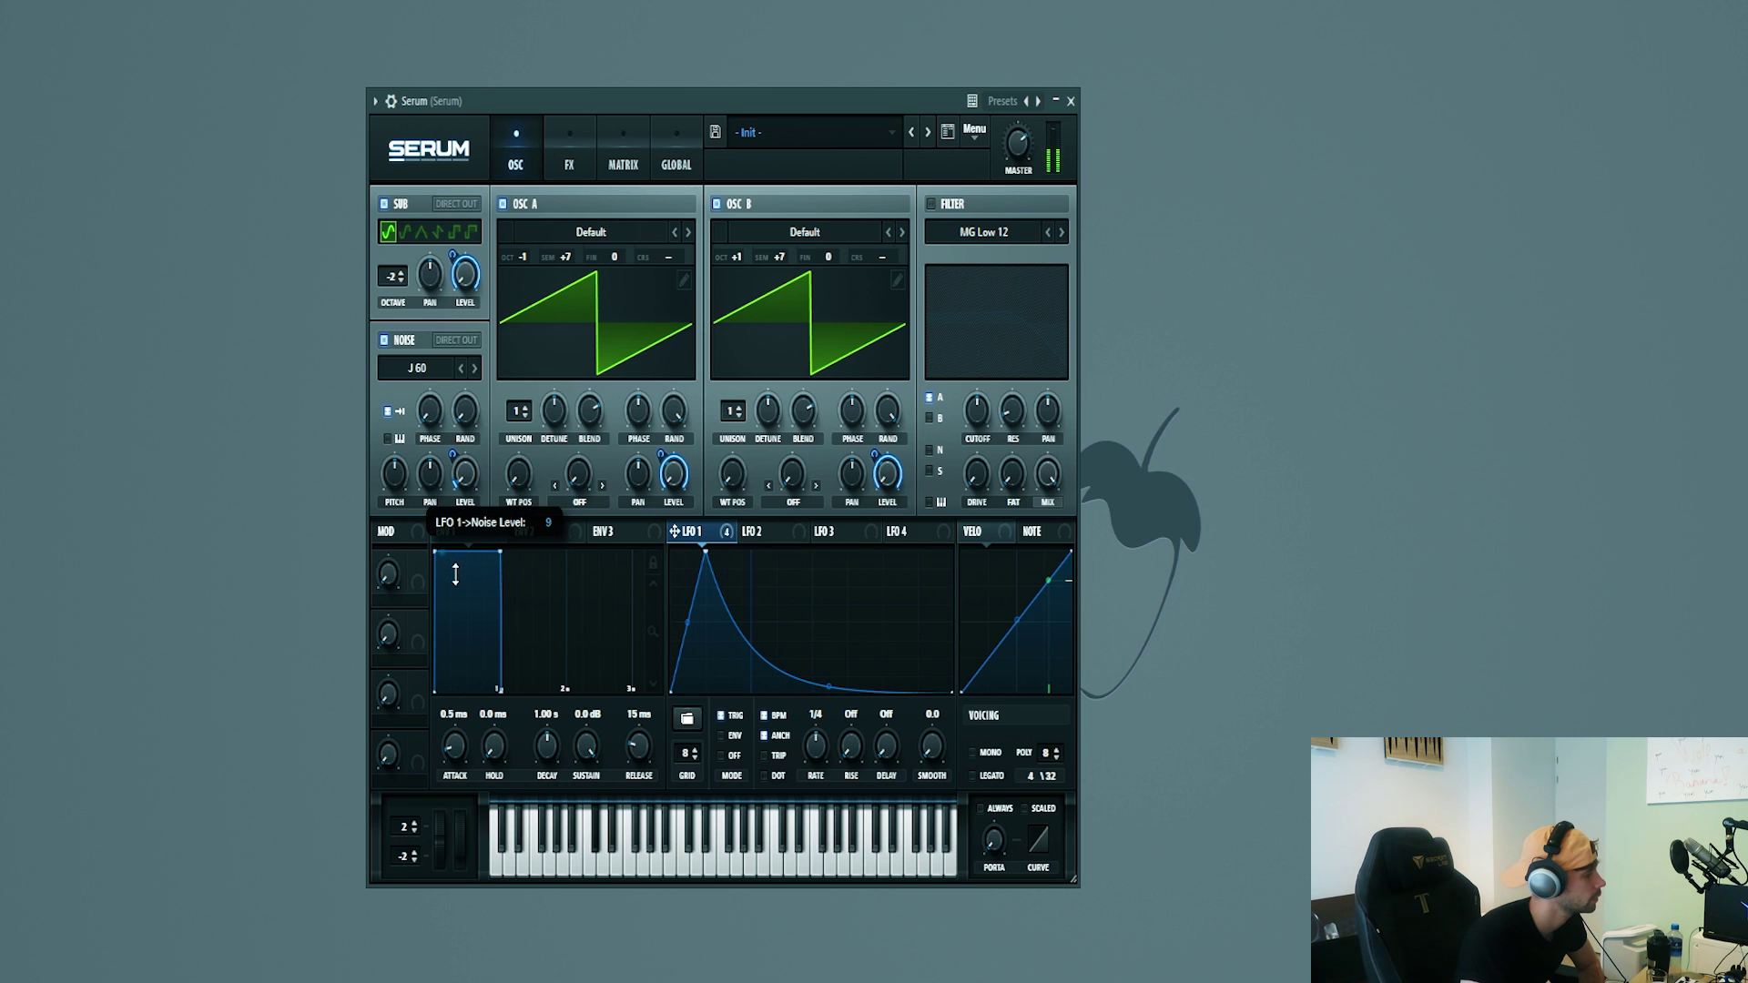
pyautogui.moveTo(455, 573); pyautogui.dragTo(455, 578)
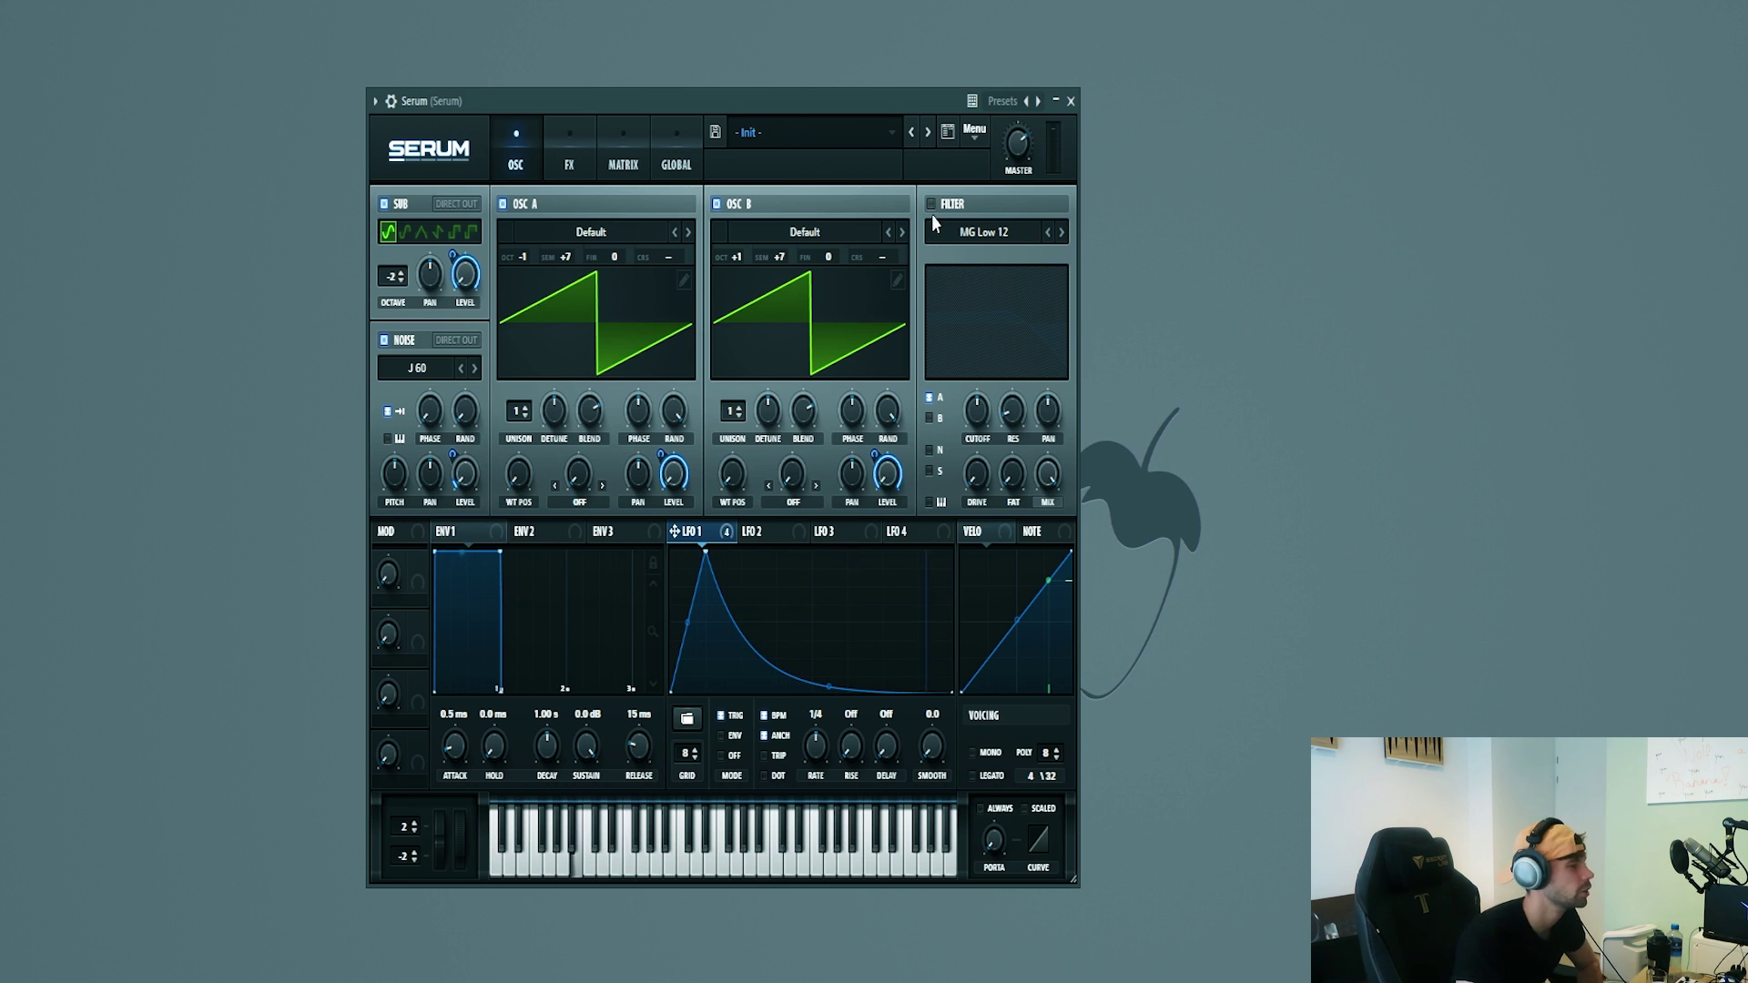
# Filter both oscillators with a lowered, LFO 1-modulated cutoff and added drive, in mono voicing
pyautogui.click(931, 204)
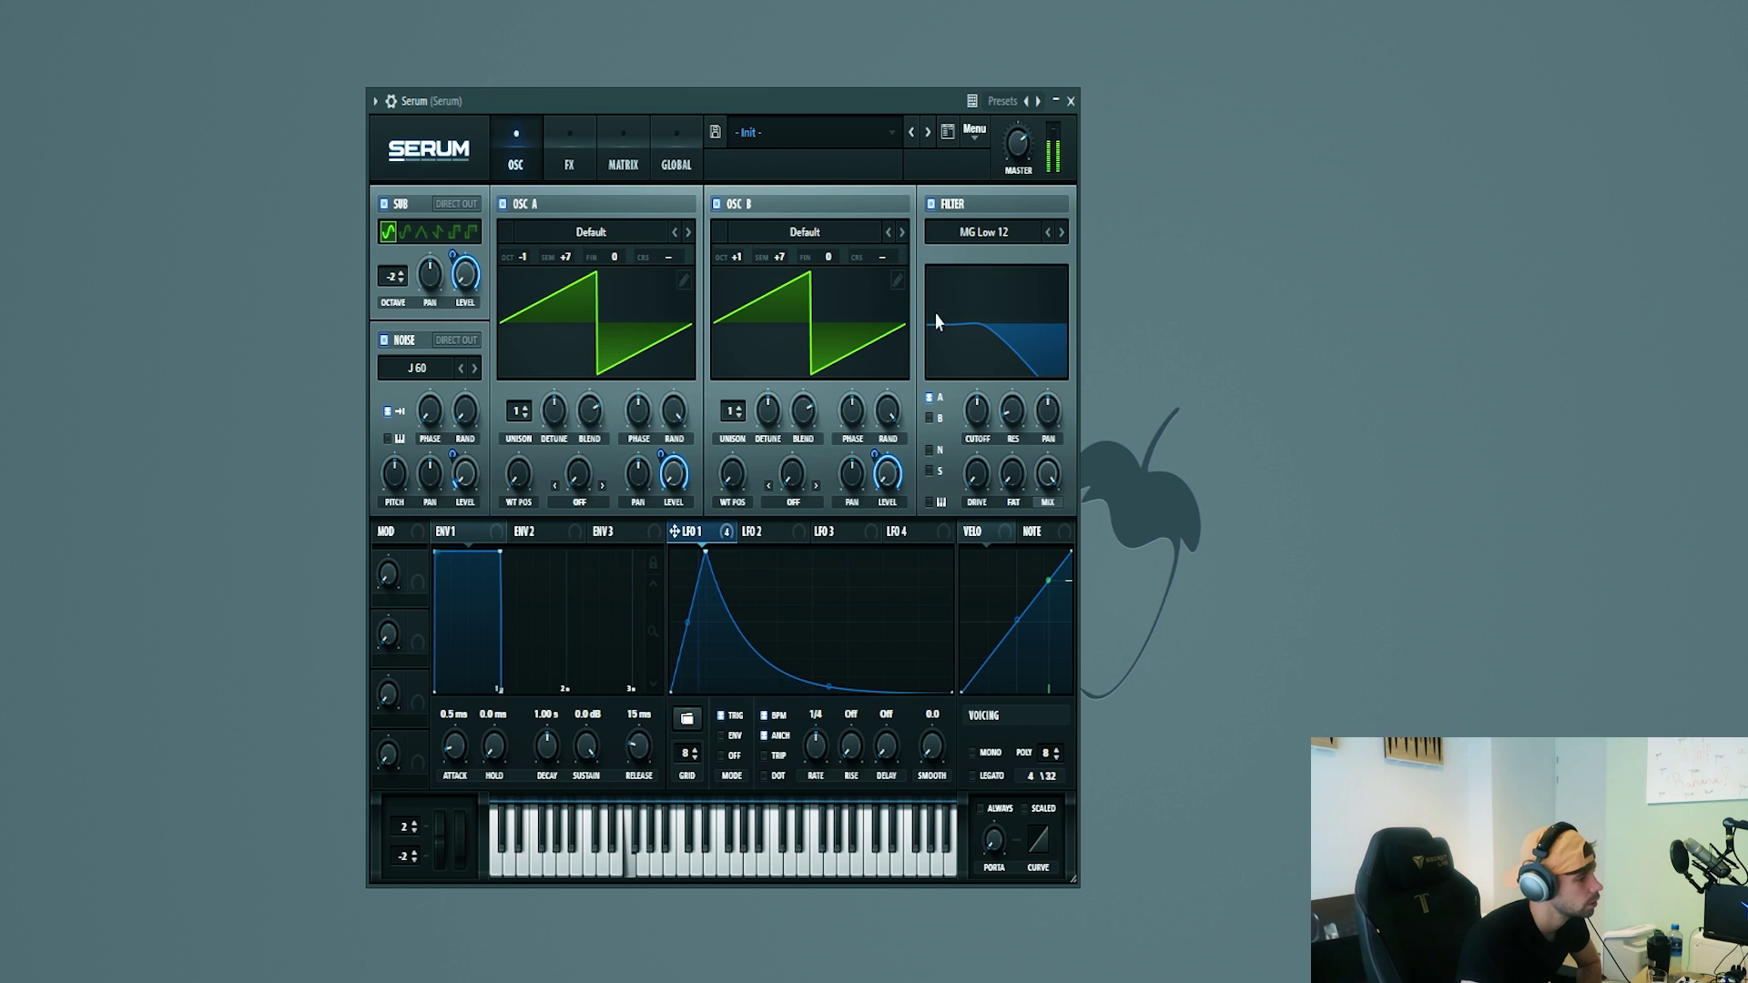
pyautogui.click(932, 419)
pyautogui.moveTo(972, 418)
pyautogui.mouseDown()
pyautogui.moveTo(969, 434)
pyautogui.moveTo(972, 383)
pyautogui.mouseUp()
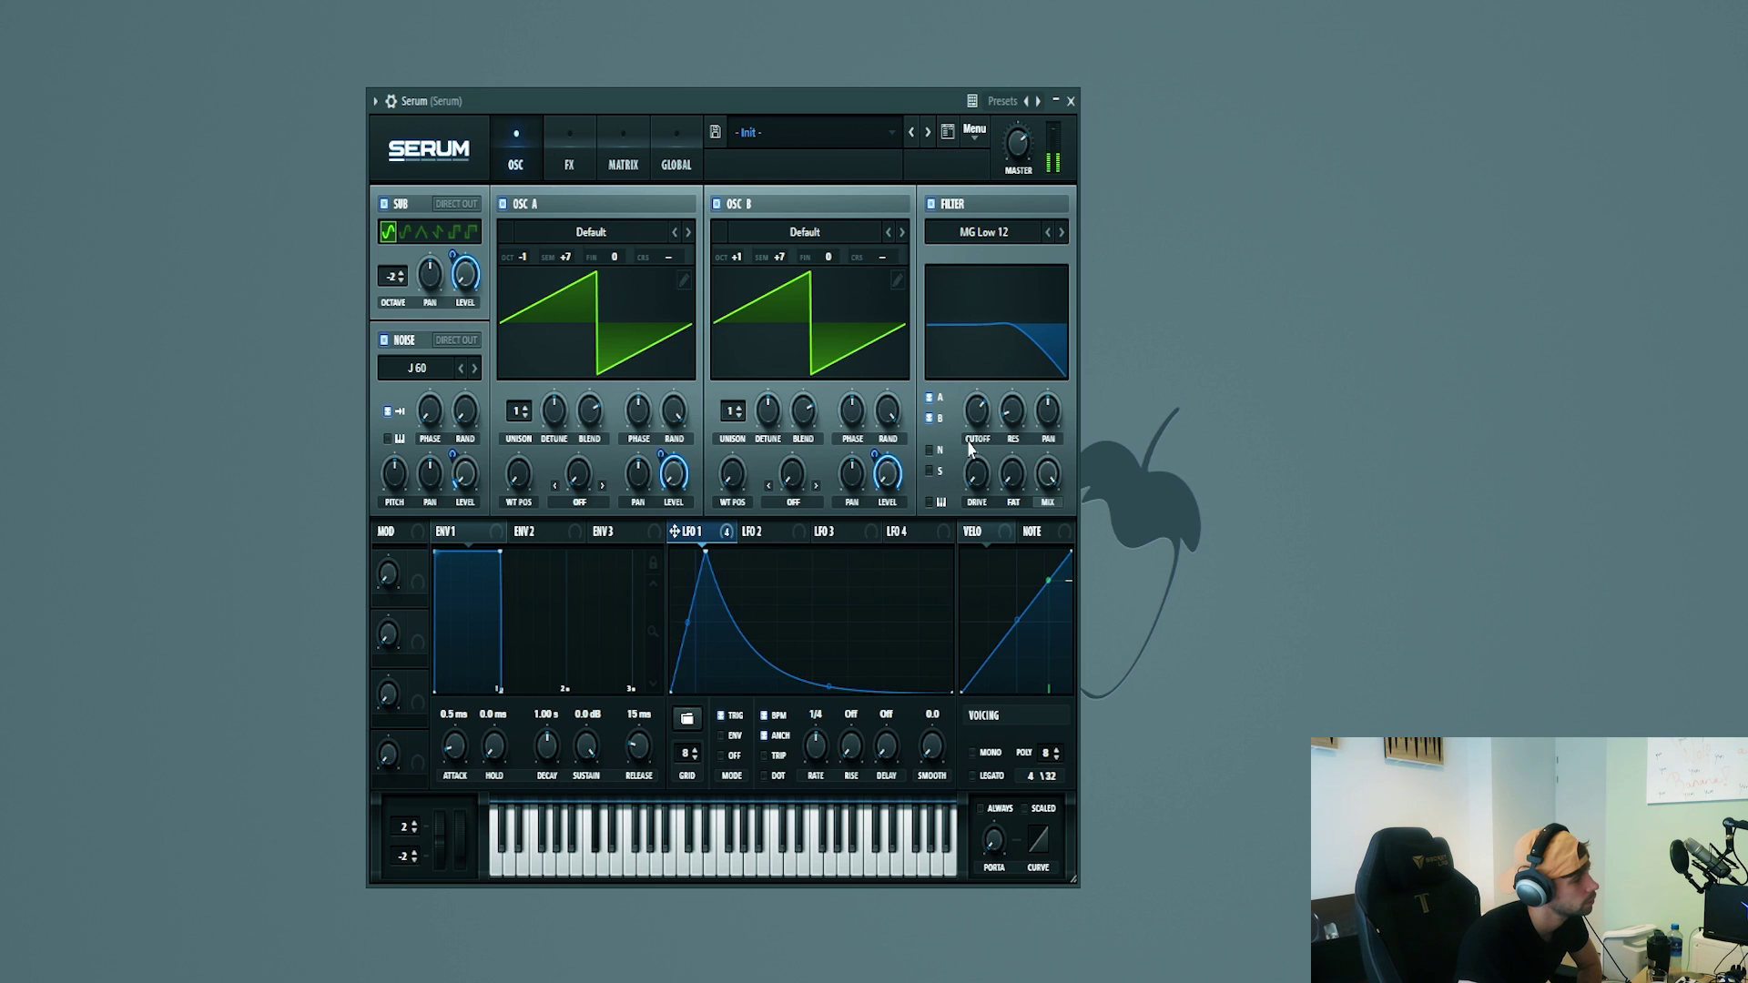
pyautogui.moveTo(705, 540); pyautogui.dragTo(970, 417)
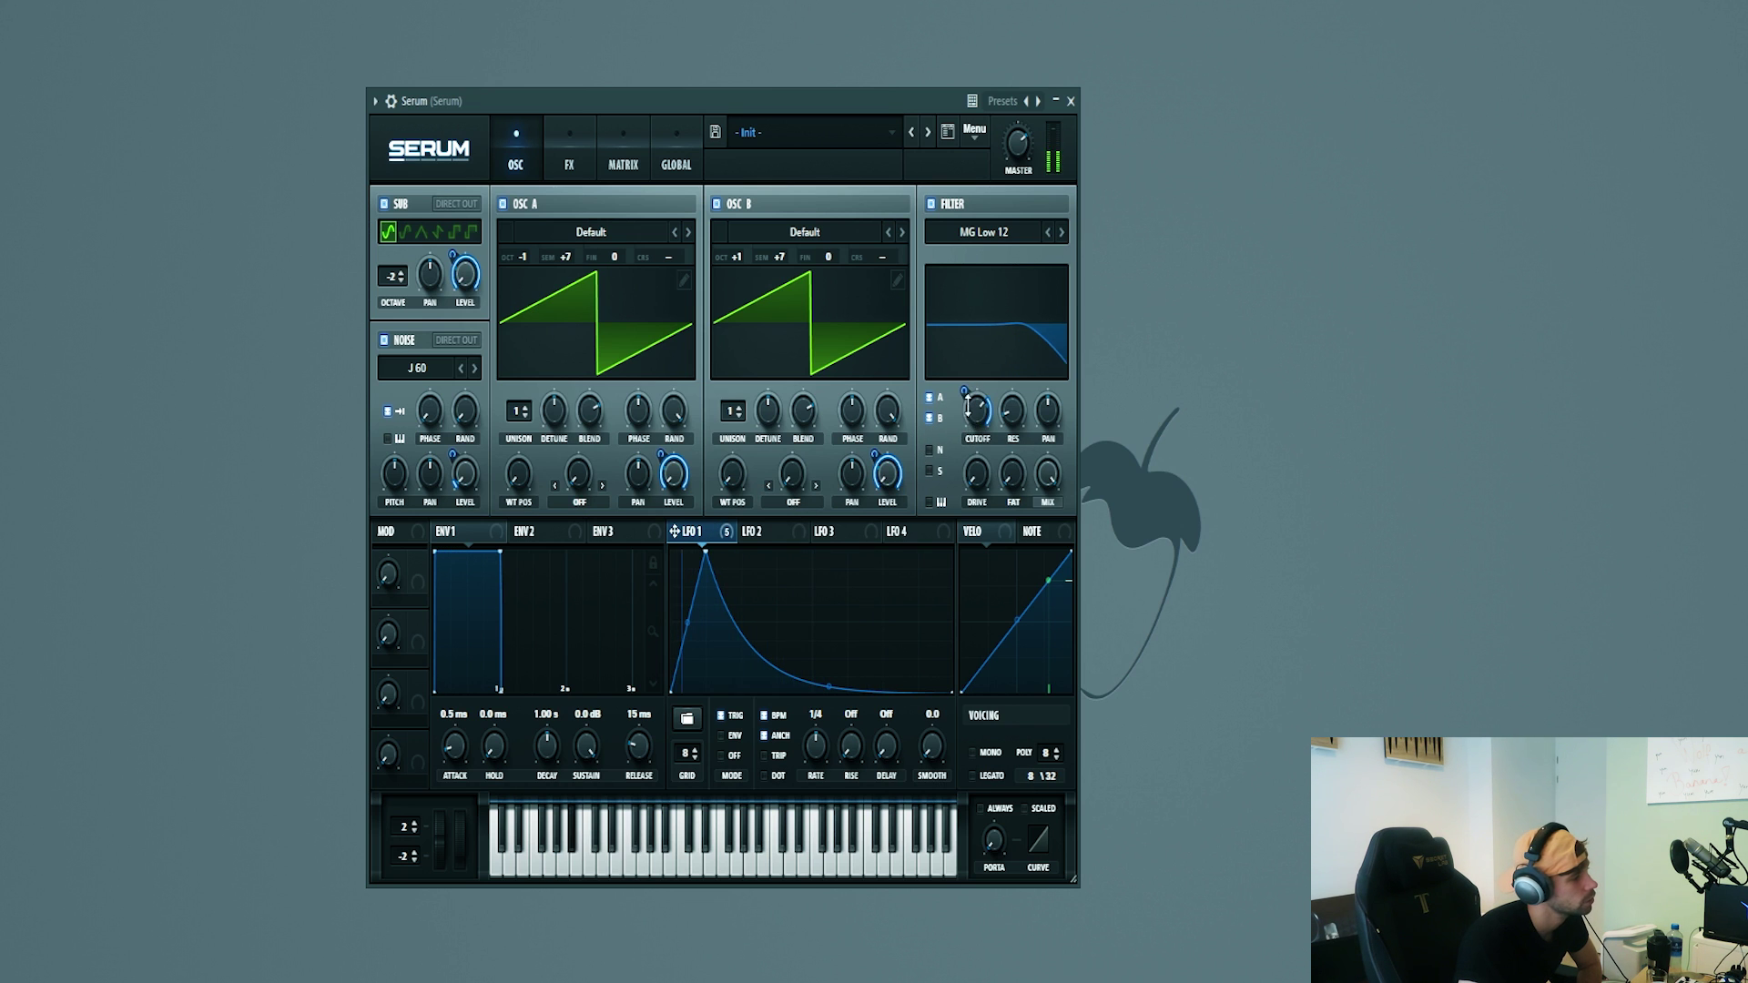
pyautogui.moveTo(963, 392); pyautogui.dragTo(958, 401)
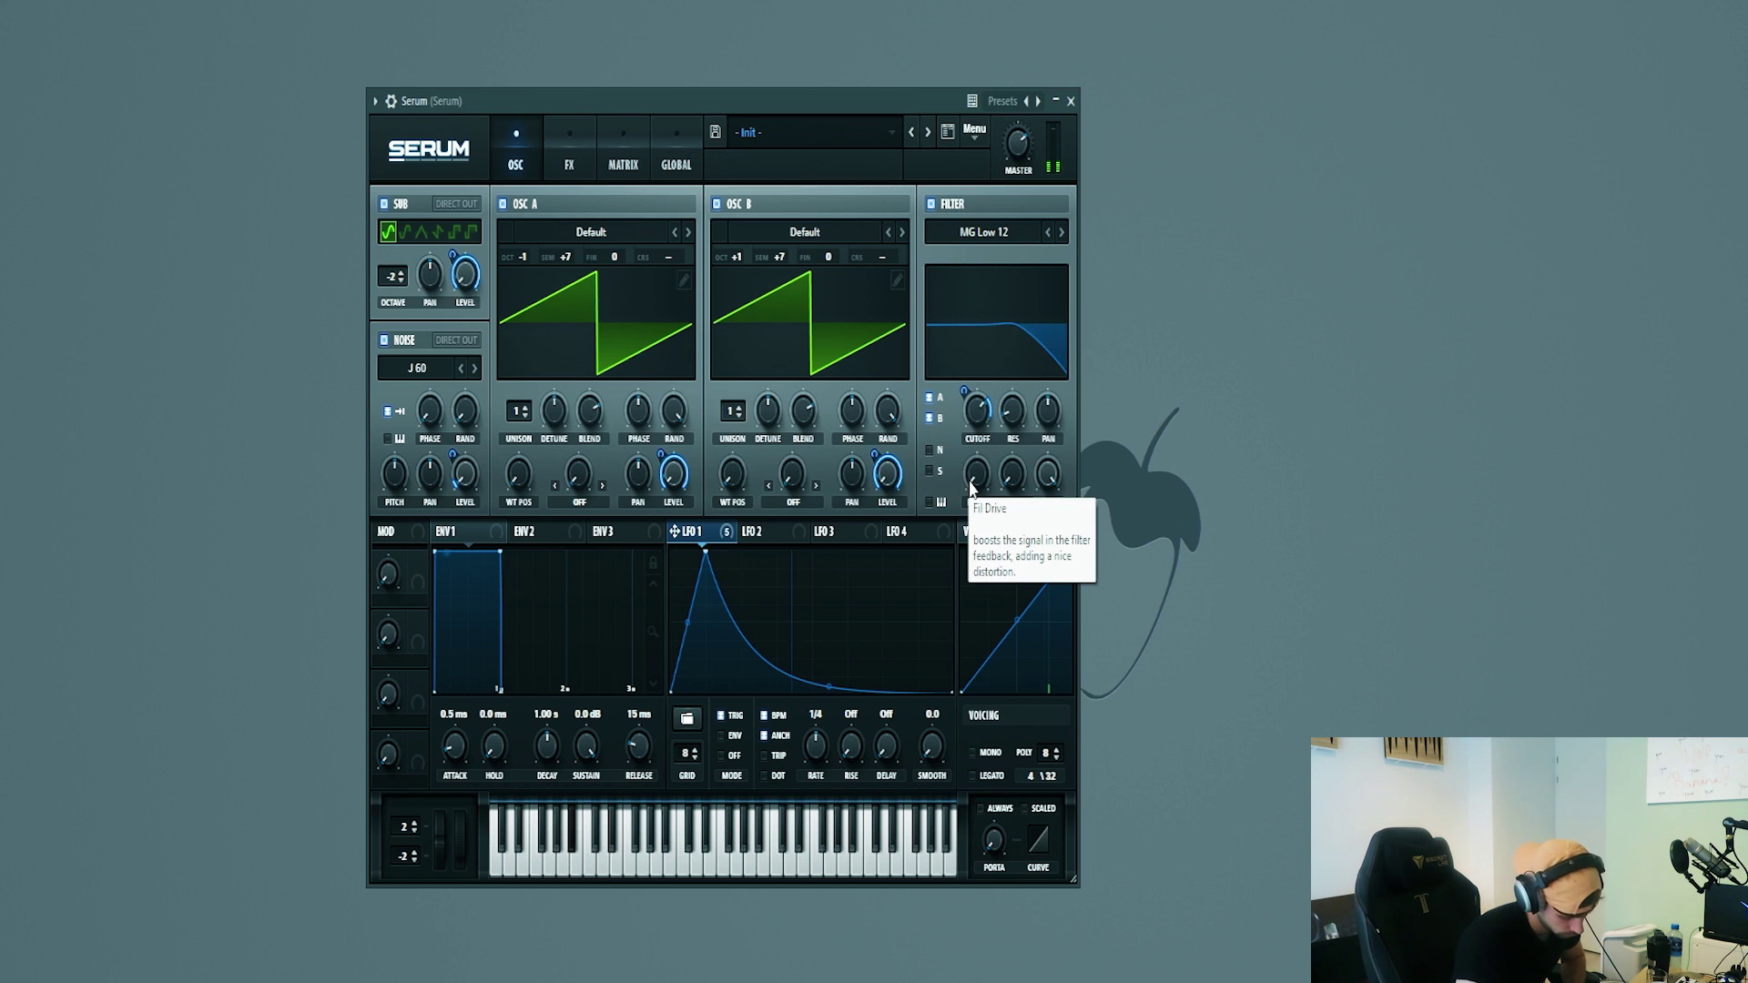
pyautogui.moveTo(971, 488); pyautogui.dragTo(961, 427)
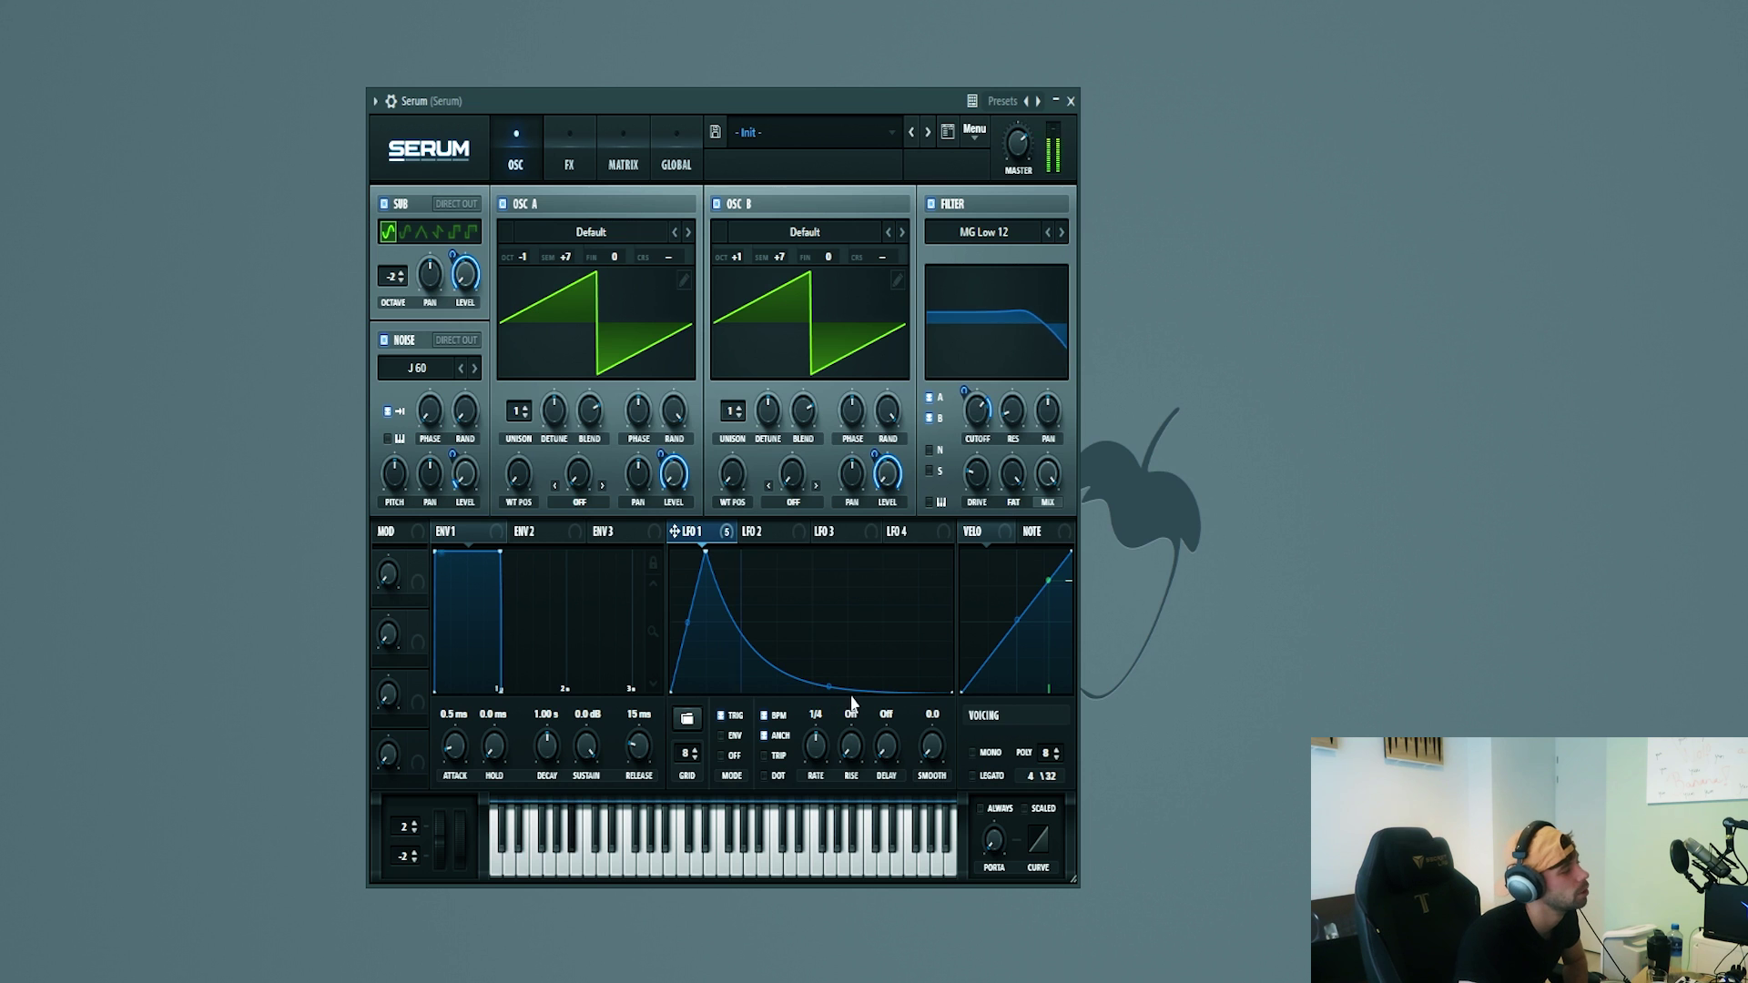
pyautogui.click(974, 754)
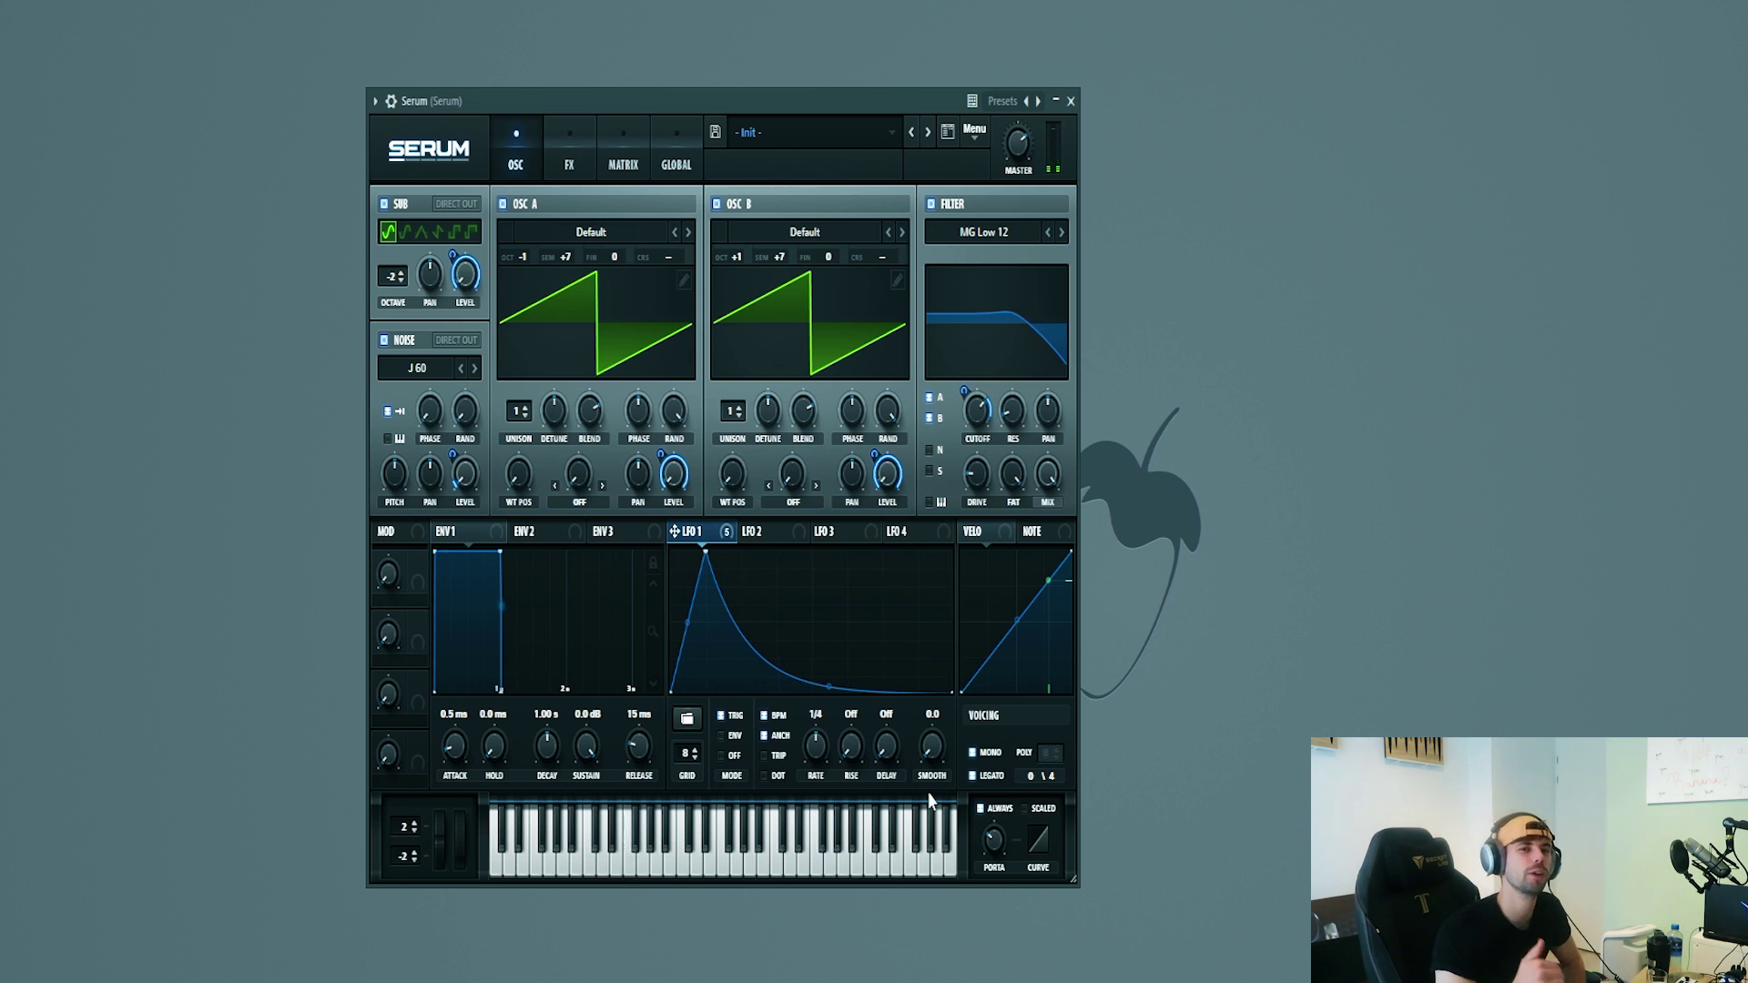
# Enable Distortion, move it to the top of the FX chain, and set Asym mode
pyautogui.click(570, 150)
pyautogui.click(388, 240)
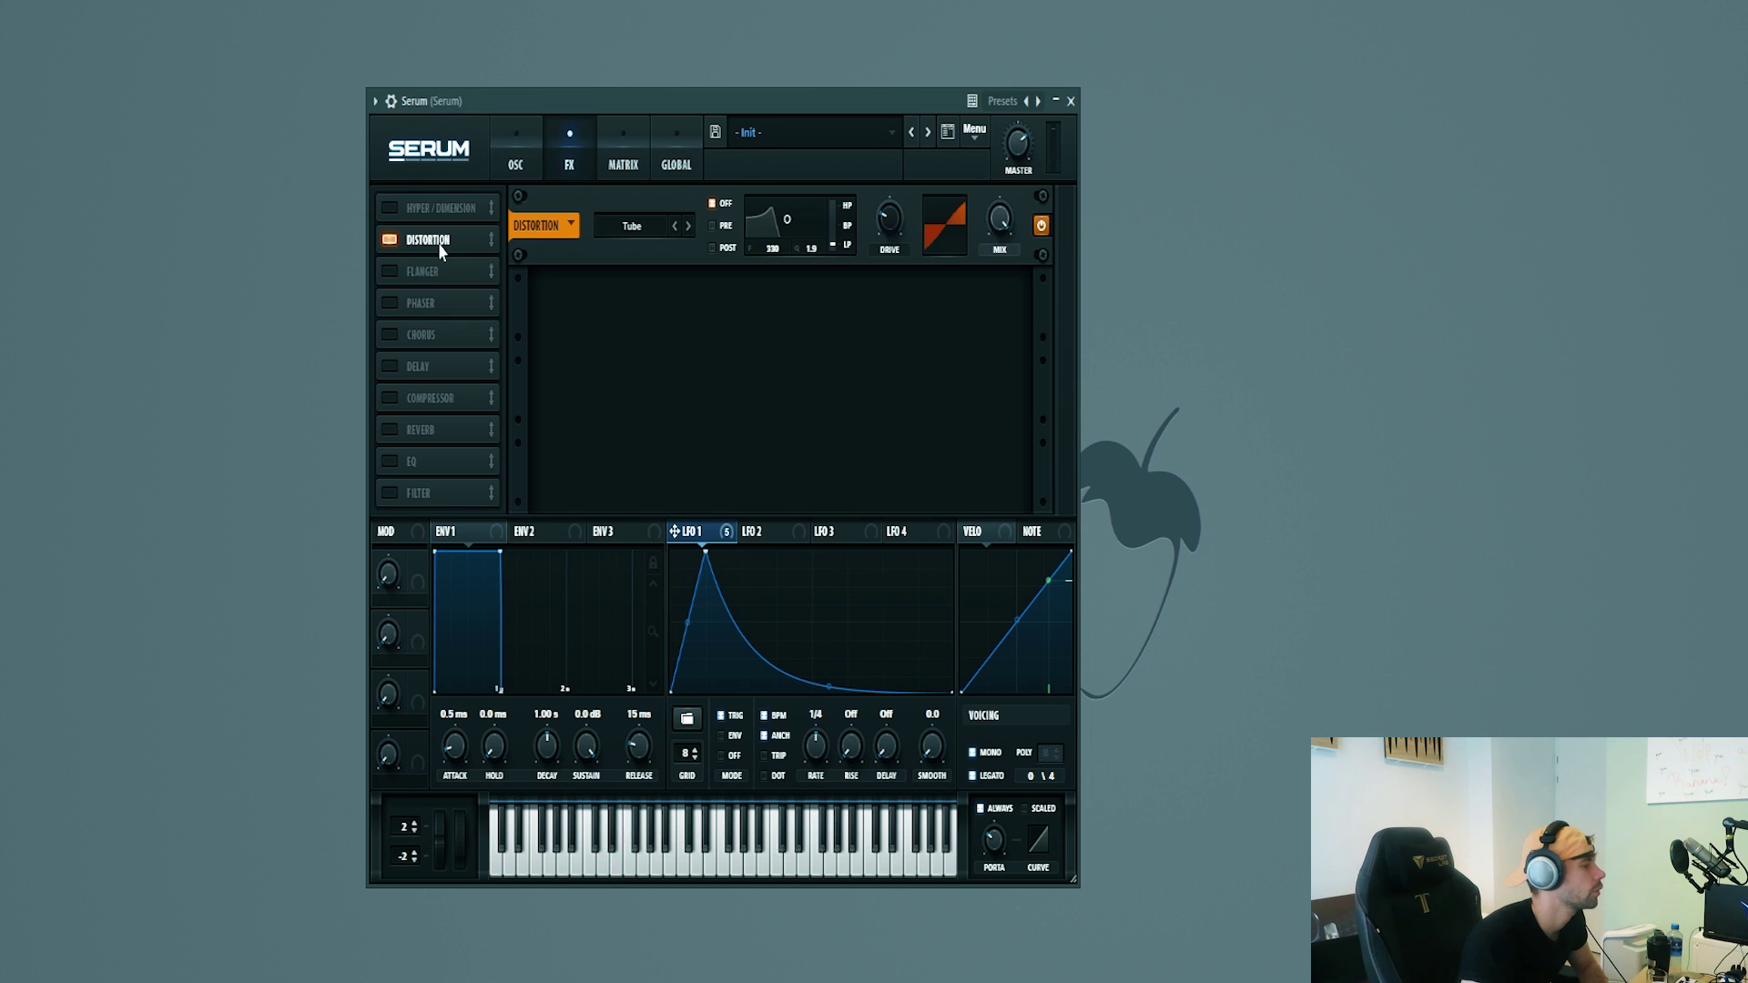
pyautogui.moveTo(423, 238); pyautogui.dragTo(424, 207)
pyautogui.click(639, 218)
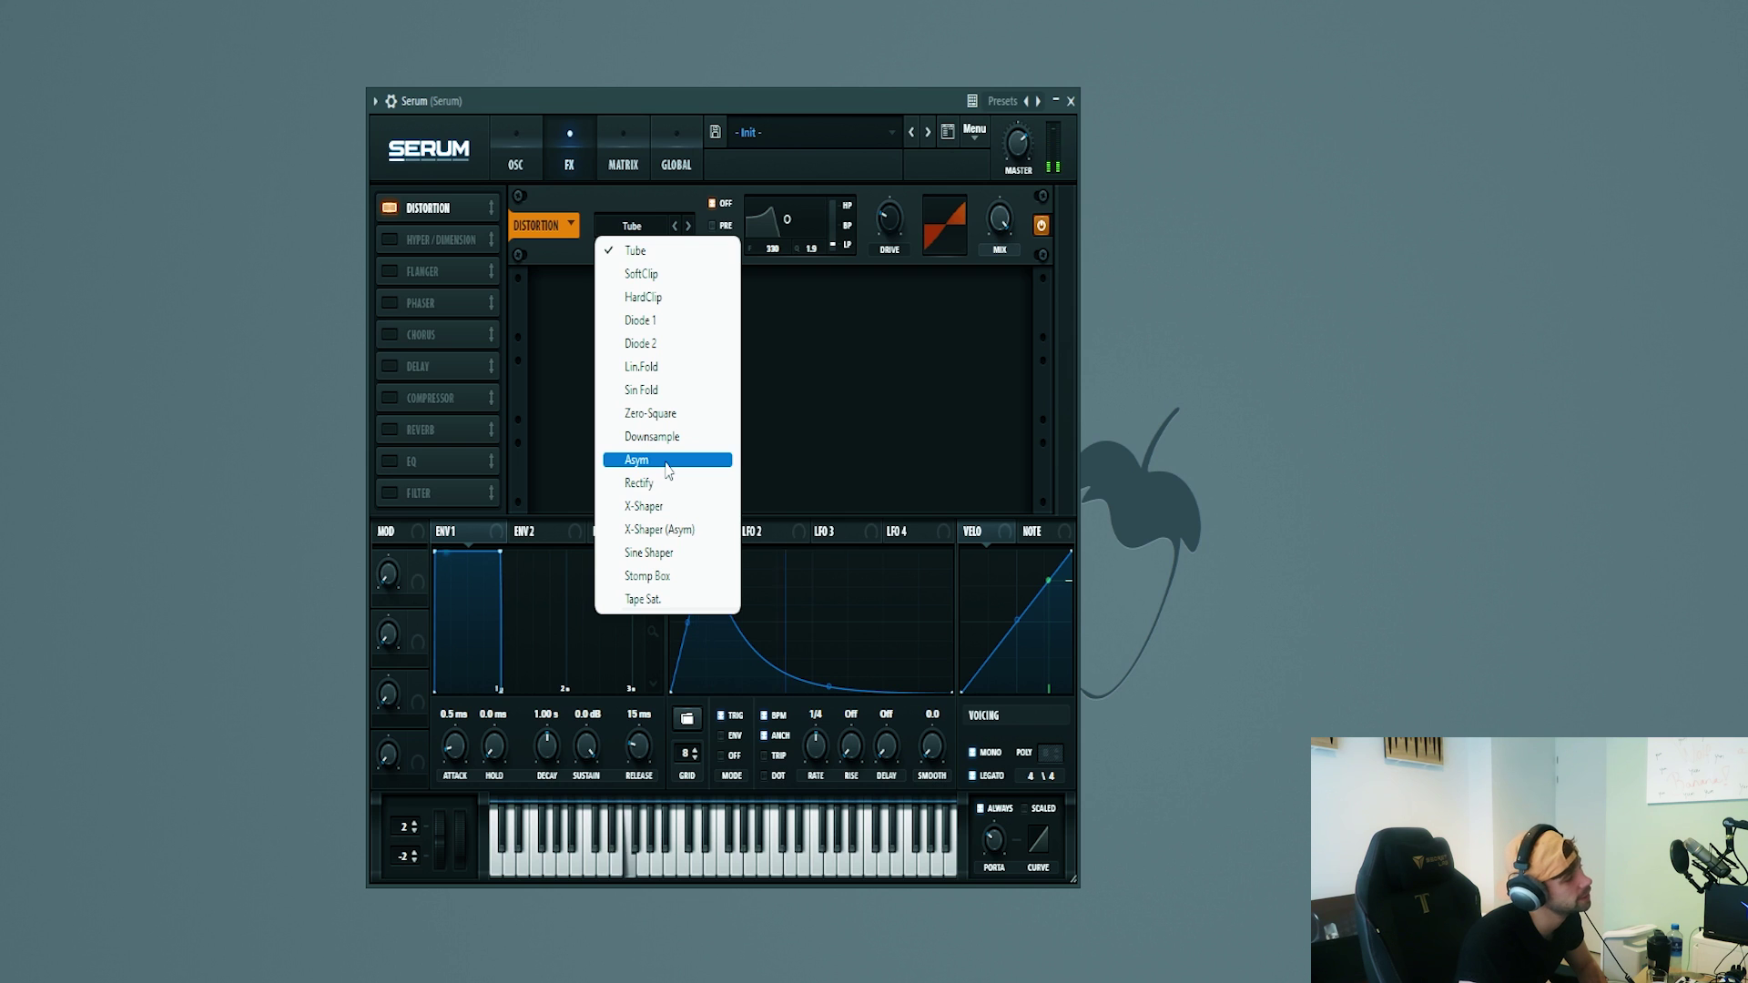
pyautogui.click(666, 460)
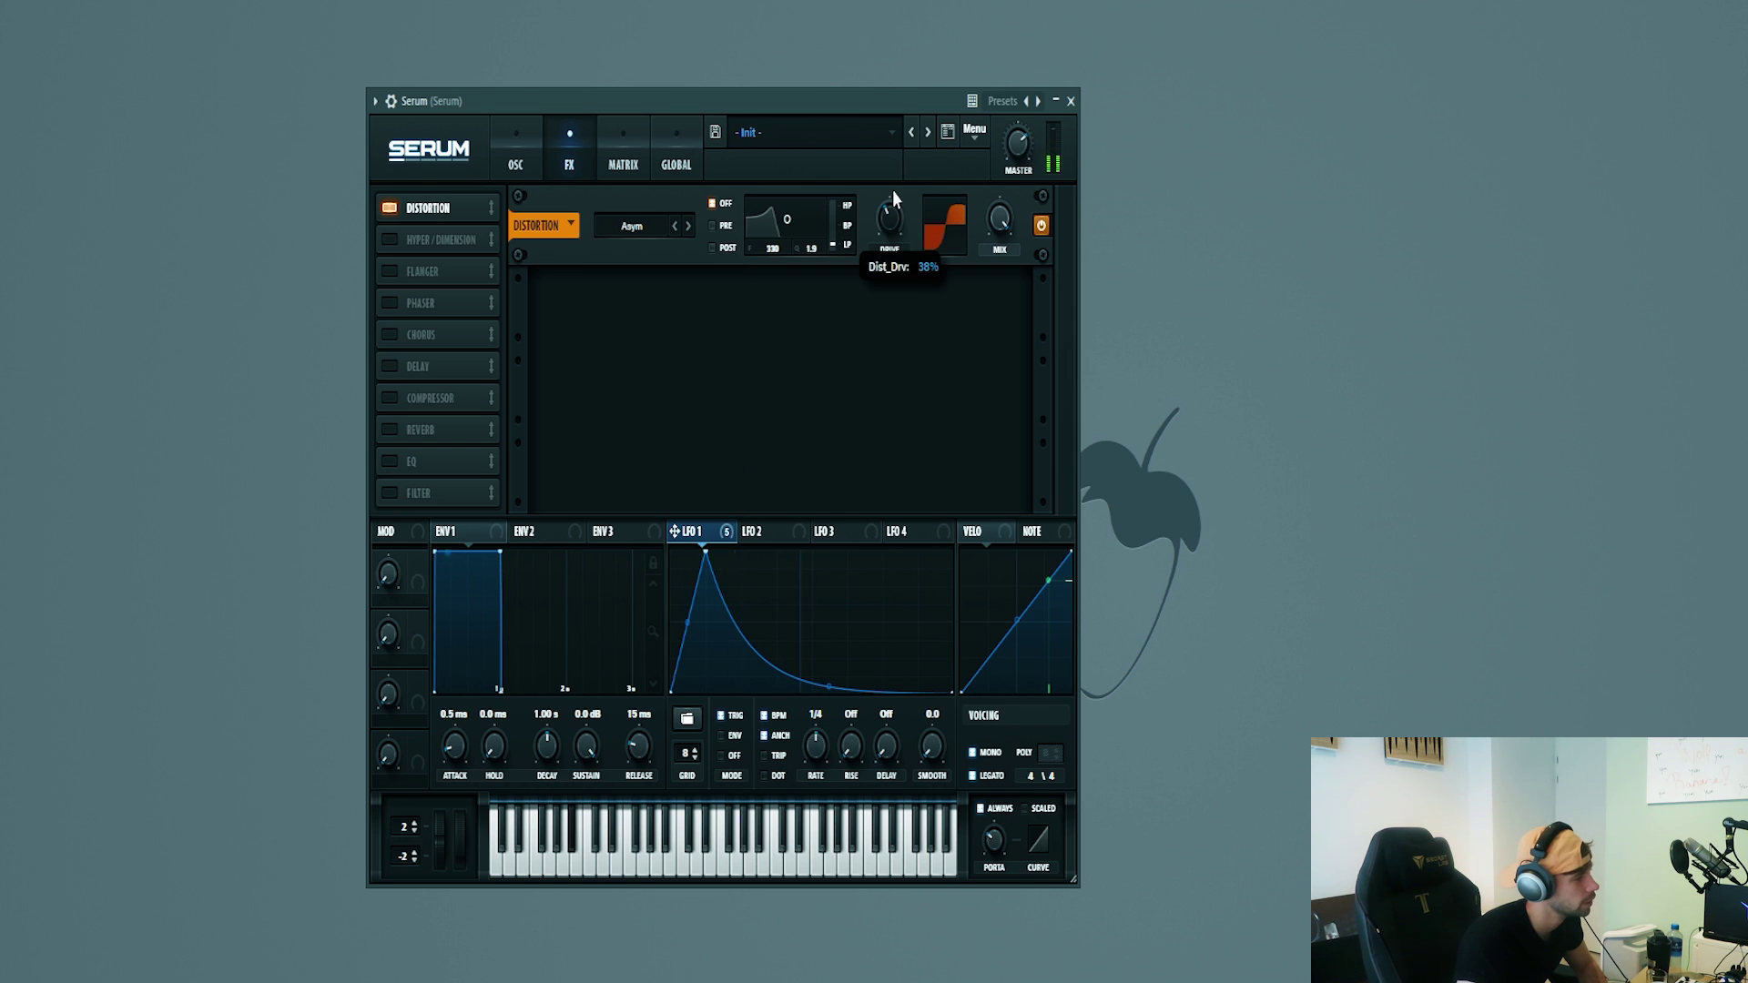
# Enable Chorus, lower its mix, and modulate the mix with LFO 1
pyautogui.click(390, 334)
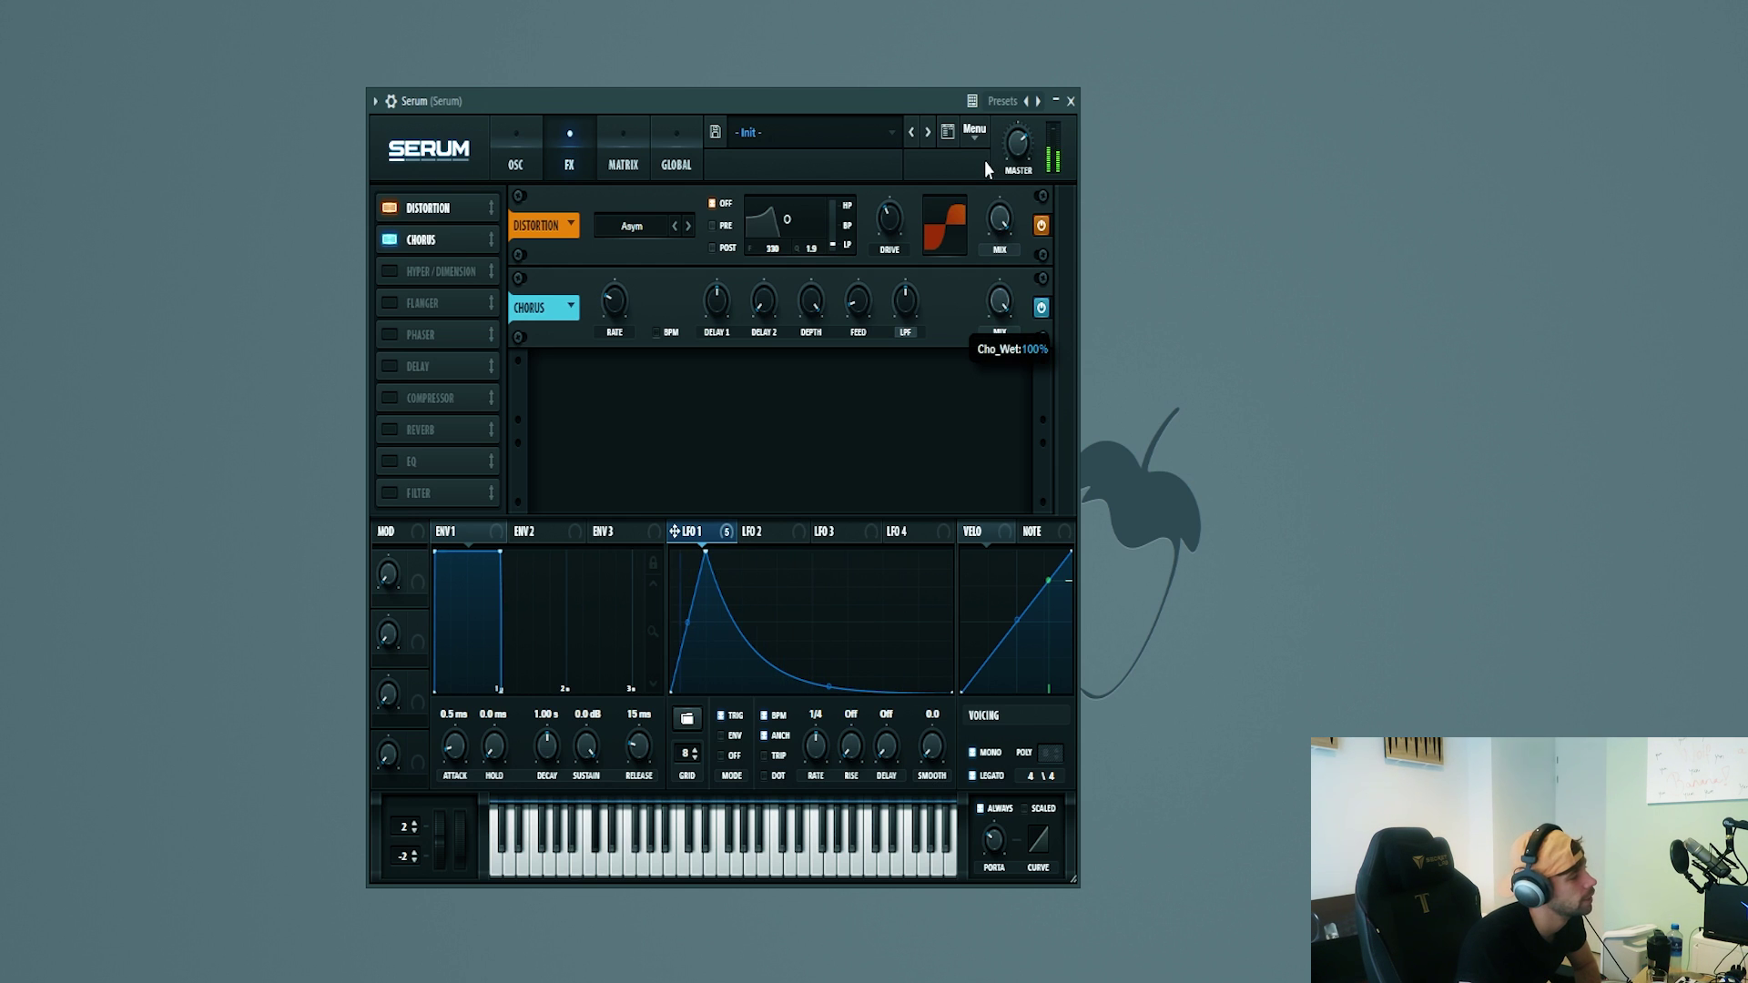
pyautogui.moveTo(1001, 219); pyautogui.dragTo(978, 314)
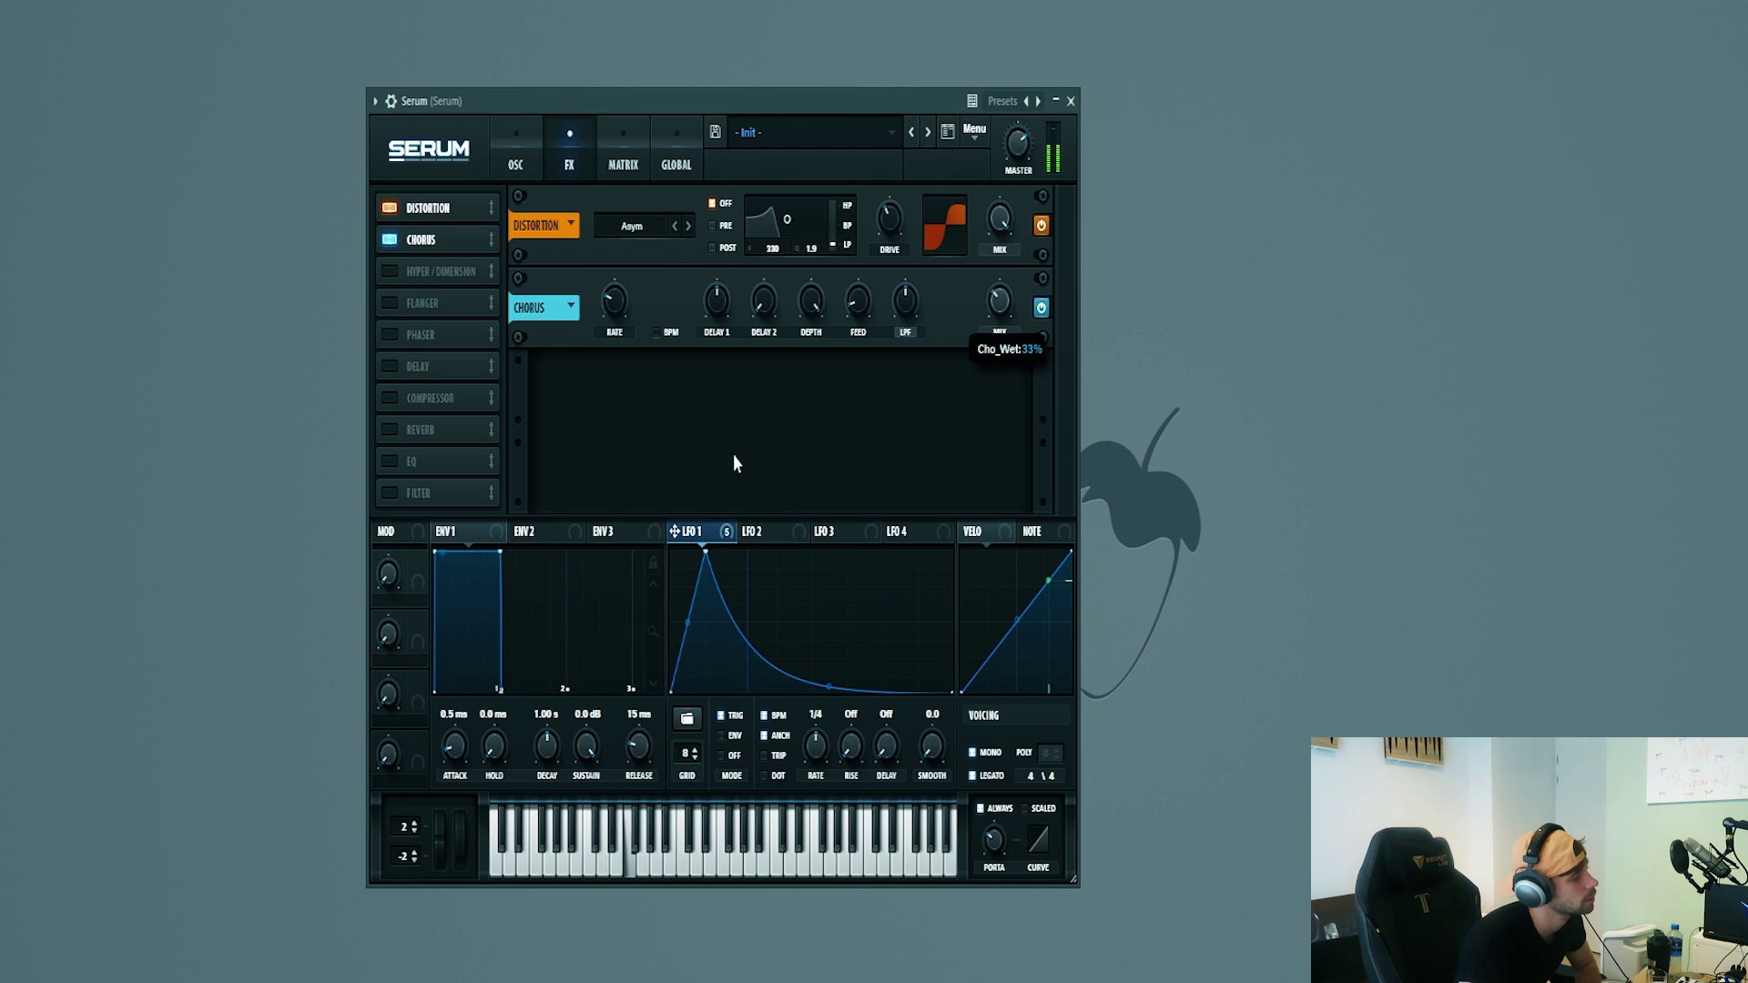
pyautogui.moveTo(1002, 301)
pyautogui.mouseDown()
pyautogui.moveTo(992, 289)
pyautogui.moveTo(974, 338)
pyautogui.mouseUp()
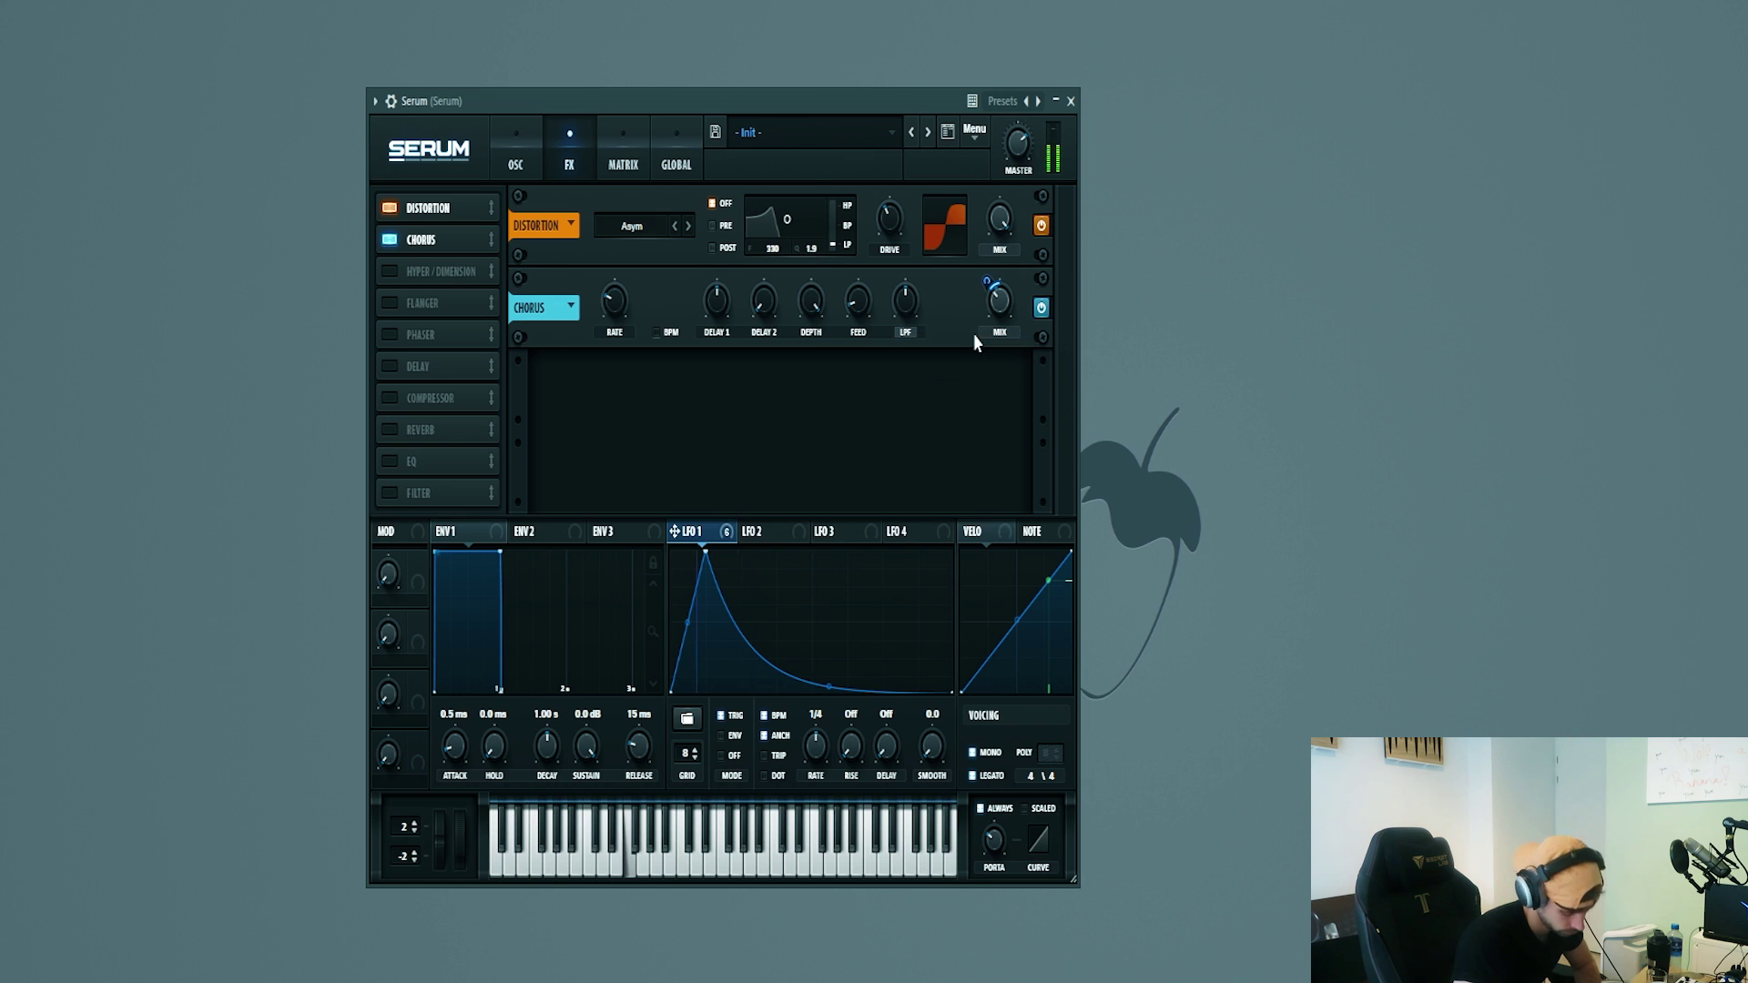
pyautogui.moveTo(997, 300)
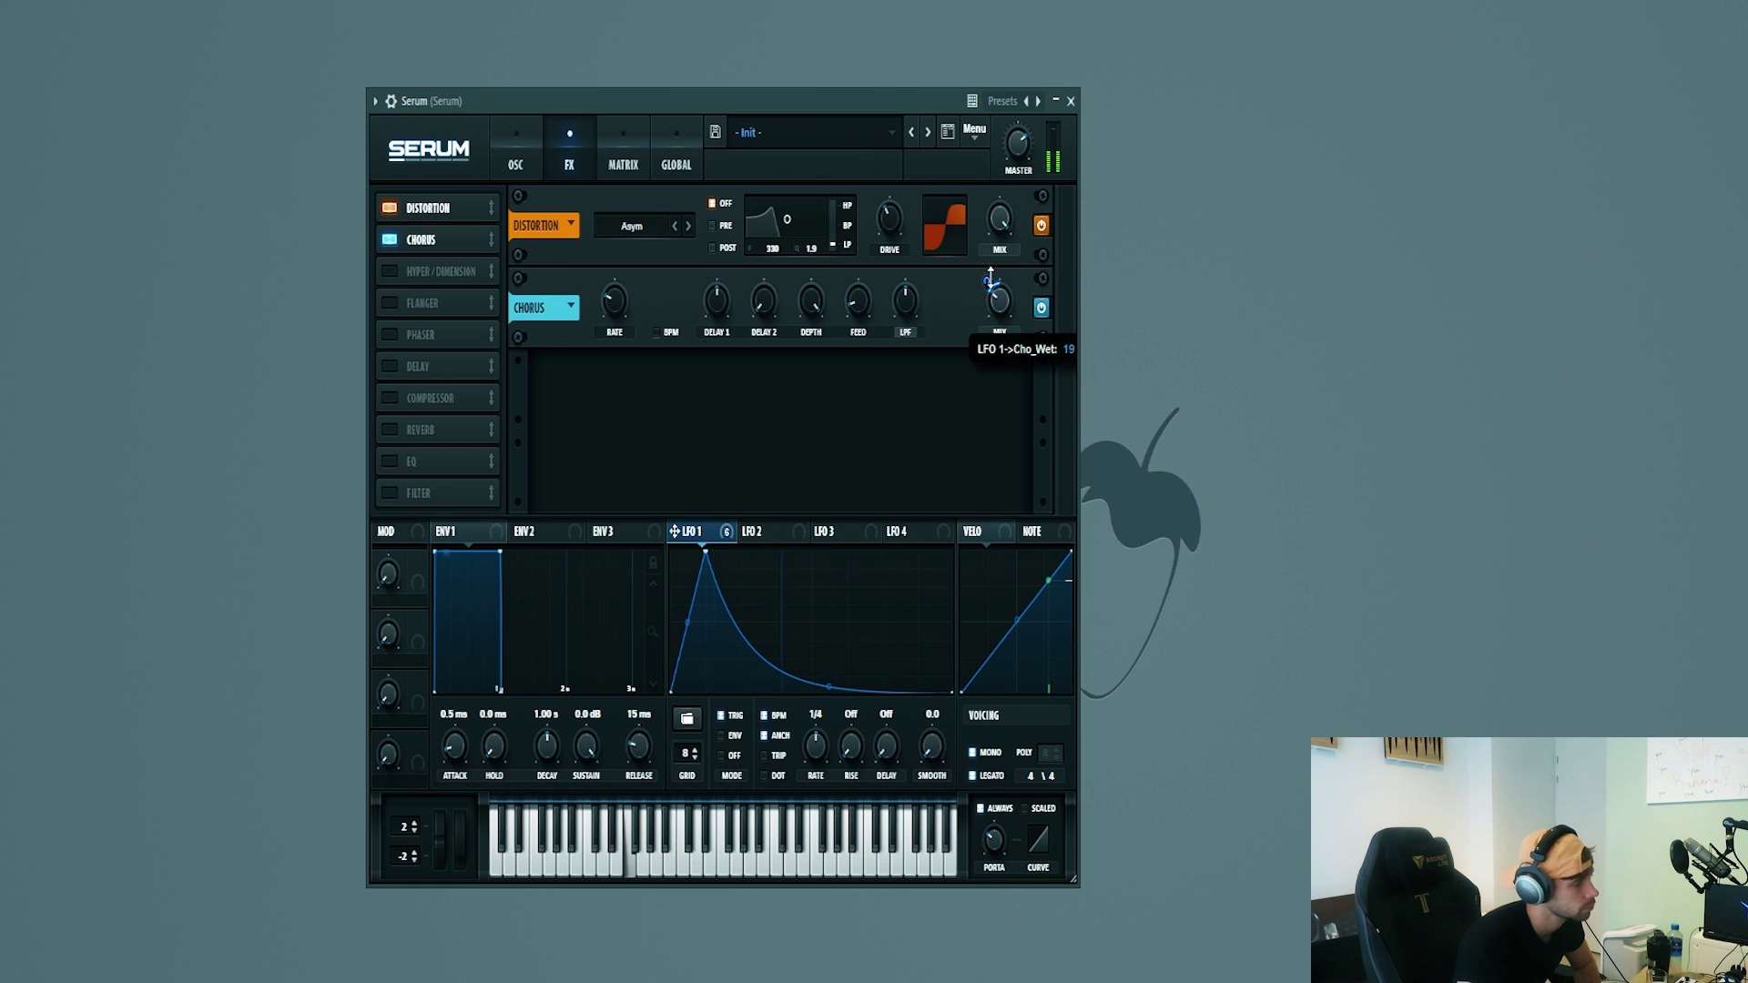
# Enable the Filter effect, place it third after Chorus, and set its type to Combs
pyautogui.click(390, 493)
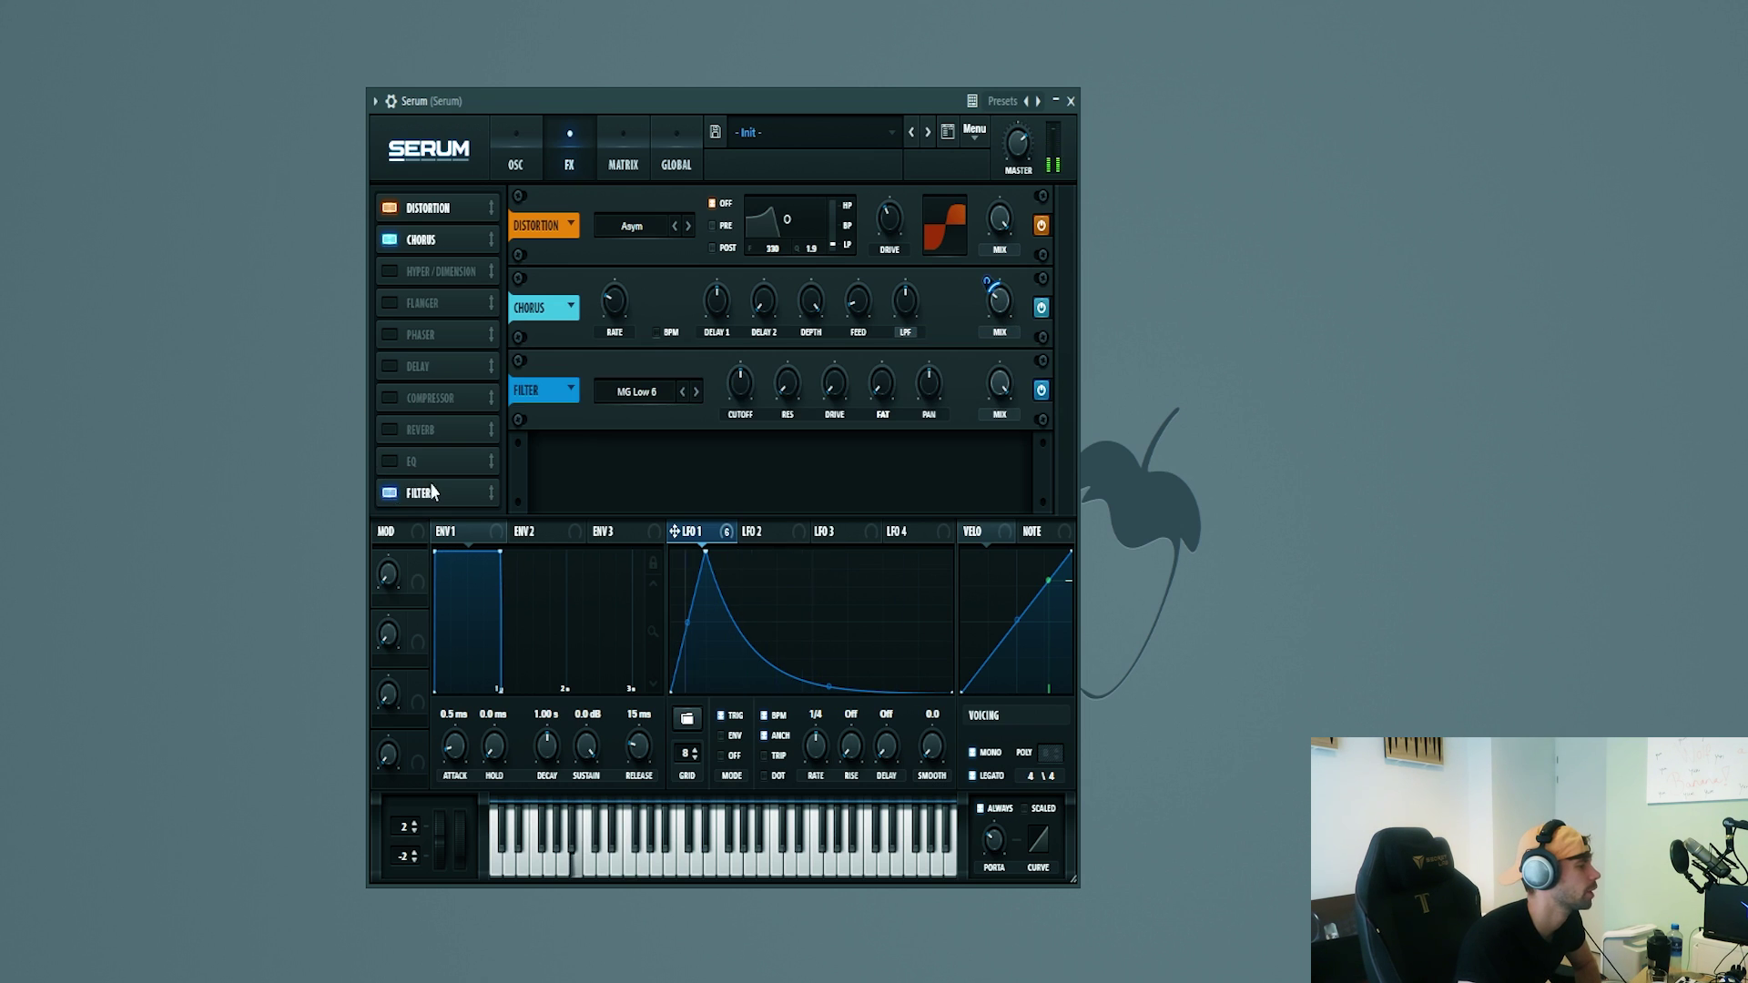
pyautogui.moveTo(430, 488); pyautogui.dragTo(470, 278)
pyautogui.click(670, 397)
pyautogui.moveTo(647, 487)
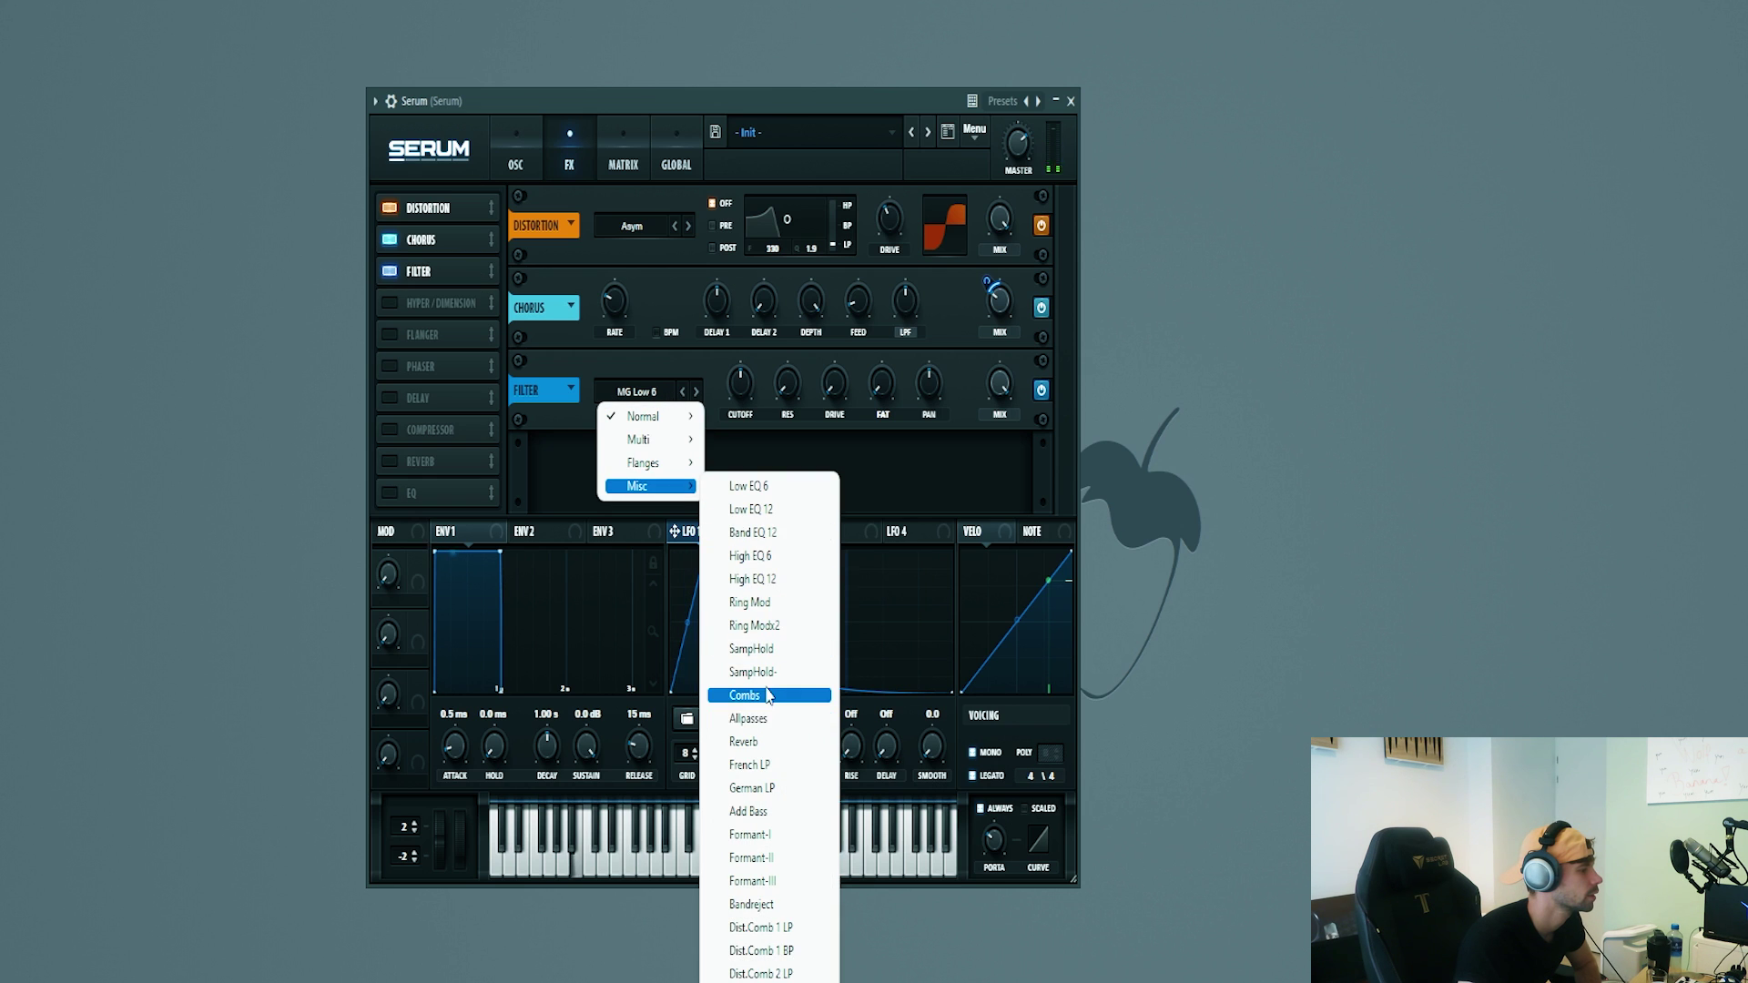
pyautogui.click(776, 695)
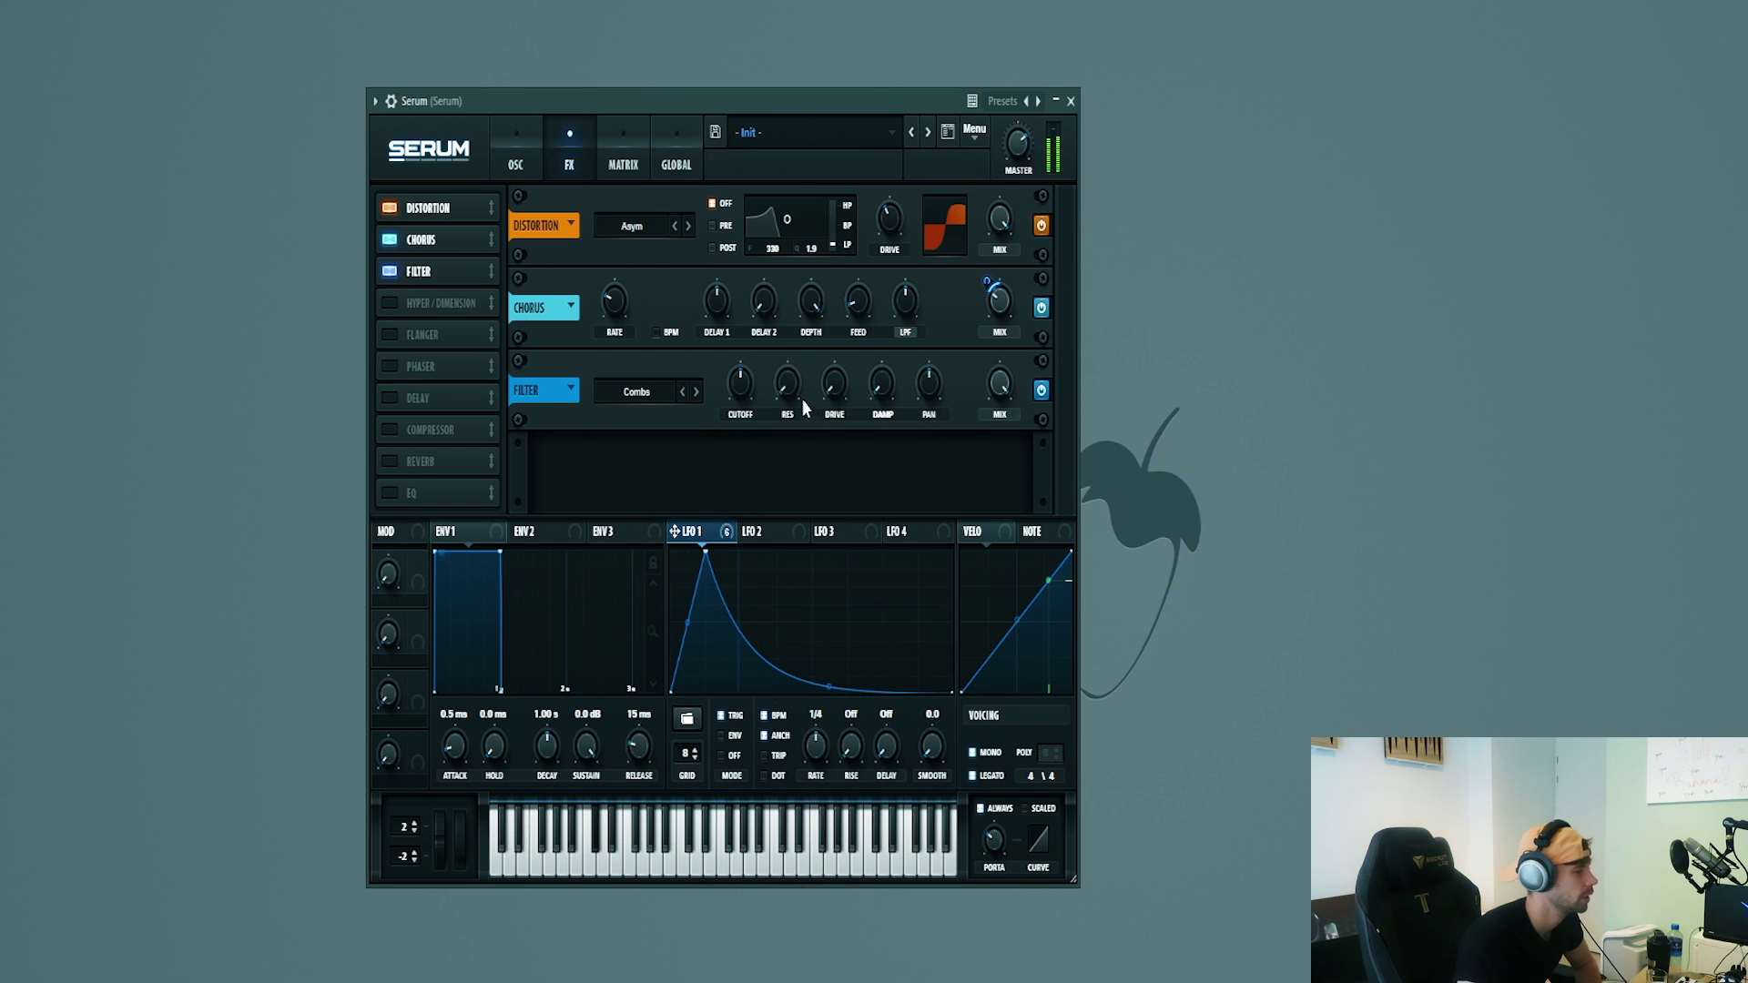
# Set the Combs cutoff to 22 and resonance to about 25%, and adjust drive
pyautogui.moveTo(741, 384); pyautogui.dragTo(721, 398)
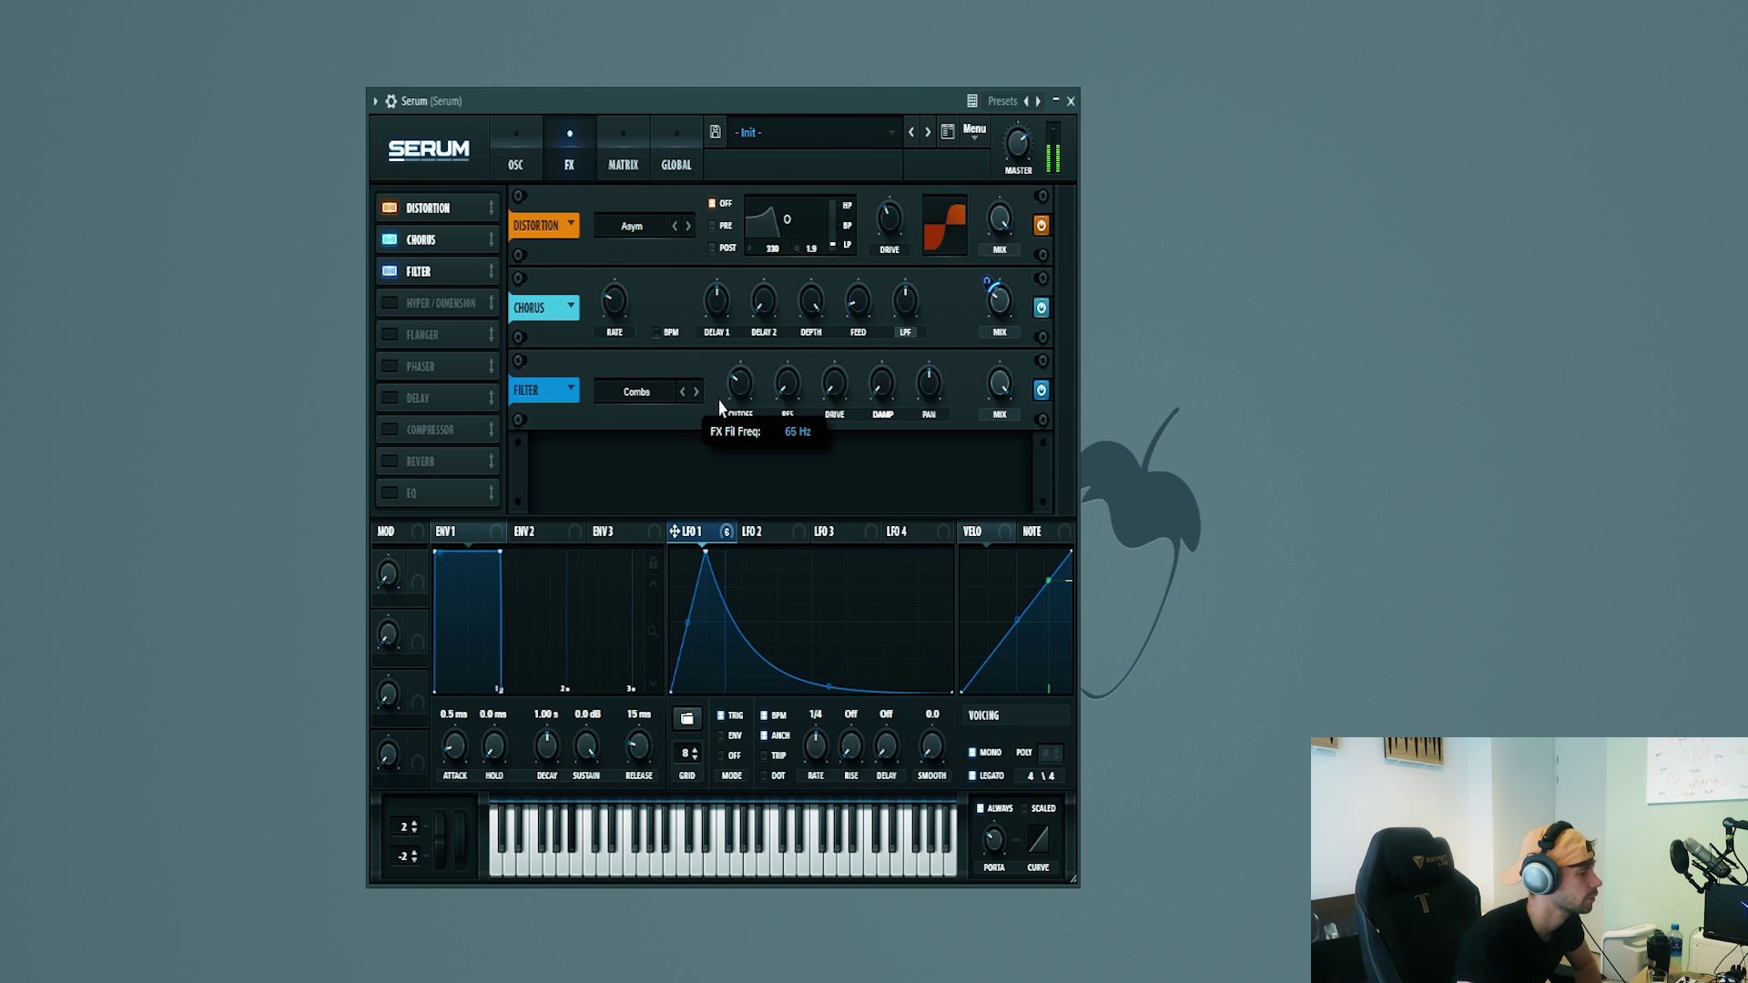
pyautogui.doubleClick(745, 383)
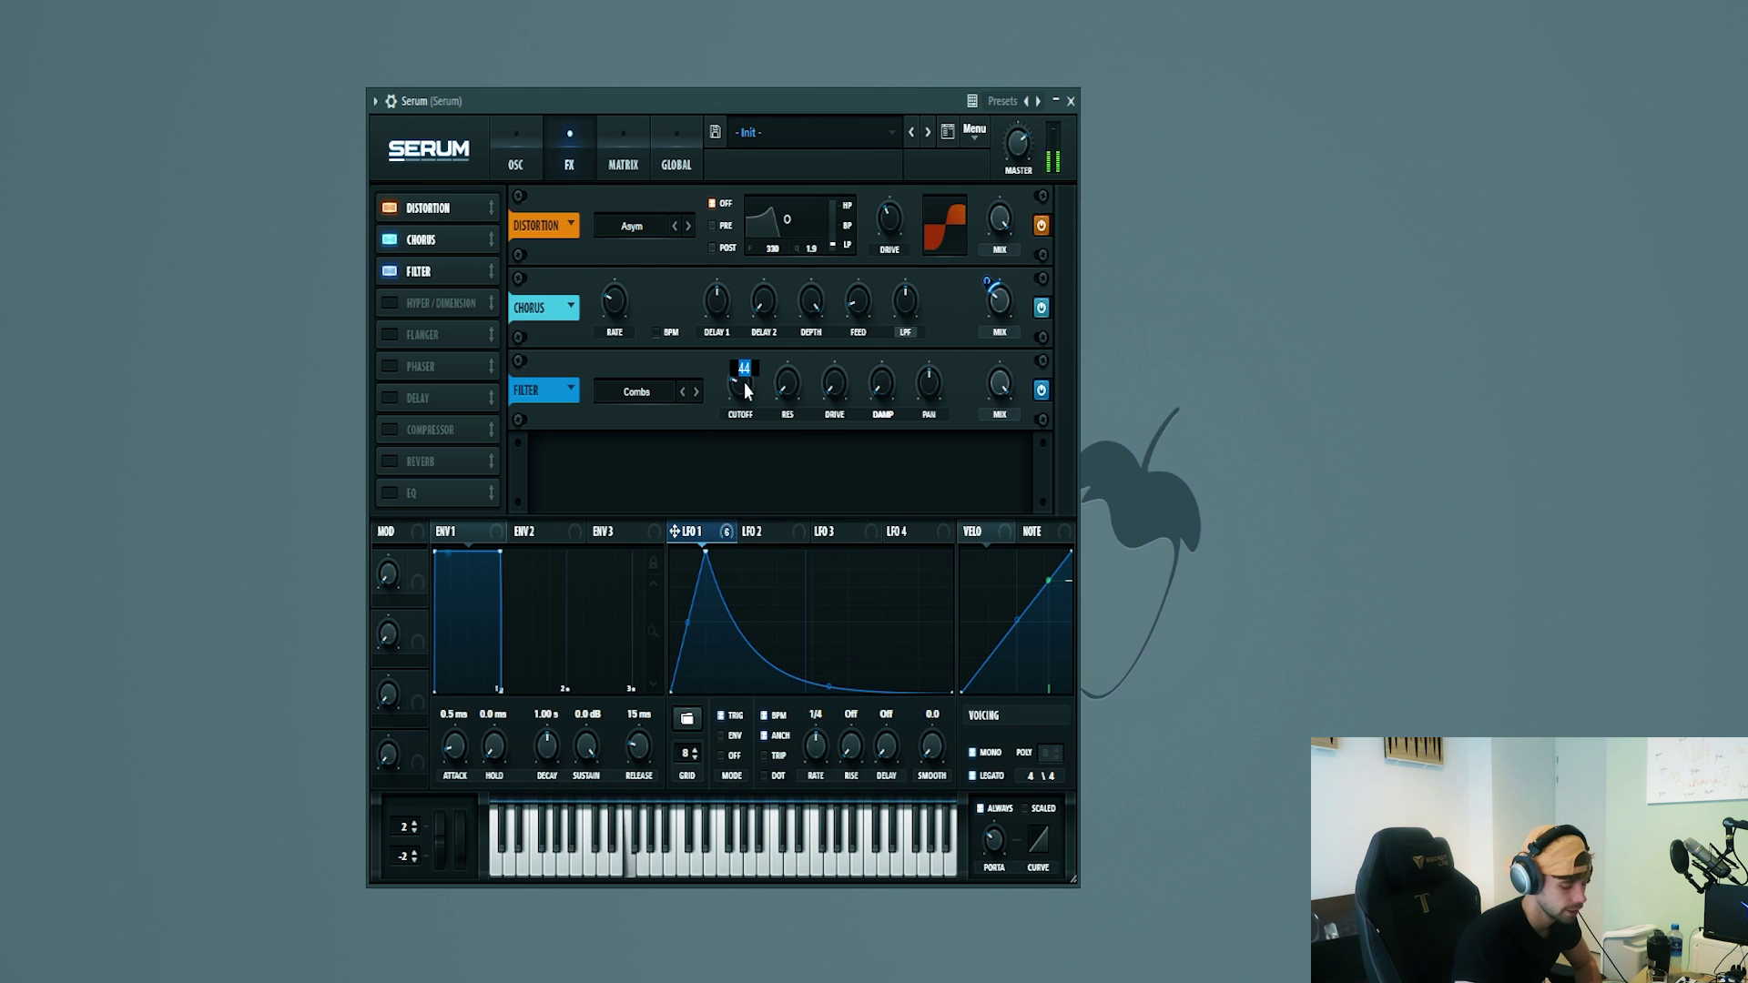
pyautogui.write('22')
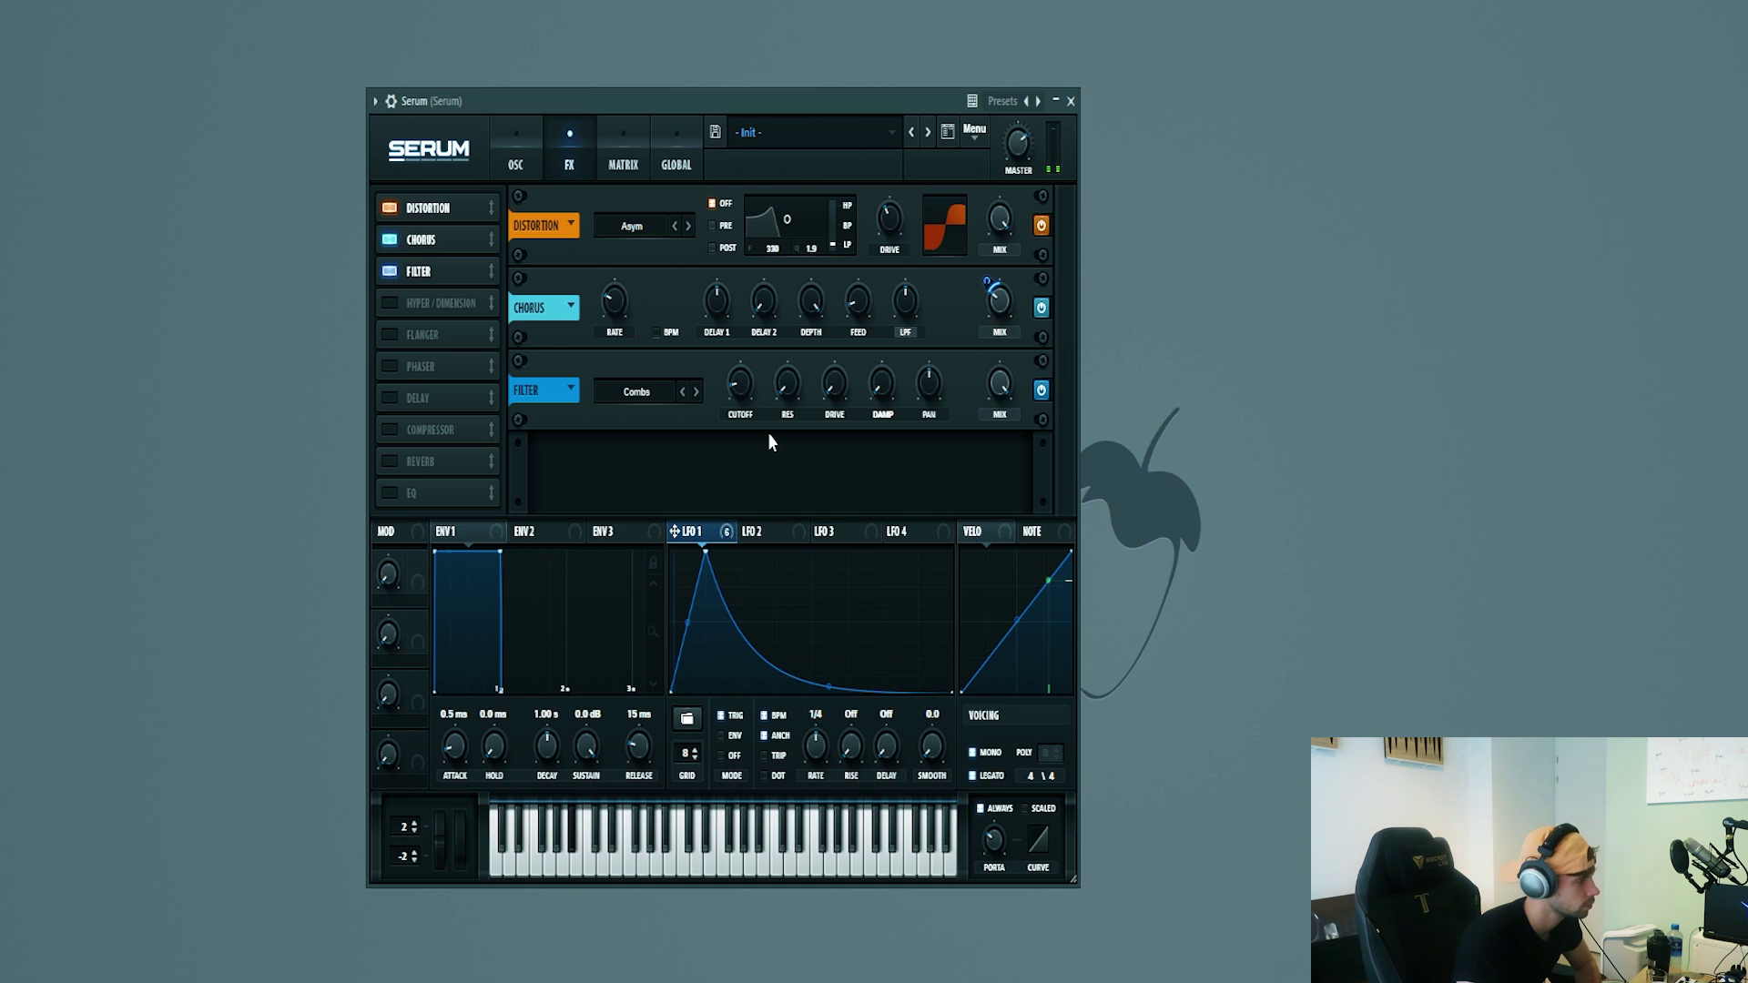
pyautogui.moveTo(787, 384)
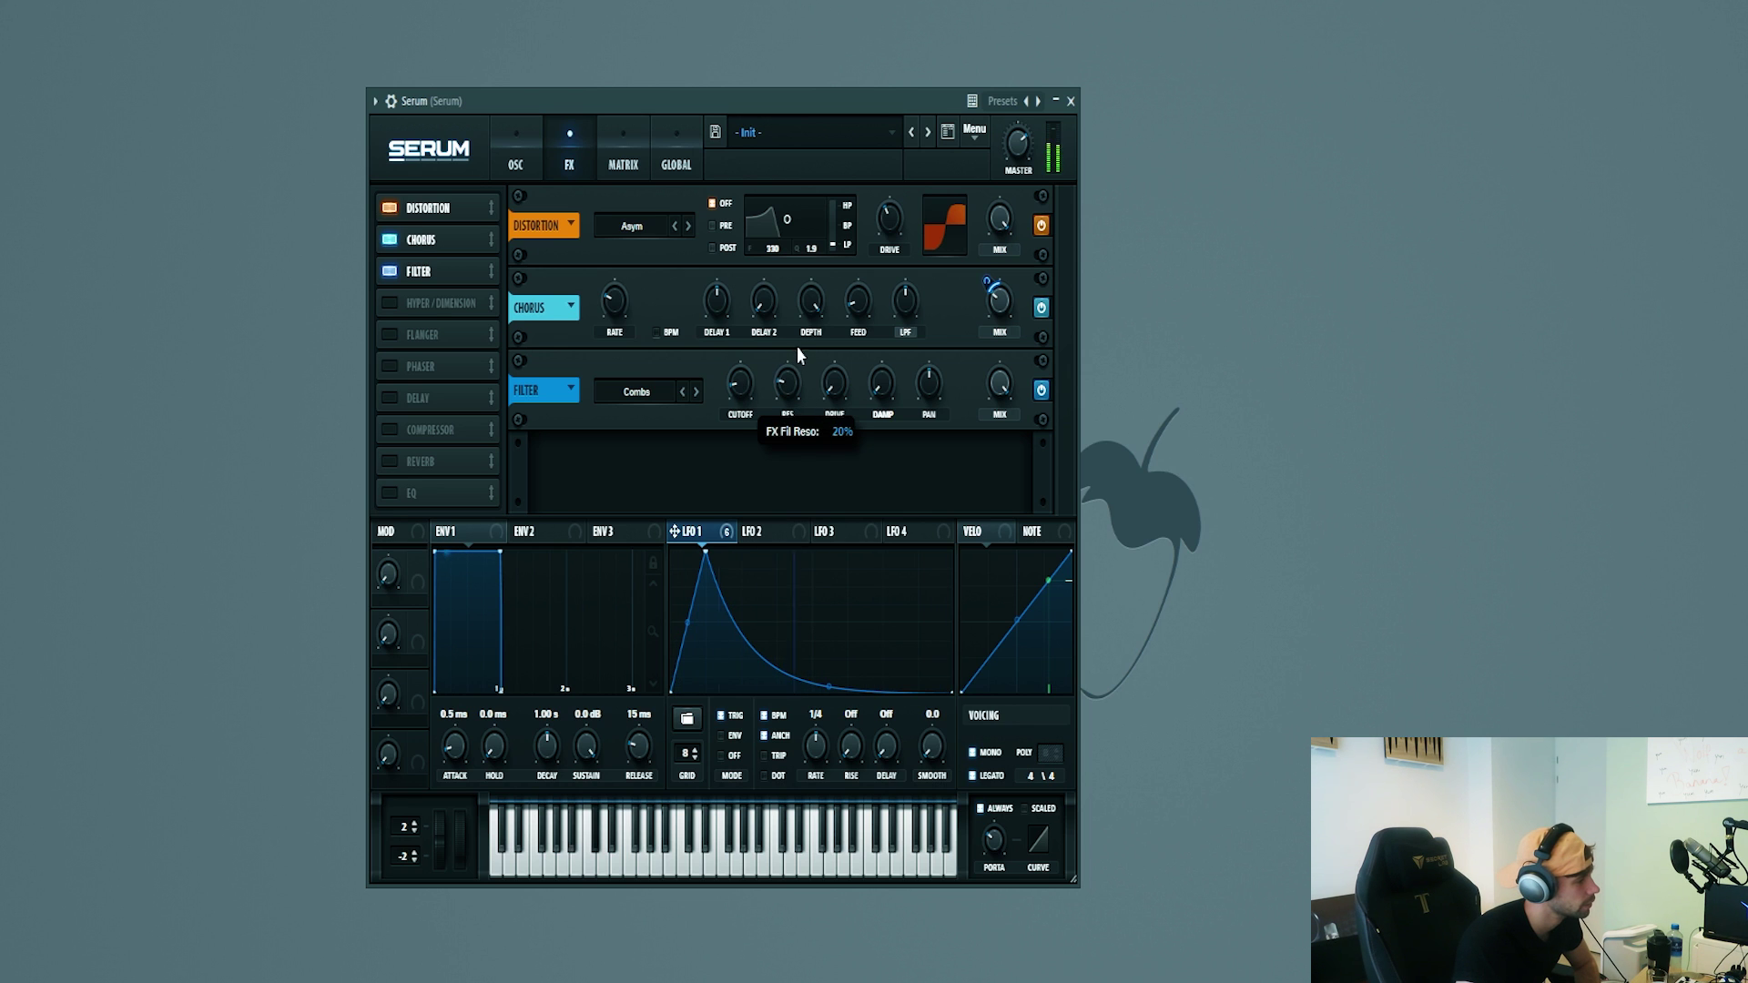
pyautogui.moveTo(796, 345); pyautogui.dragTo(798, 338)
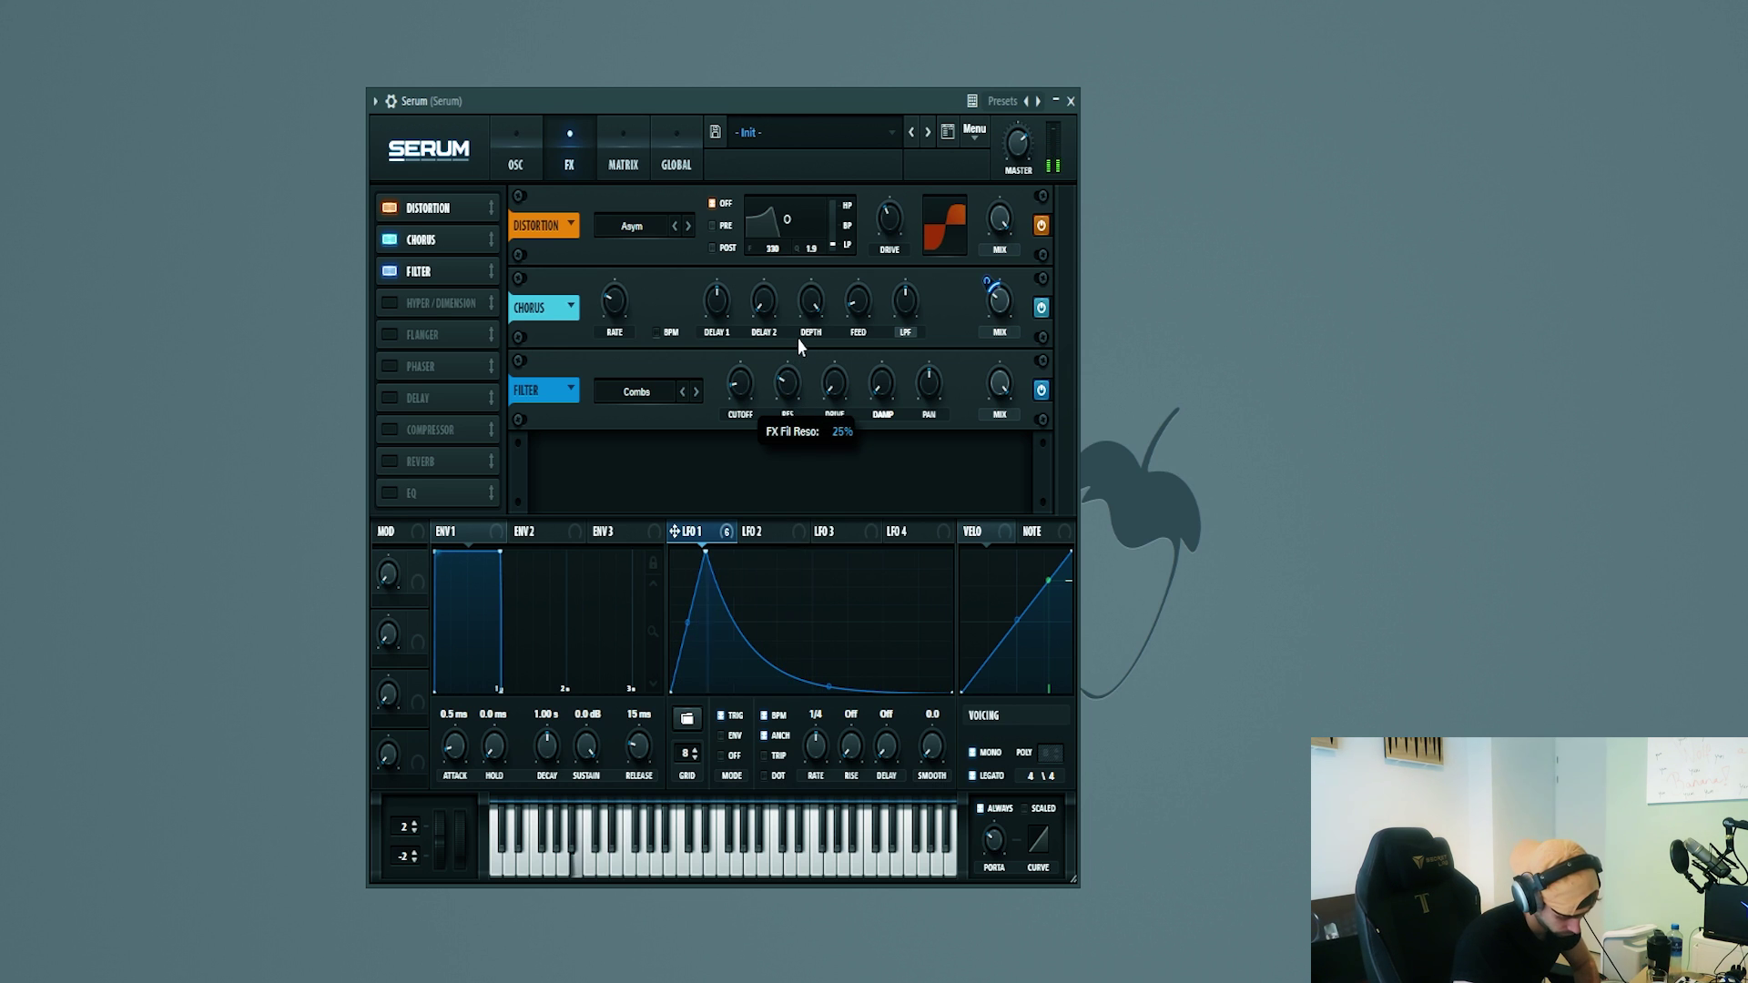
pyautogui.moveTo(834, 383); pyautogui.dragTo(837, 351)
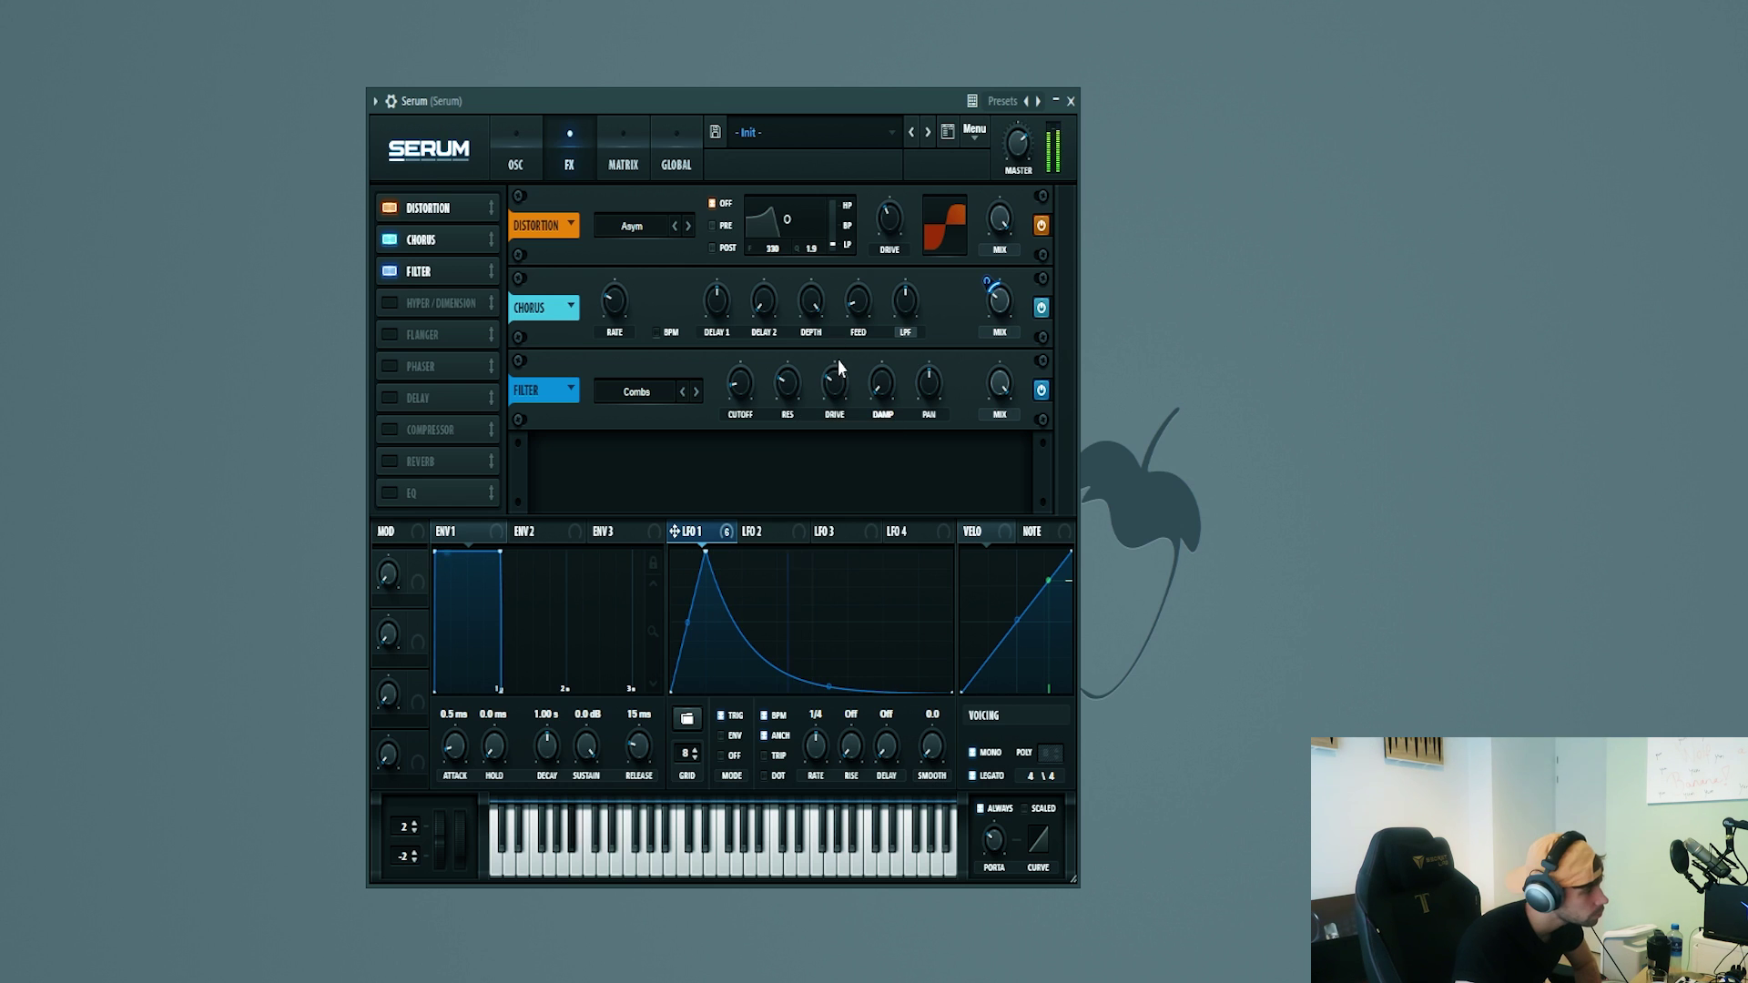
pyautogui.moveTo(831, 328); pyautogui.dragTo(832, 390)
pyautogui.rightClick(779, 394)
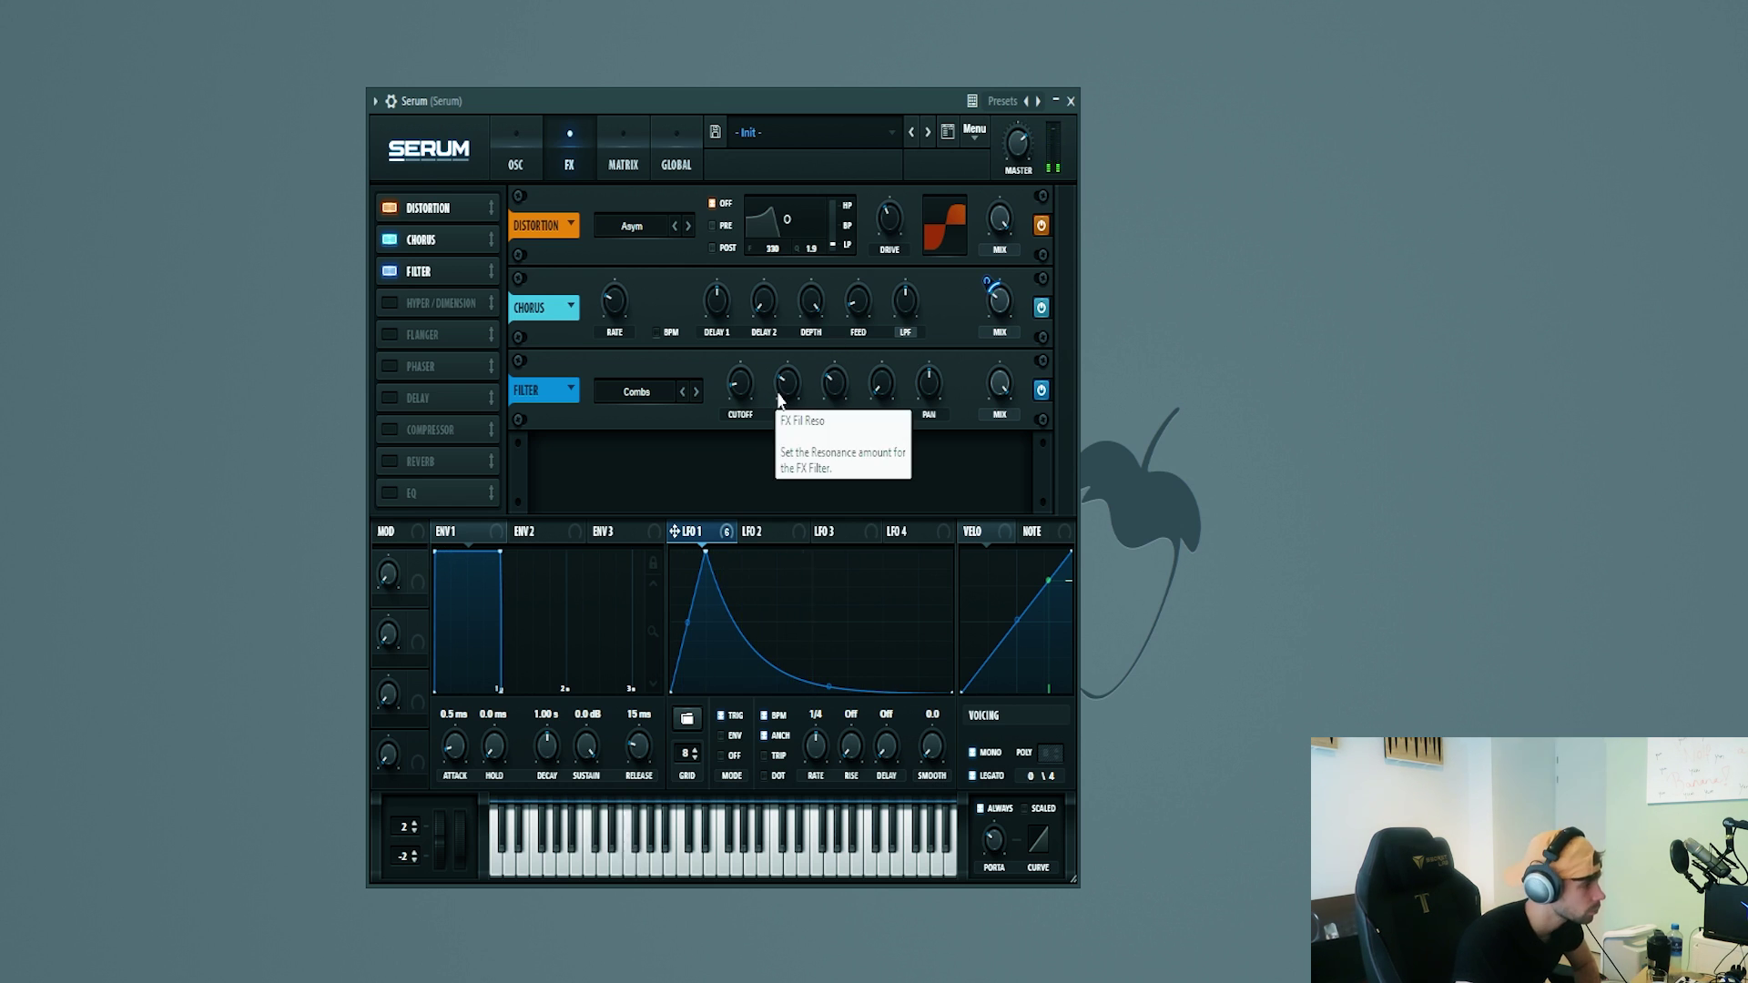
pyautogui.click(1041, 390)
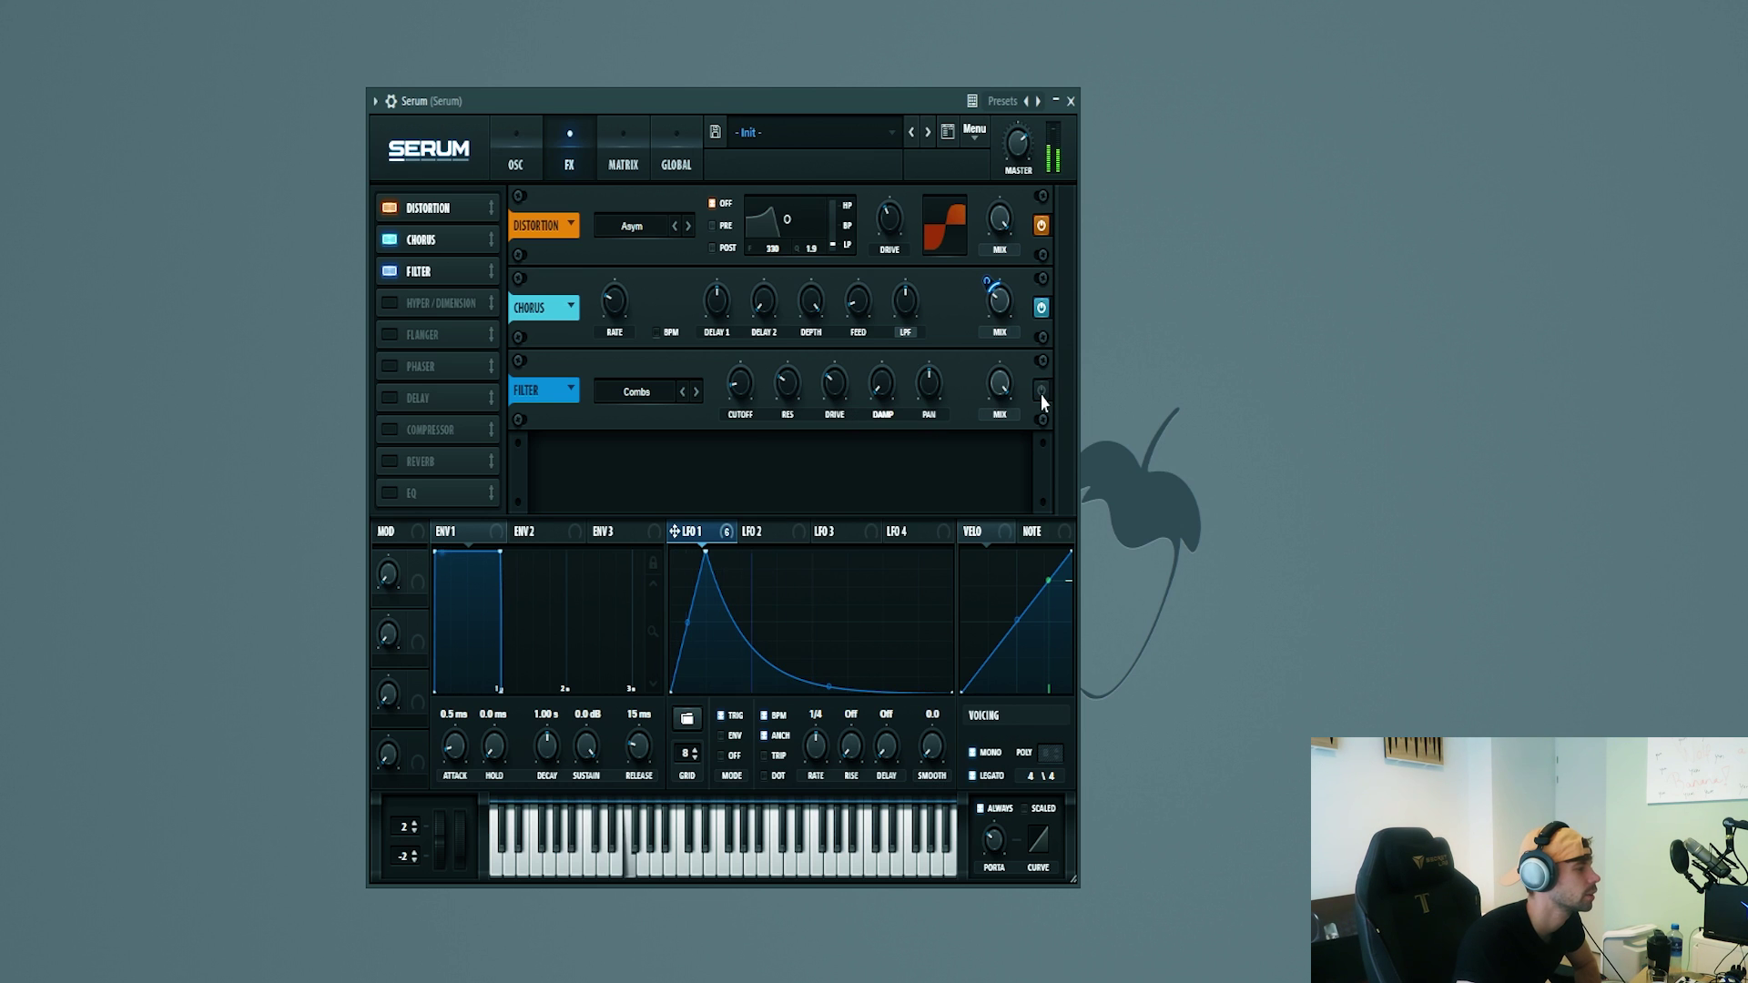
# Add the Compressor after the filter, then an EQ with its right band's gain adjusted
pyautogui.click(389, 436)
pyautogui.moveTo(447, 434); pyautogui.dragTo(463, 303)
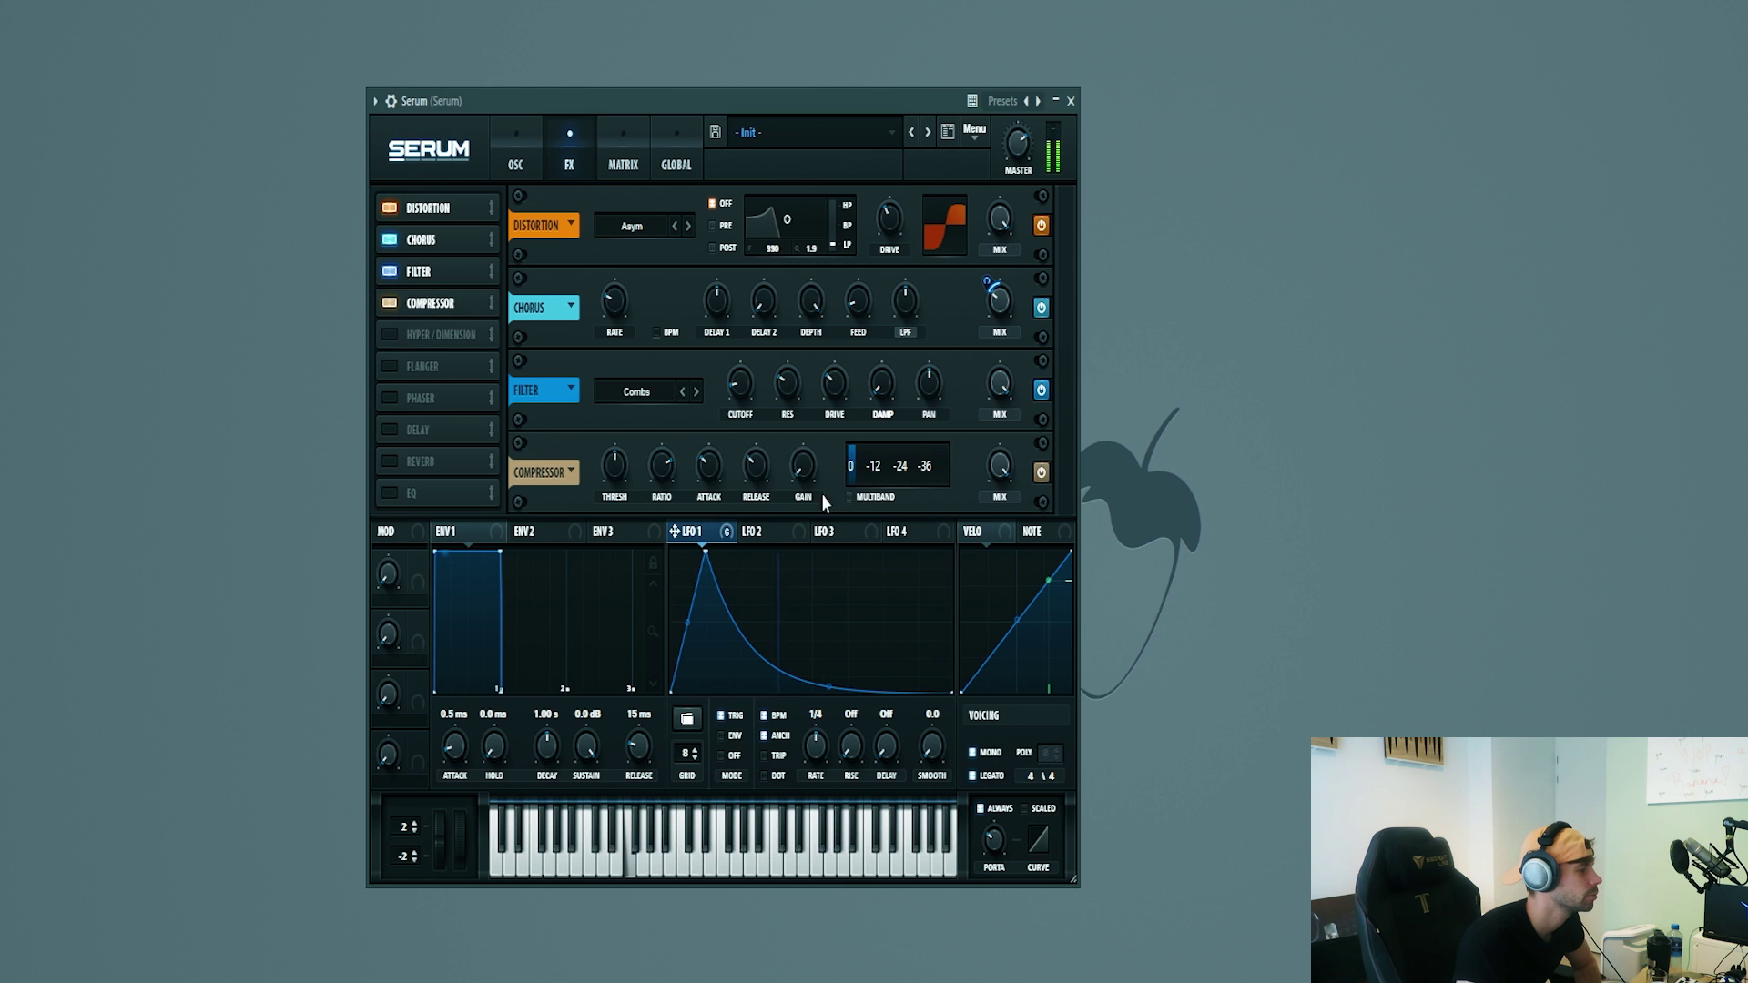
pyautogui.moveTo(802, 464)
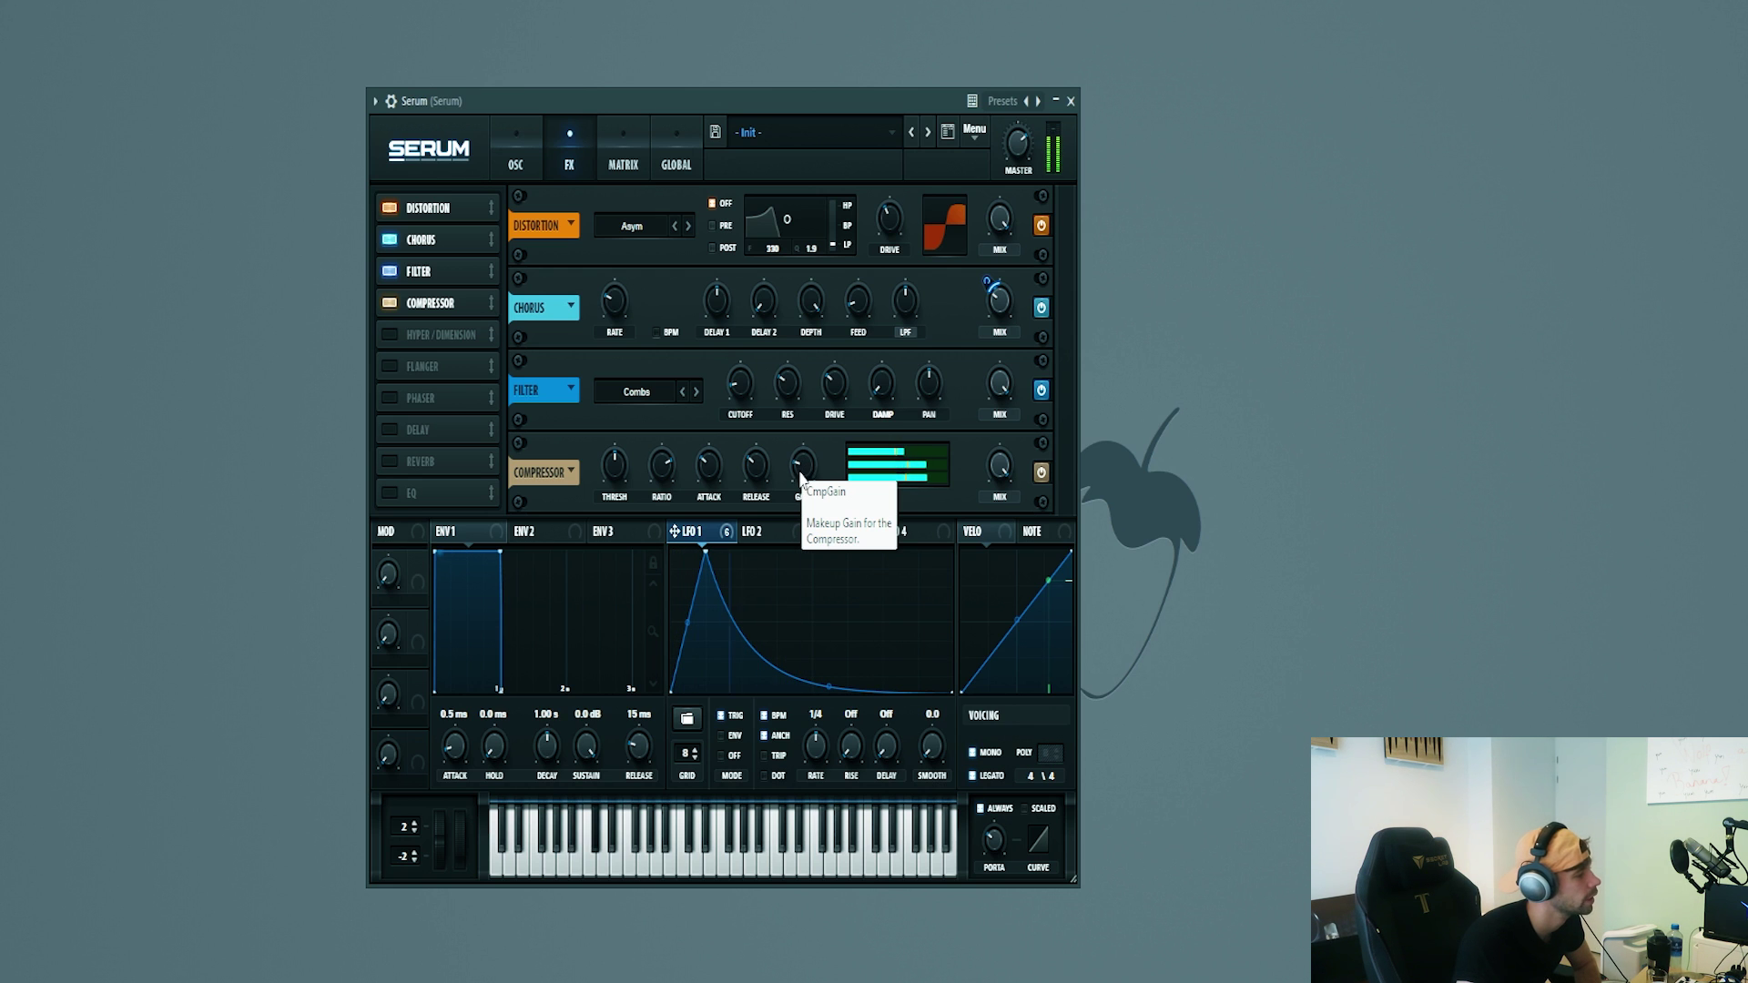
pyautogui.click(392, 495)
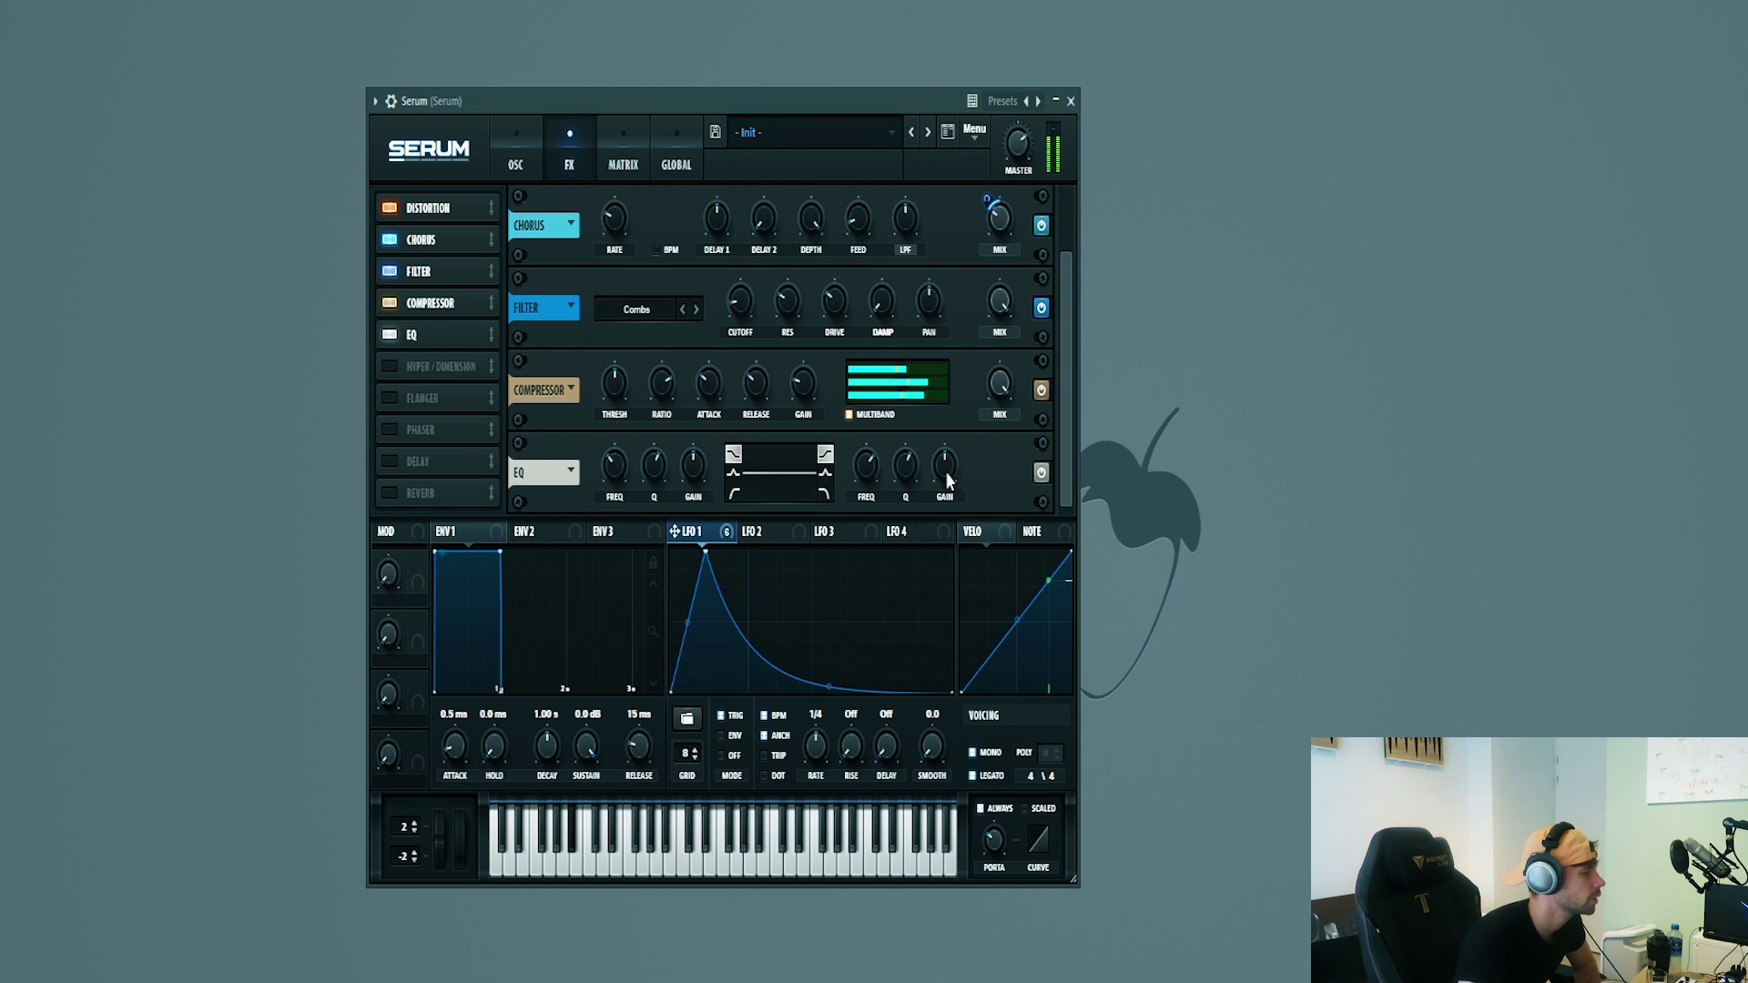
pyautogui.moveTo(947, 478); pyautogui.dragTo(947, 471)
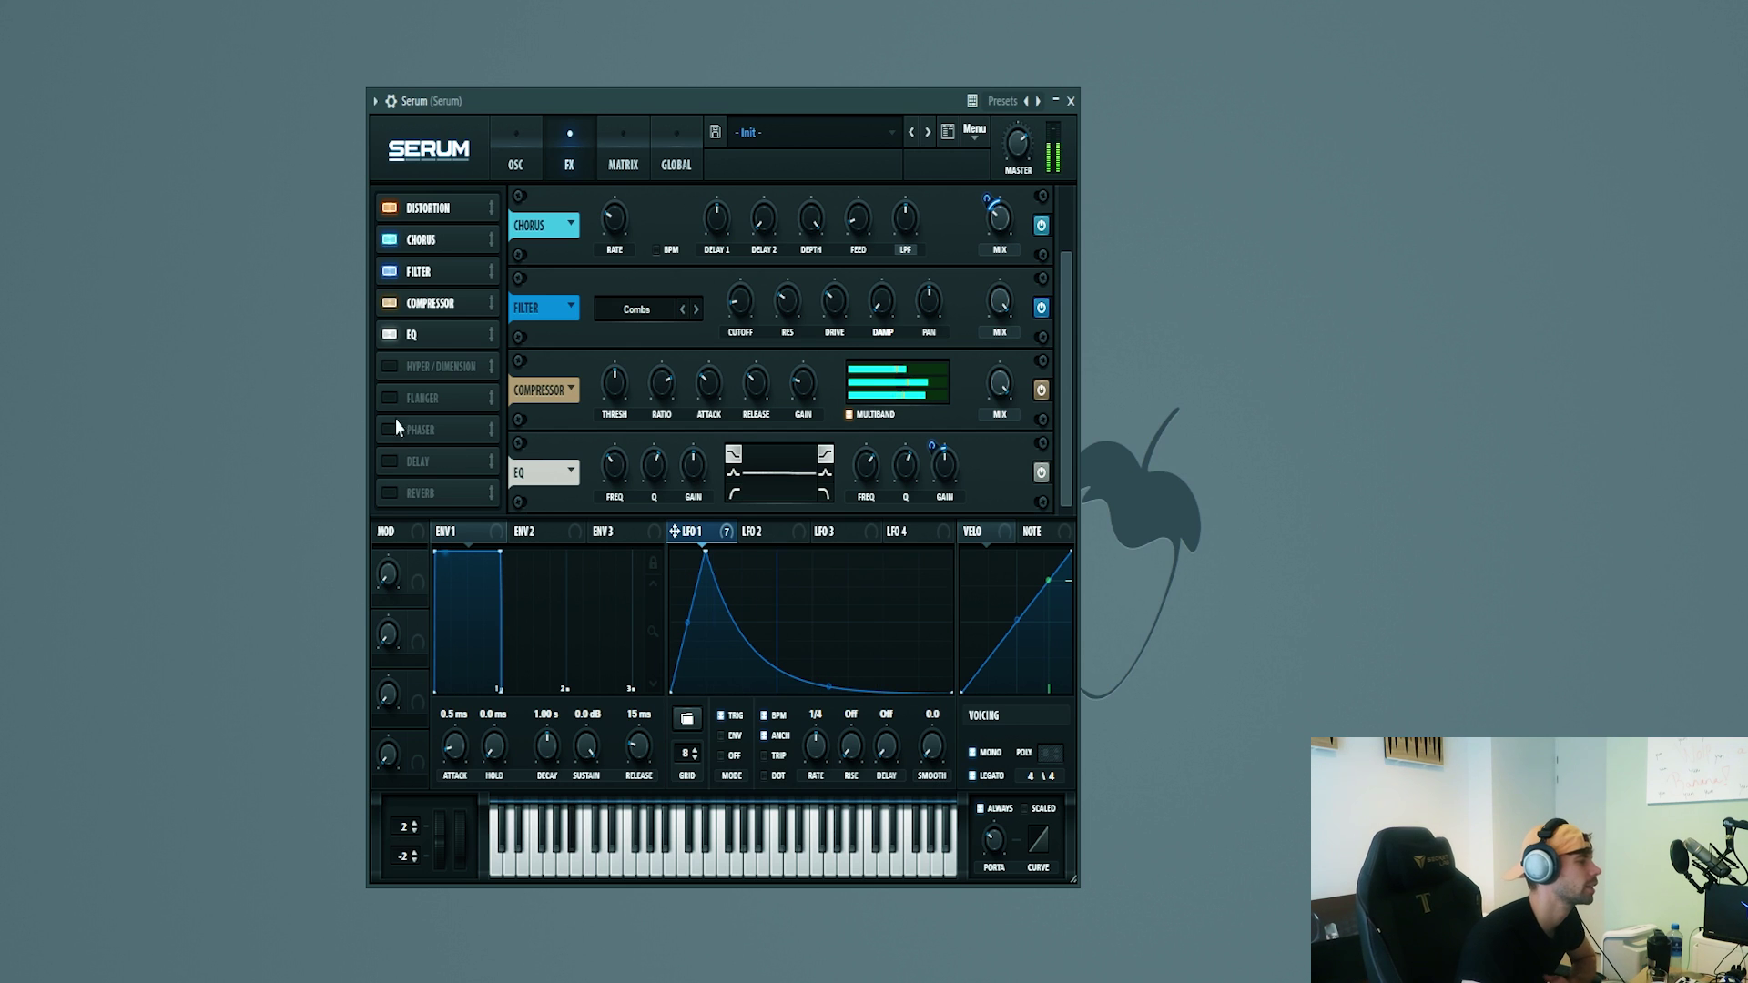
# Enable Delay and Reverb, open the delay filter to 18000 Hz, and return to OSC
pyautogui.click(403, 462)
pyautogui.click(396, 494)
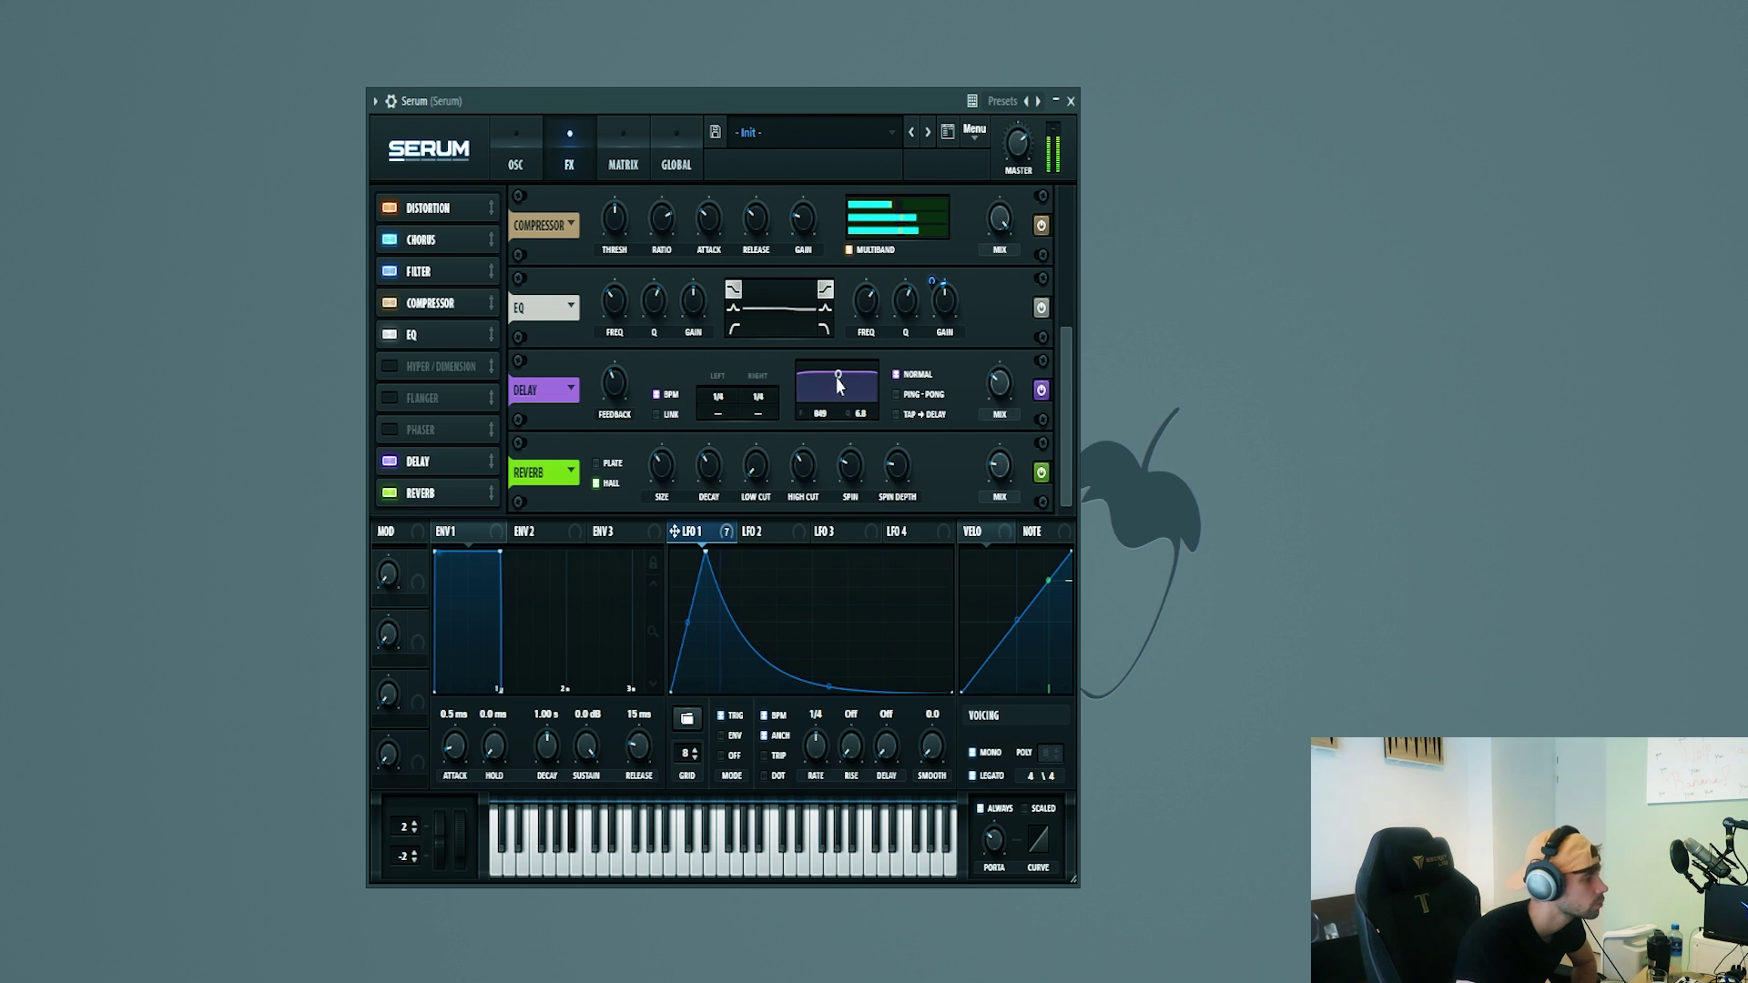
pyautogui.moveTo(858, 404); pyautogui.dragTo(956, 427)
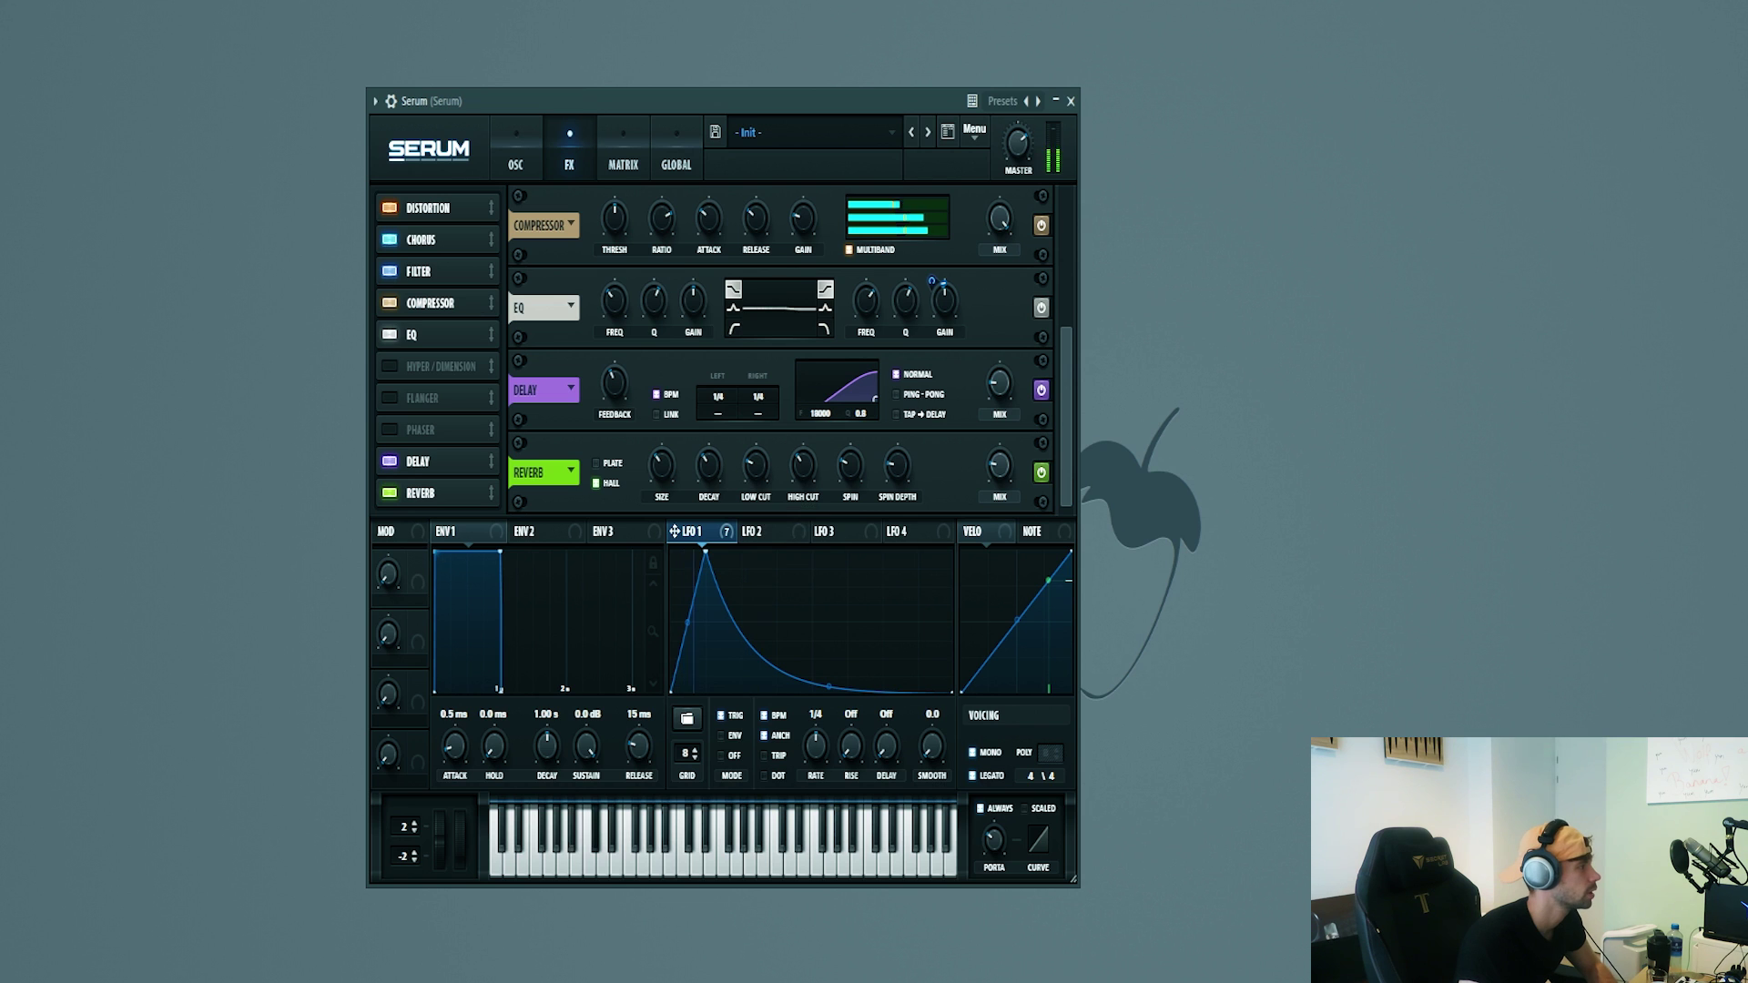
pyautogui.click(516, 140)
pyautogui.moveTo(541, 95); pyautogui.dragTo(606, 95)
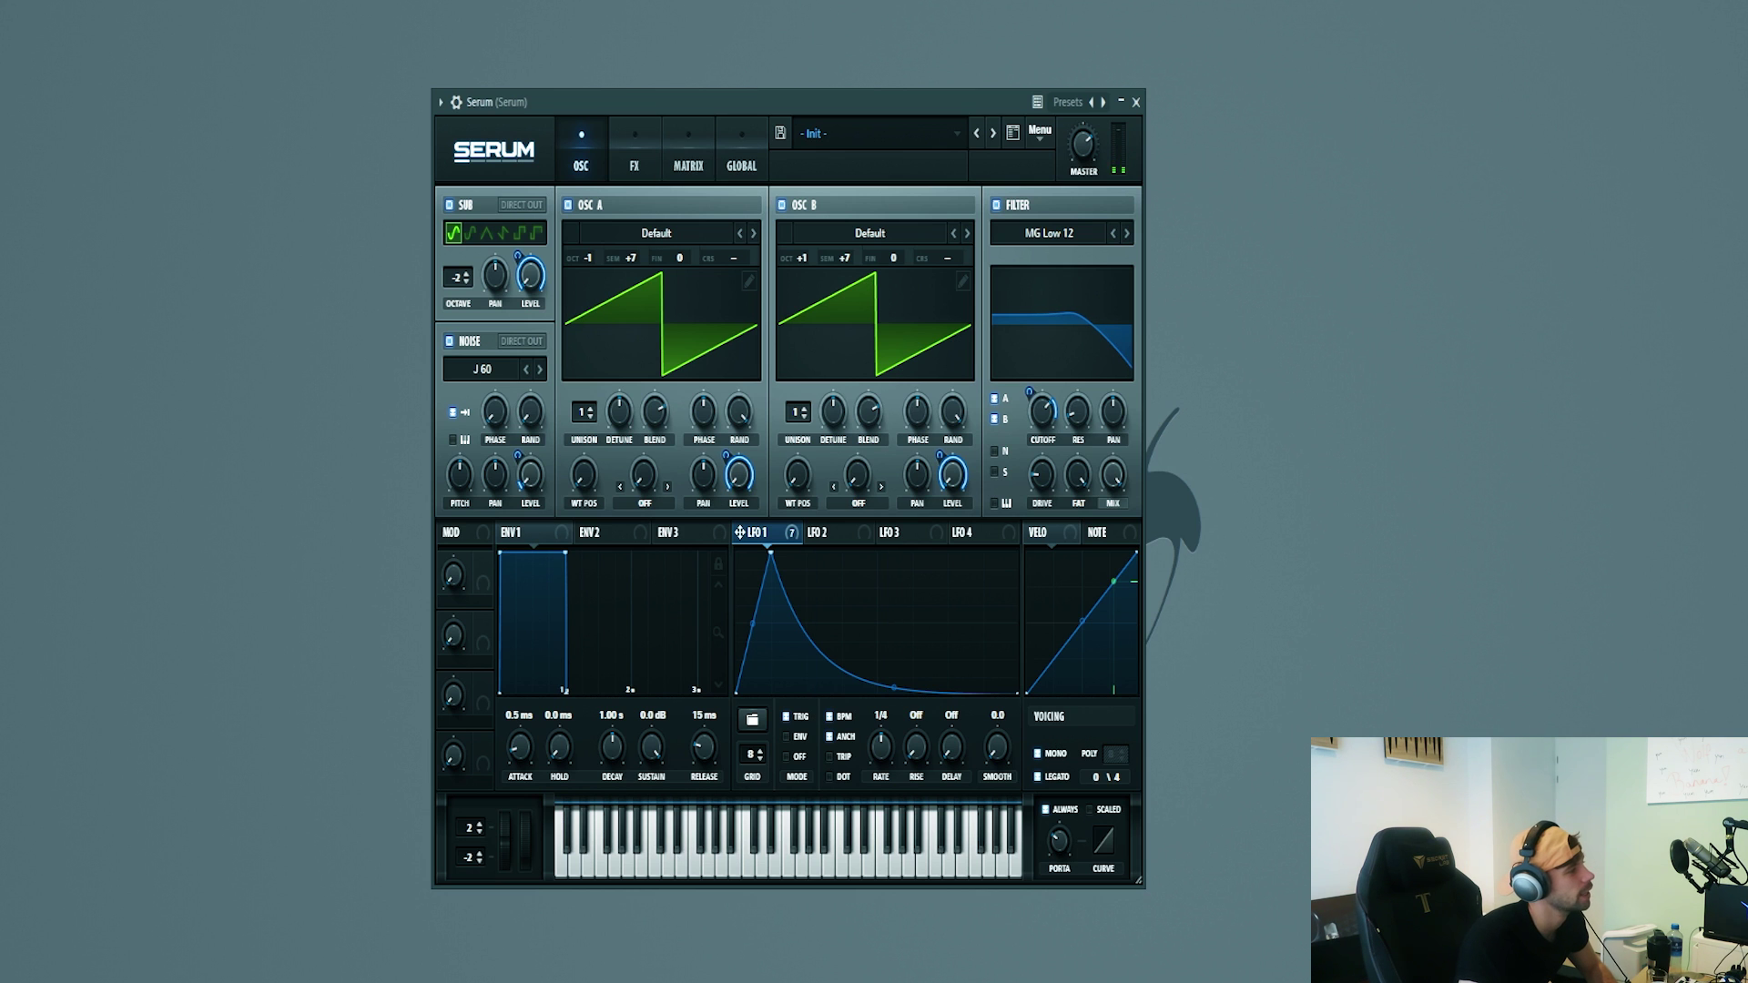
# Open the Mixer and show the Serum channel's Pro-Q 3 and CamelCrusher windows
pyautogui.press('F9')
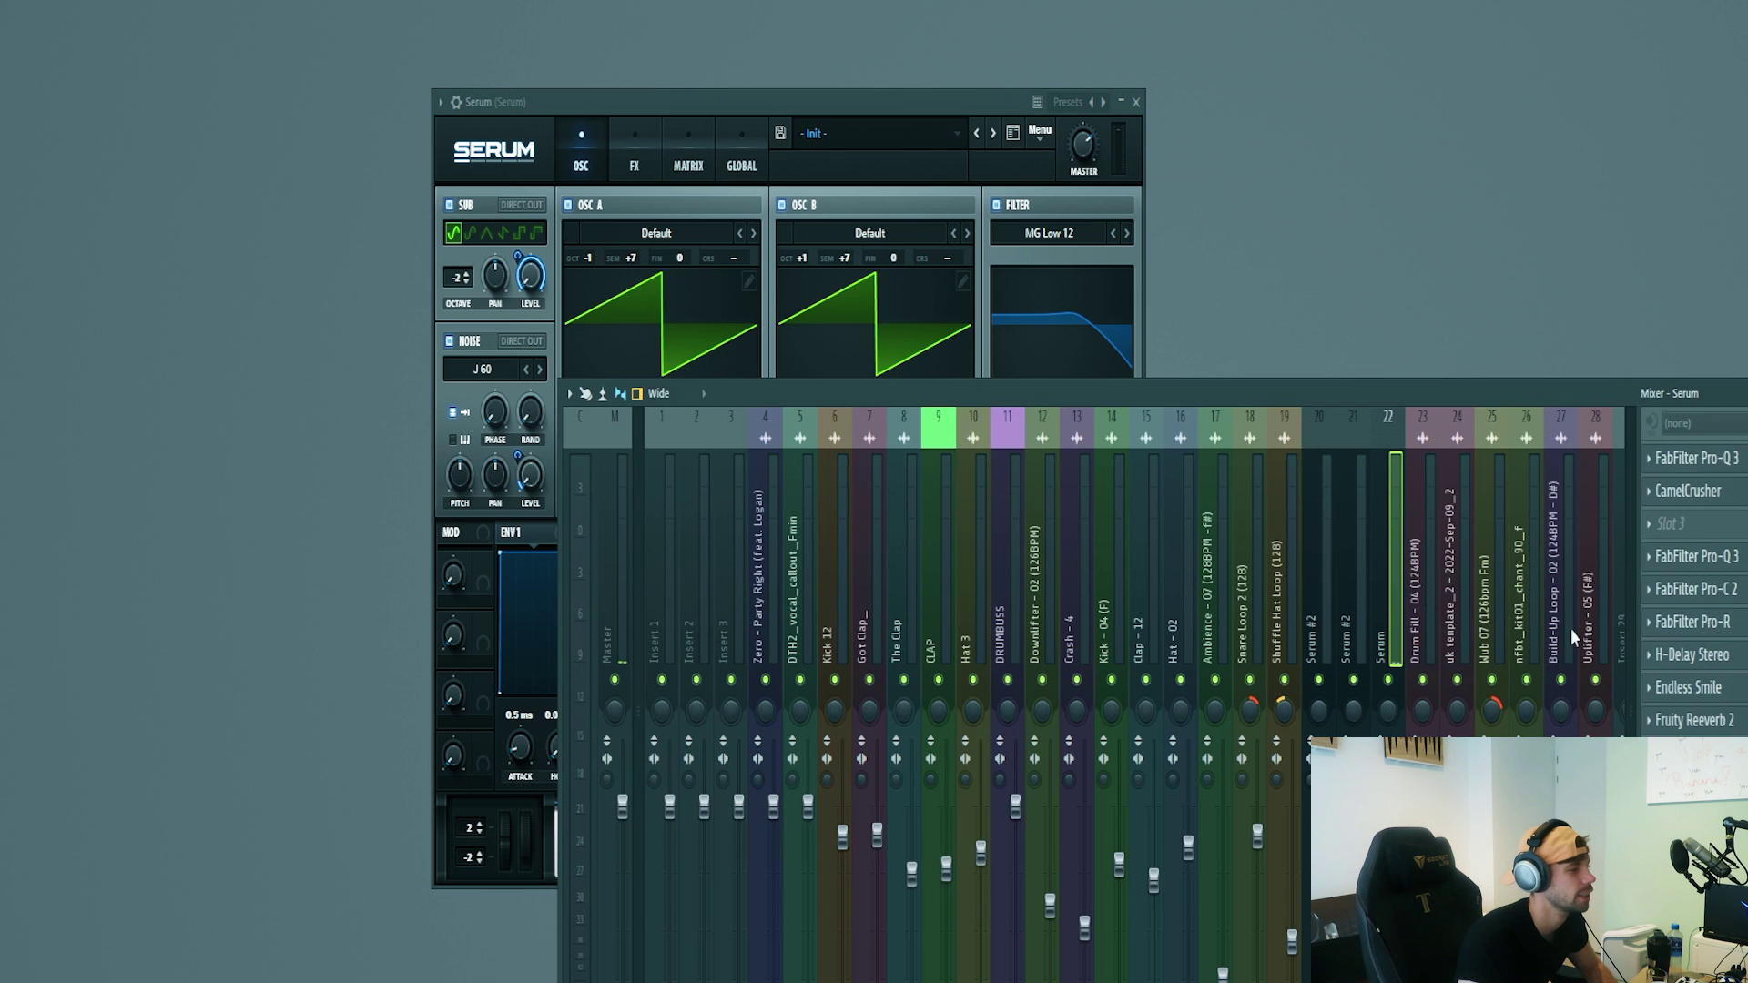
pyautogui.click(1693, 458)
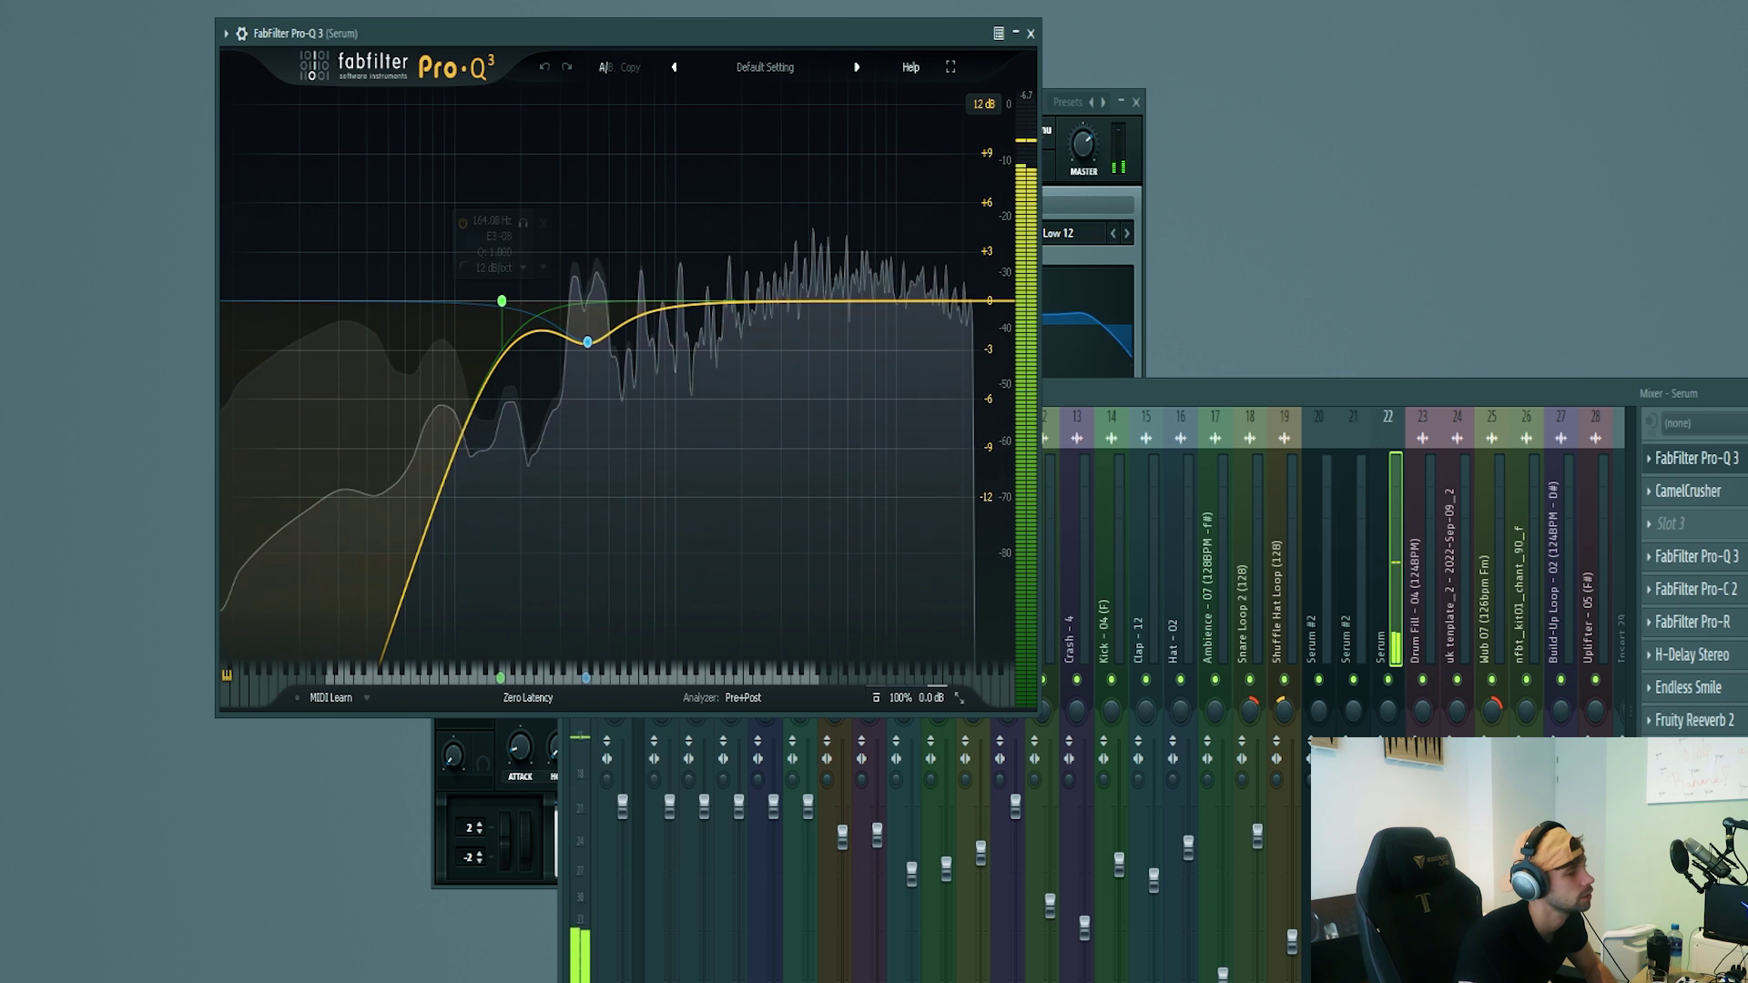
pyautogui.click(1724, 492)
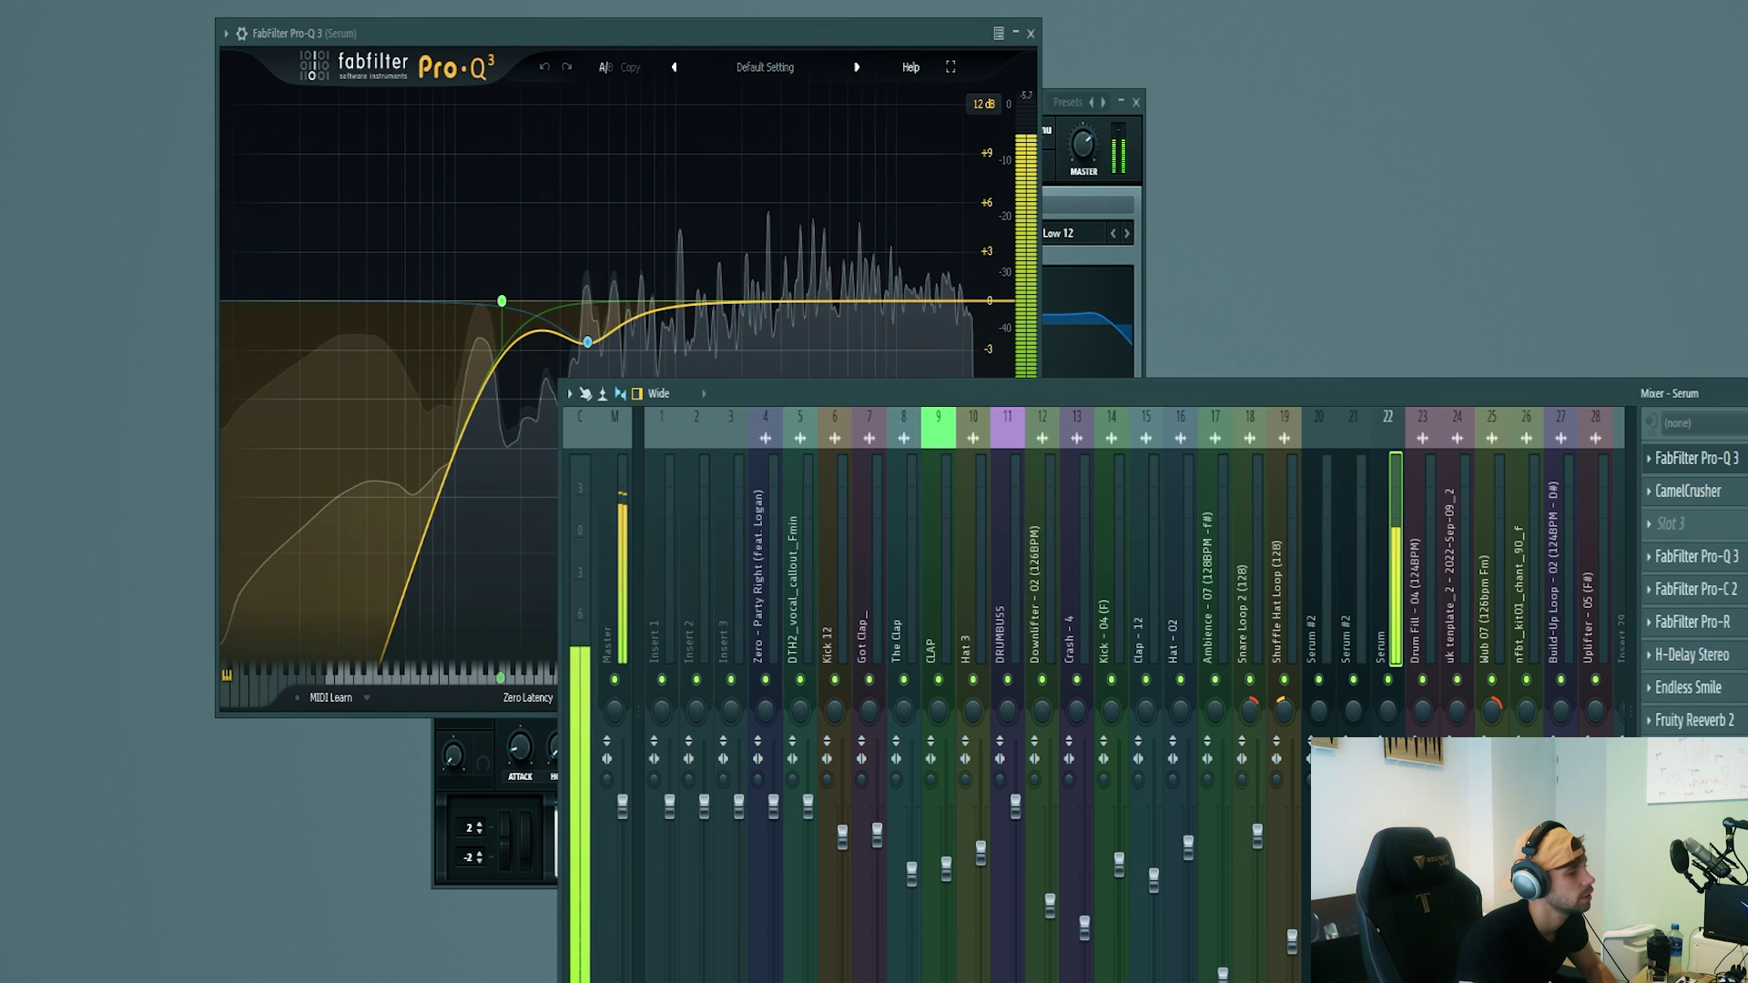
pyautogui.moveTo(11, 5); pyautogui.dragTo(562, 212)
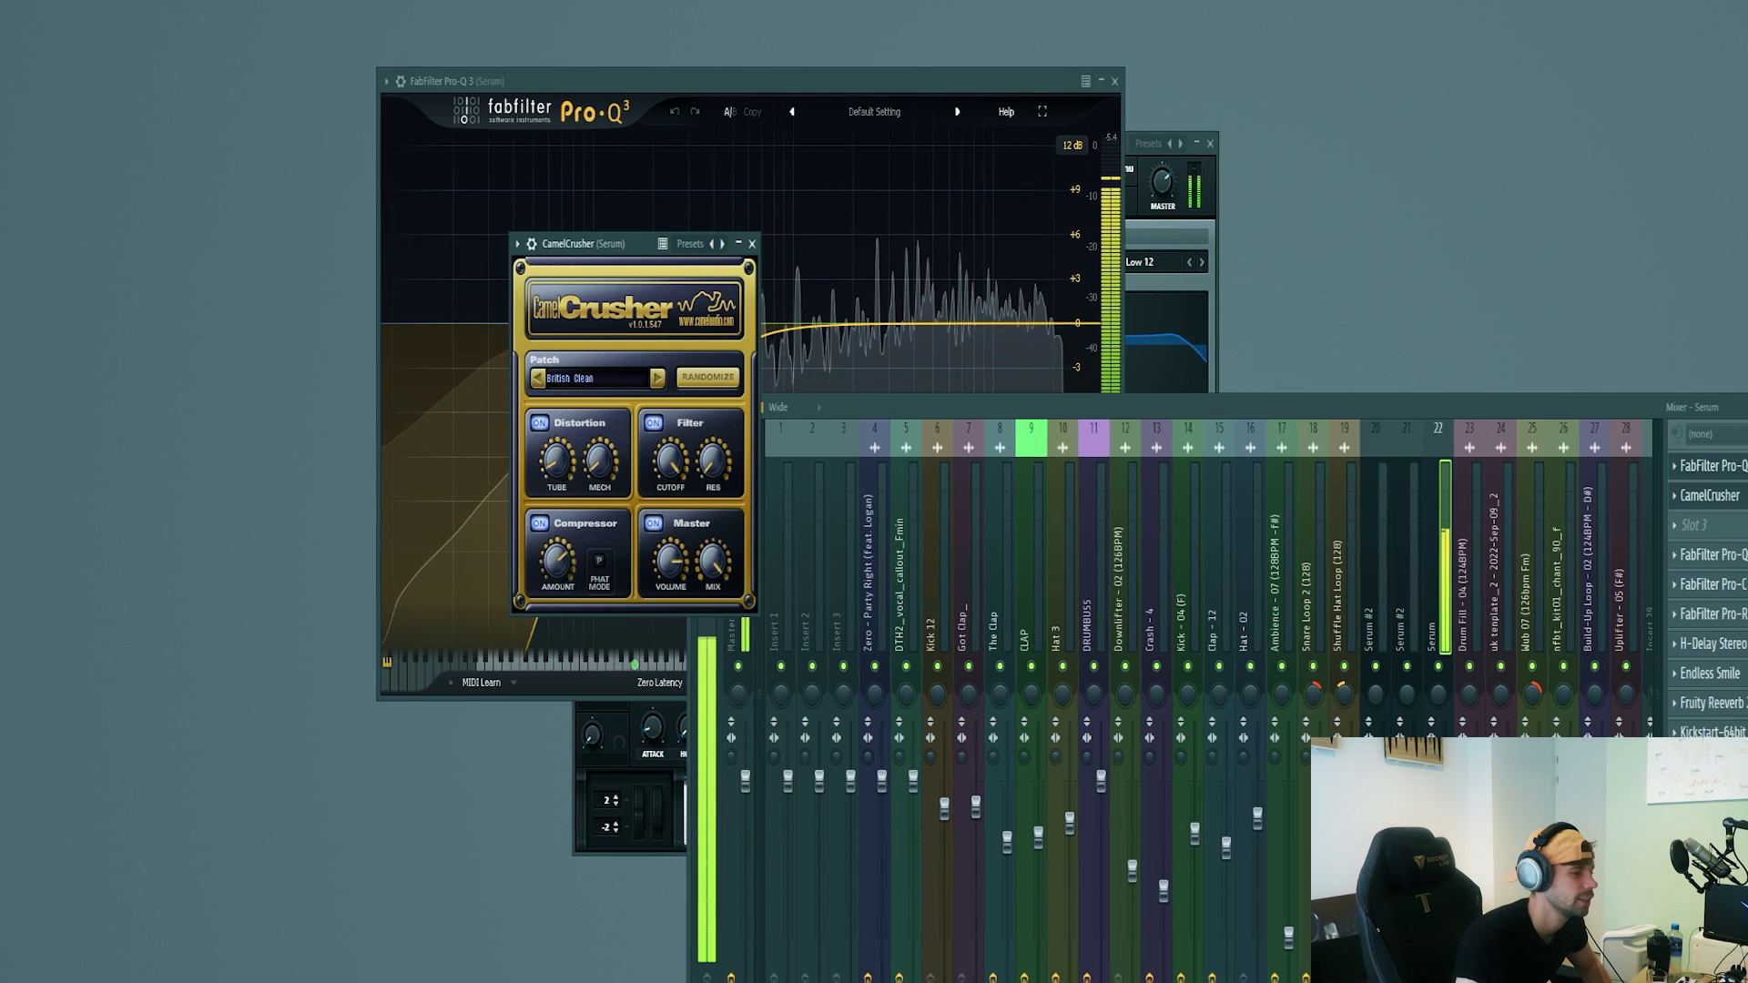
# Show the second Pro-Q 3, Pro-C 2, Pro-R, H-Delay and Kickstart; stop playback; show Channel rack
pyautogui.click(1708, 554)
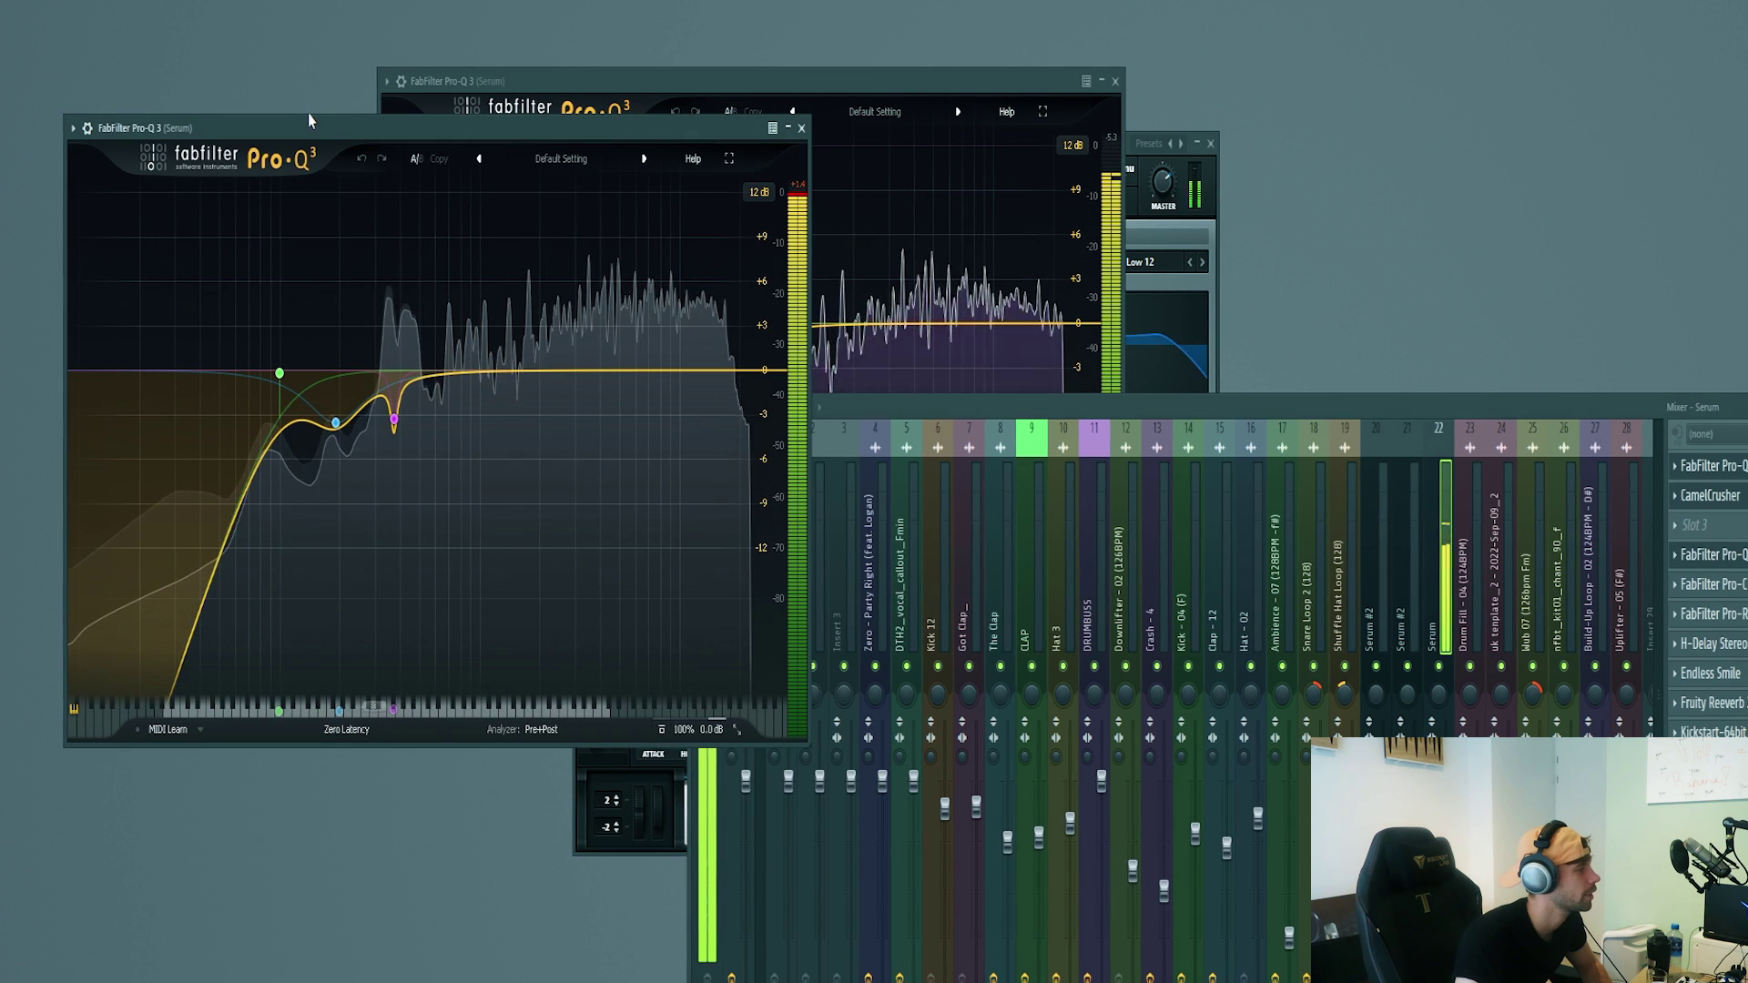
pyautogui.moveTo(311, 126); pyautogui.dragTo(509, 107)
pyautogui.click(1707, 583)
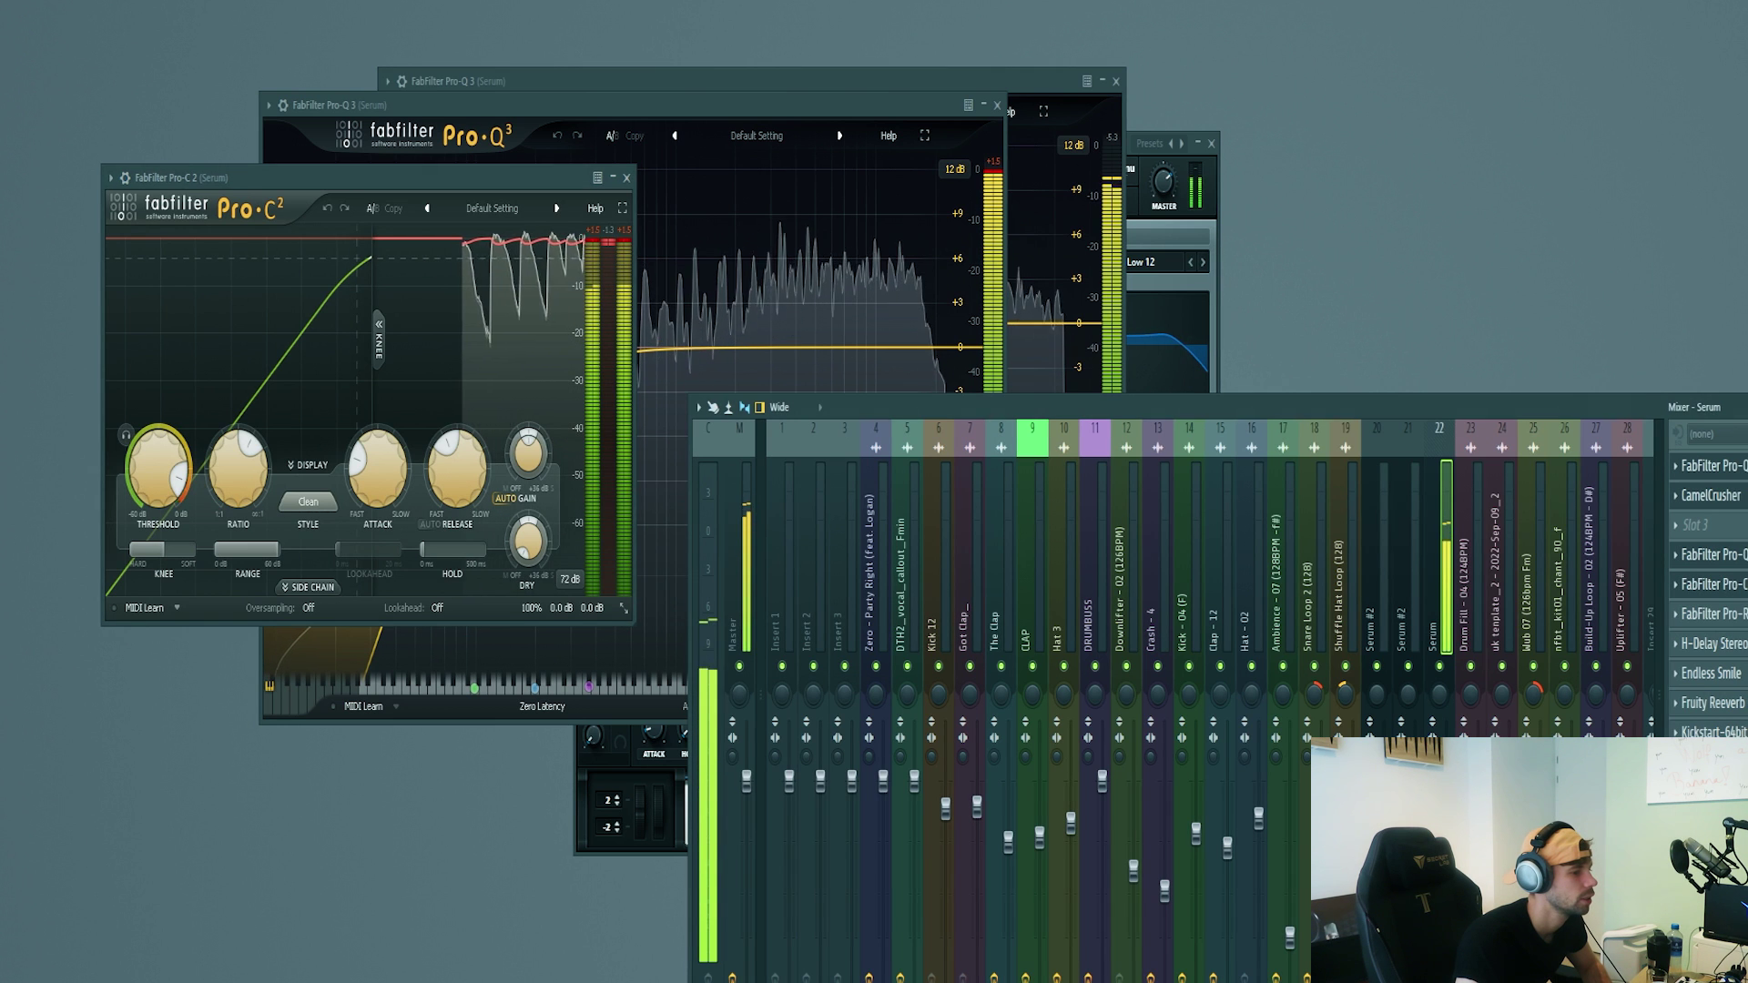
pyautogui.click(1708, 614)
pyautogui.click(1707, 643)
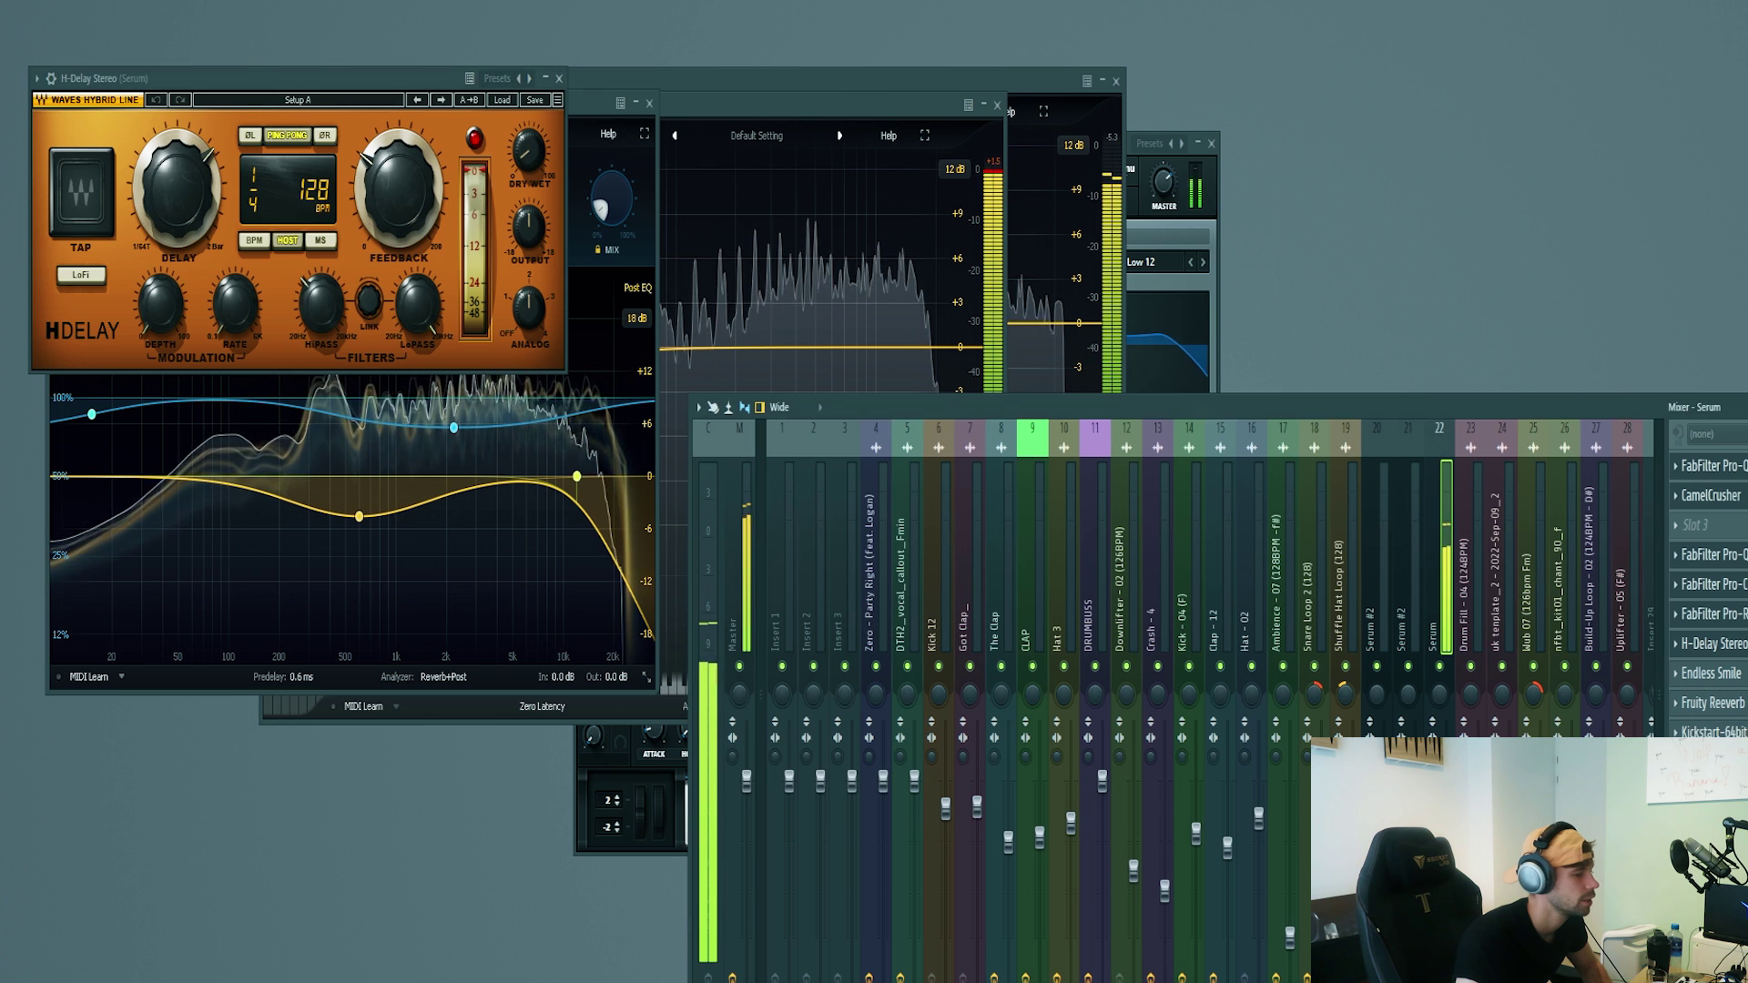
pyautogui.click(1706, 731)
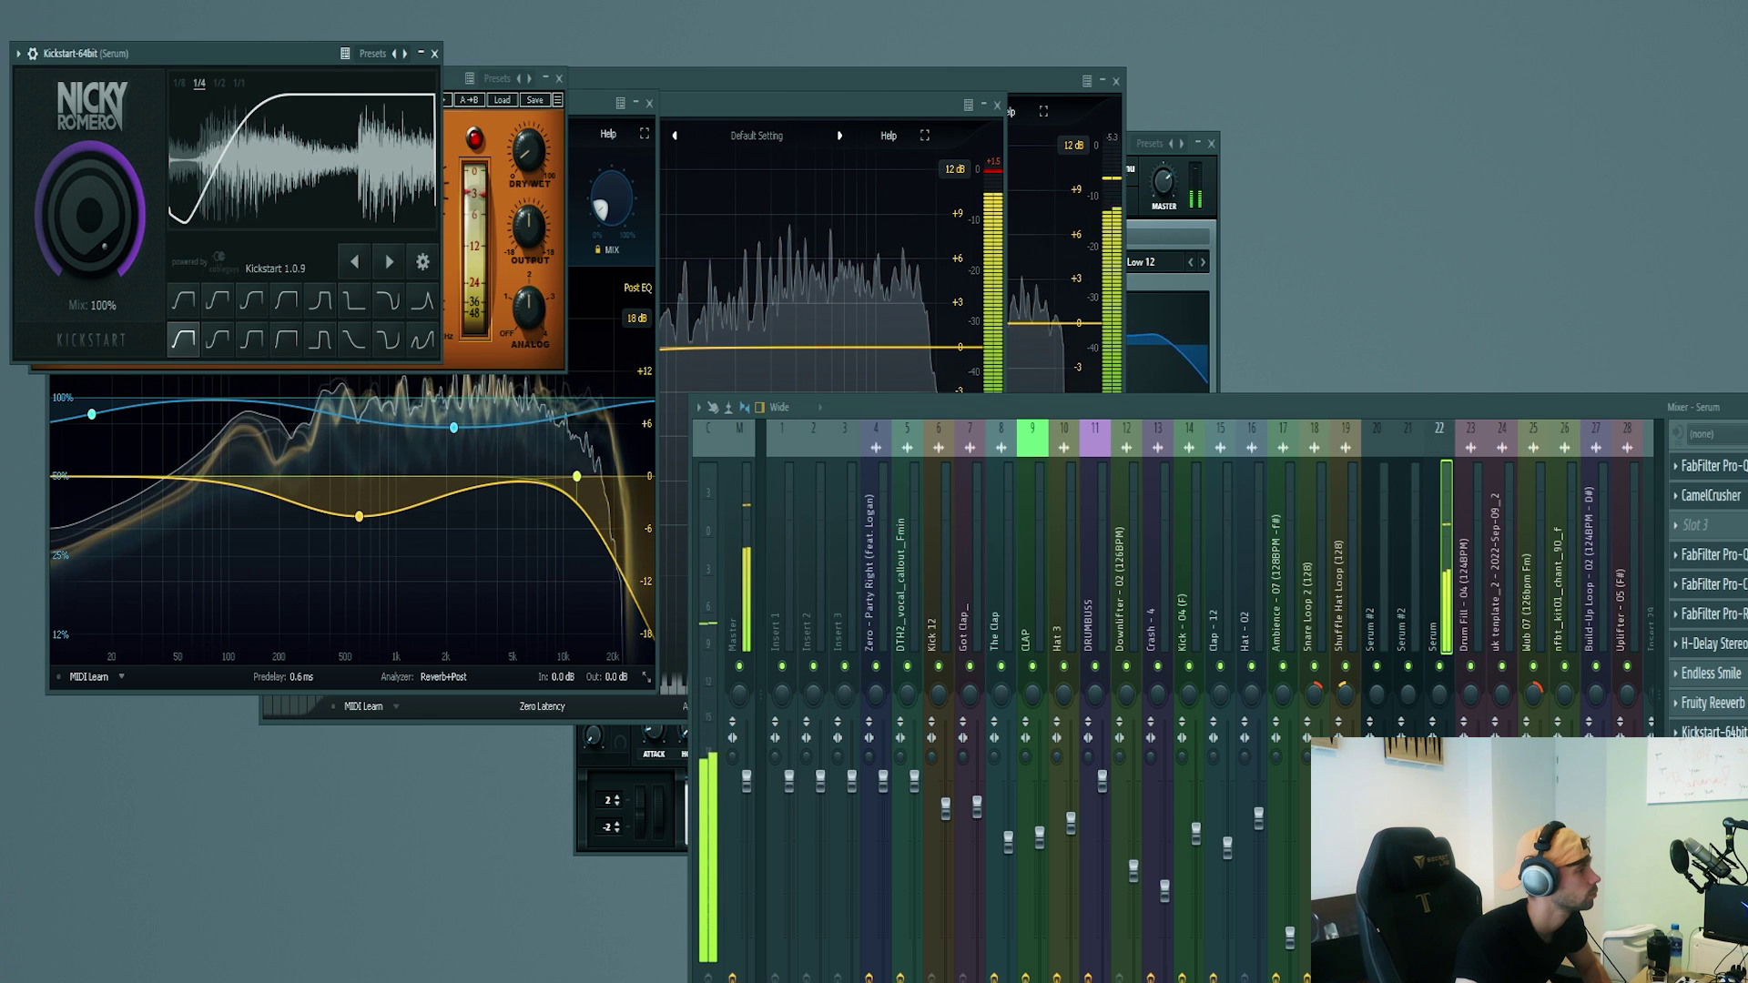
pyautogui.press('space')
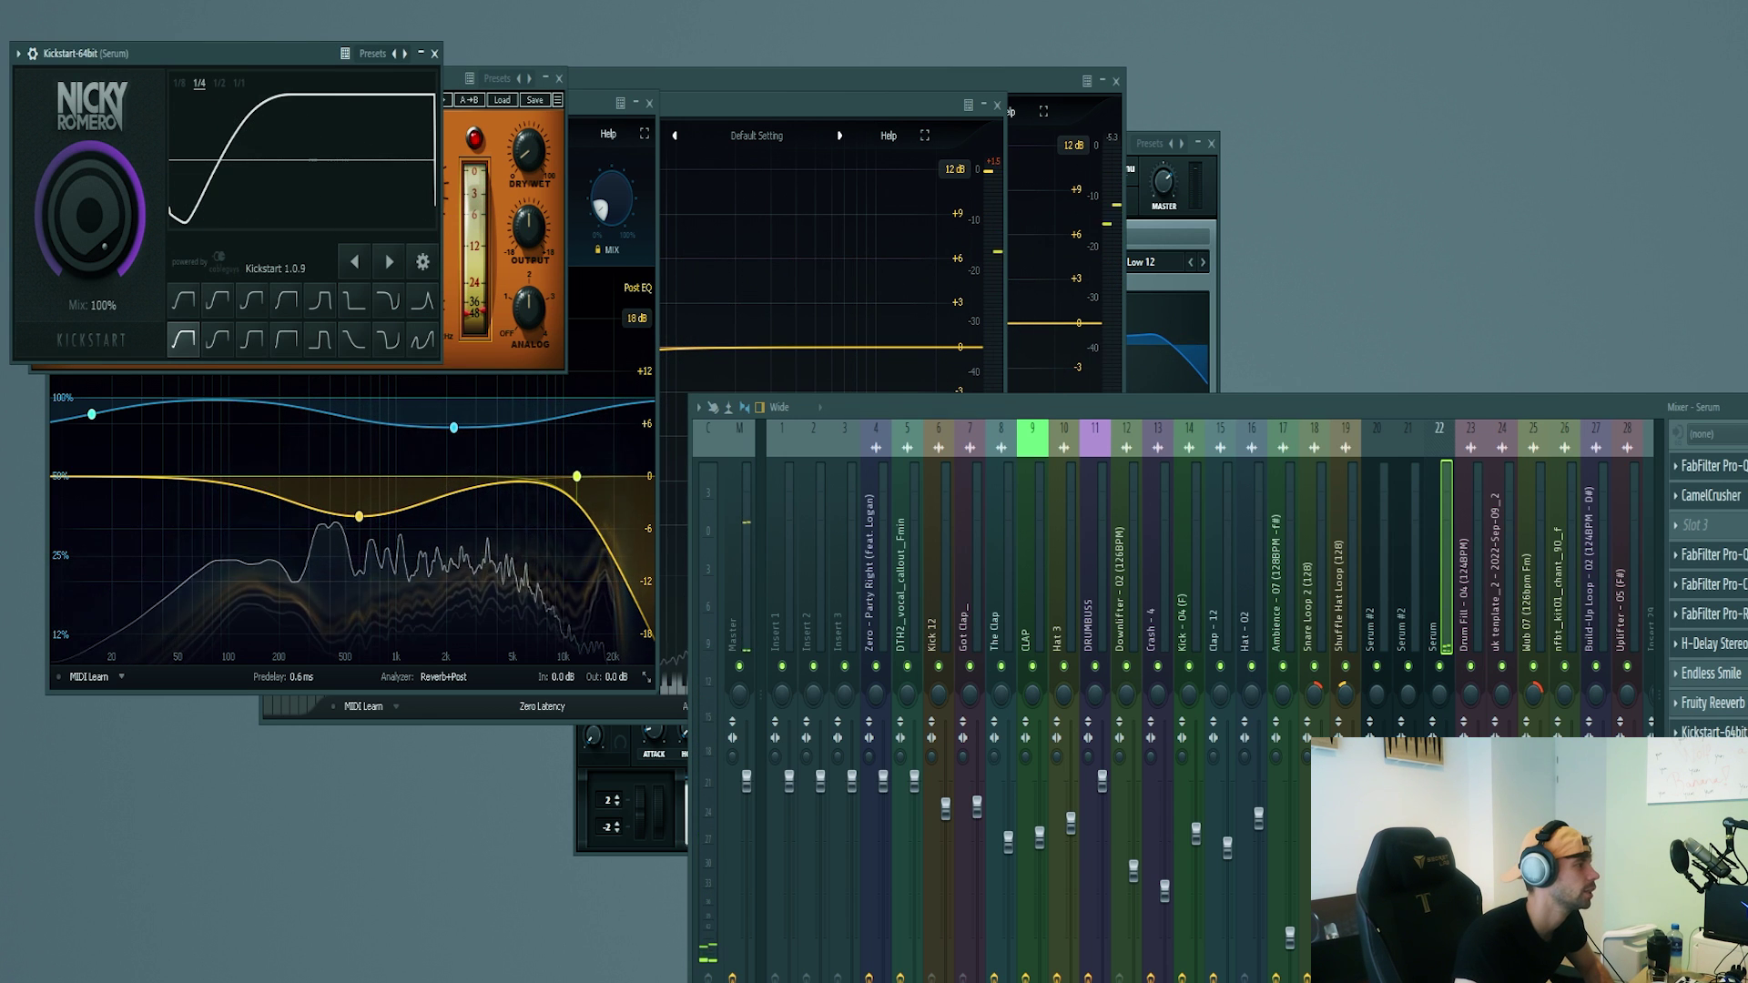
pyautogui.press('F6')
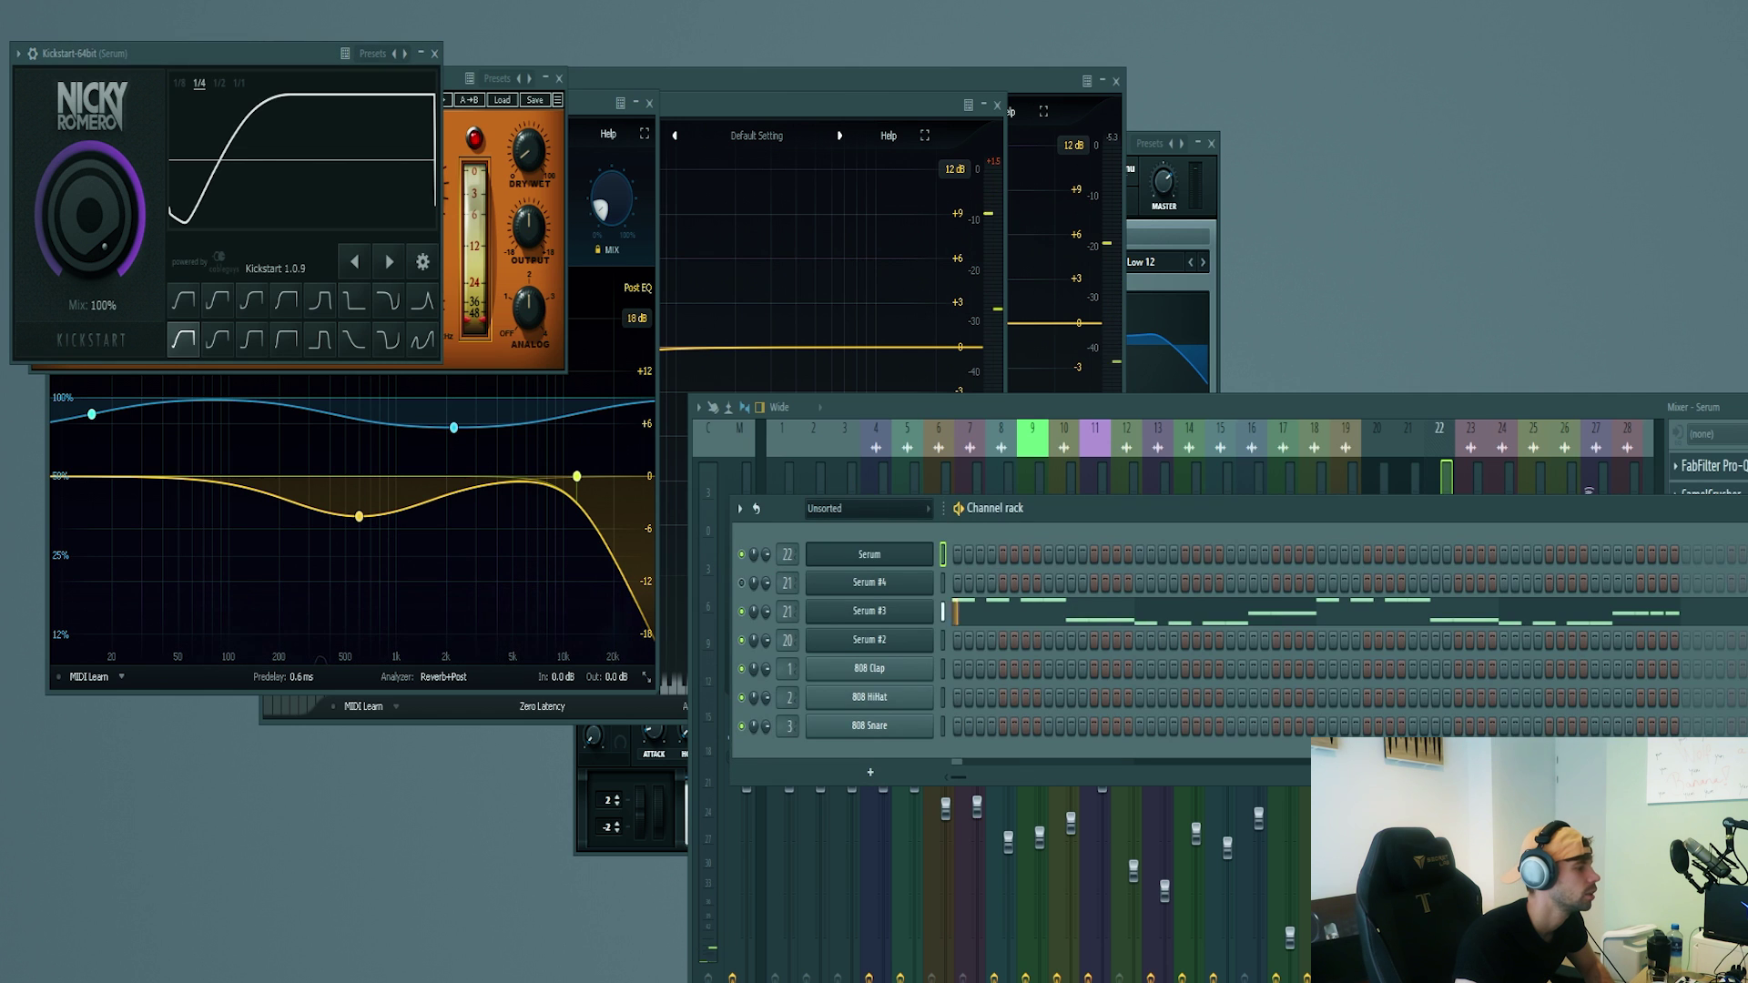
# Bring up the Serum #3 and Serum #2 bass layer patches from the Channel rack
pyautogui.click(890, 617)
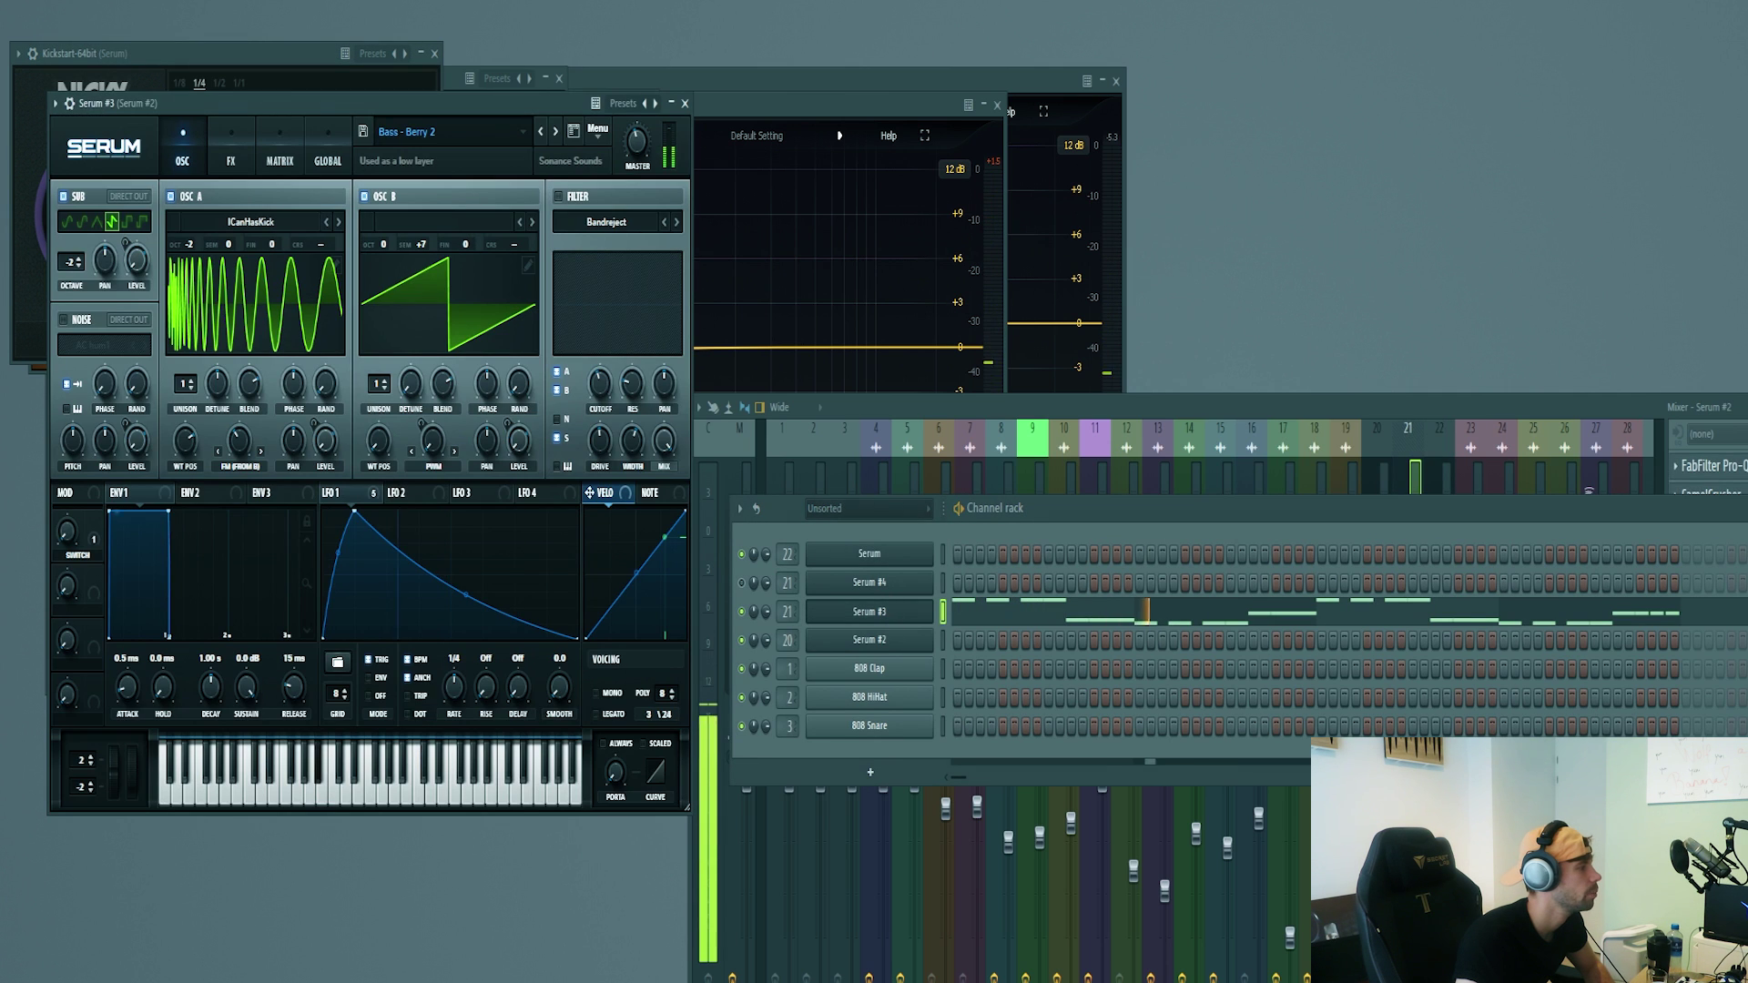
pyautogui.click(870, 639)
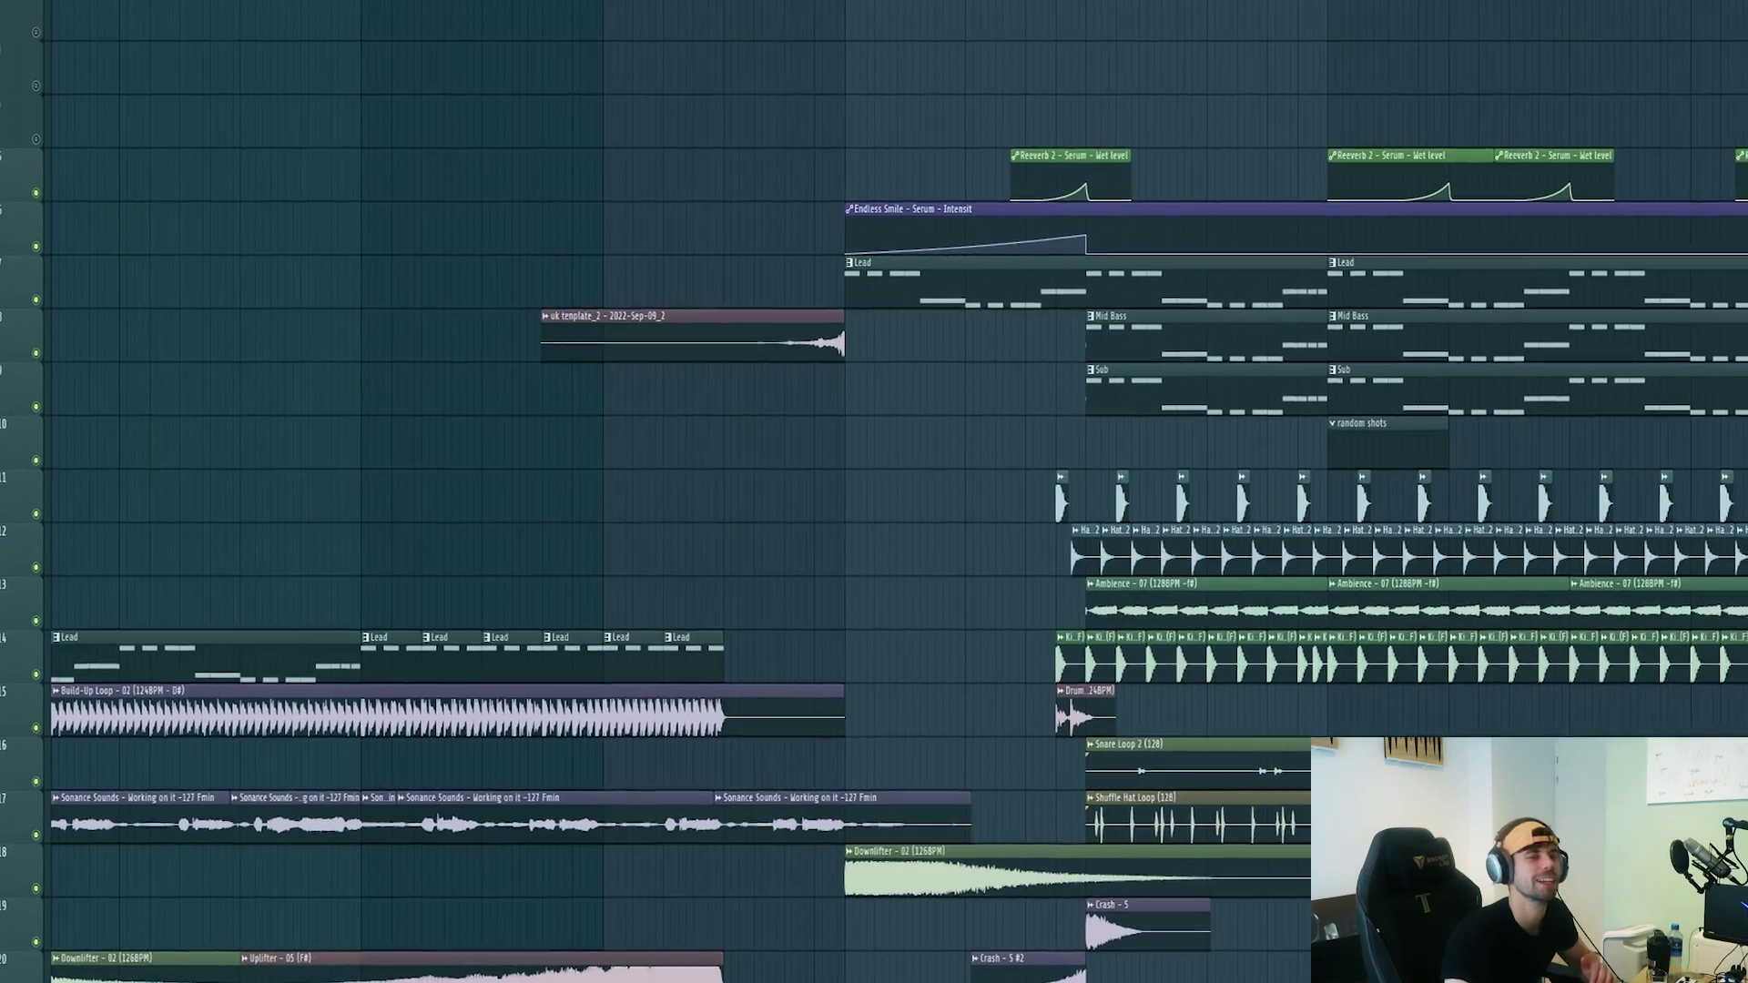
pyautogui.press('space')
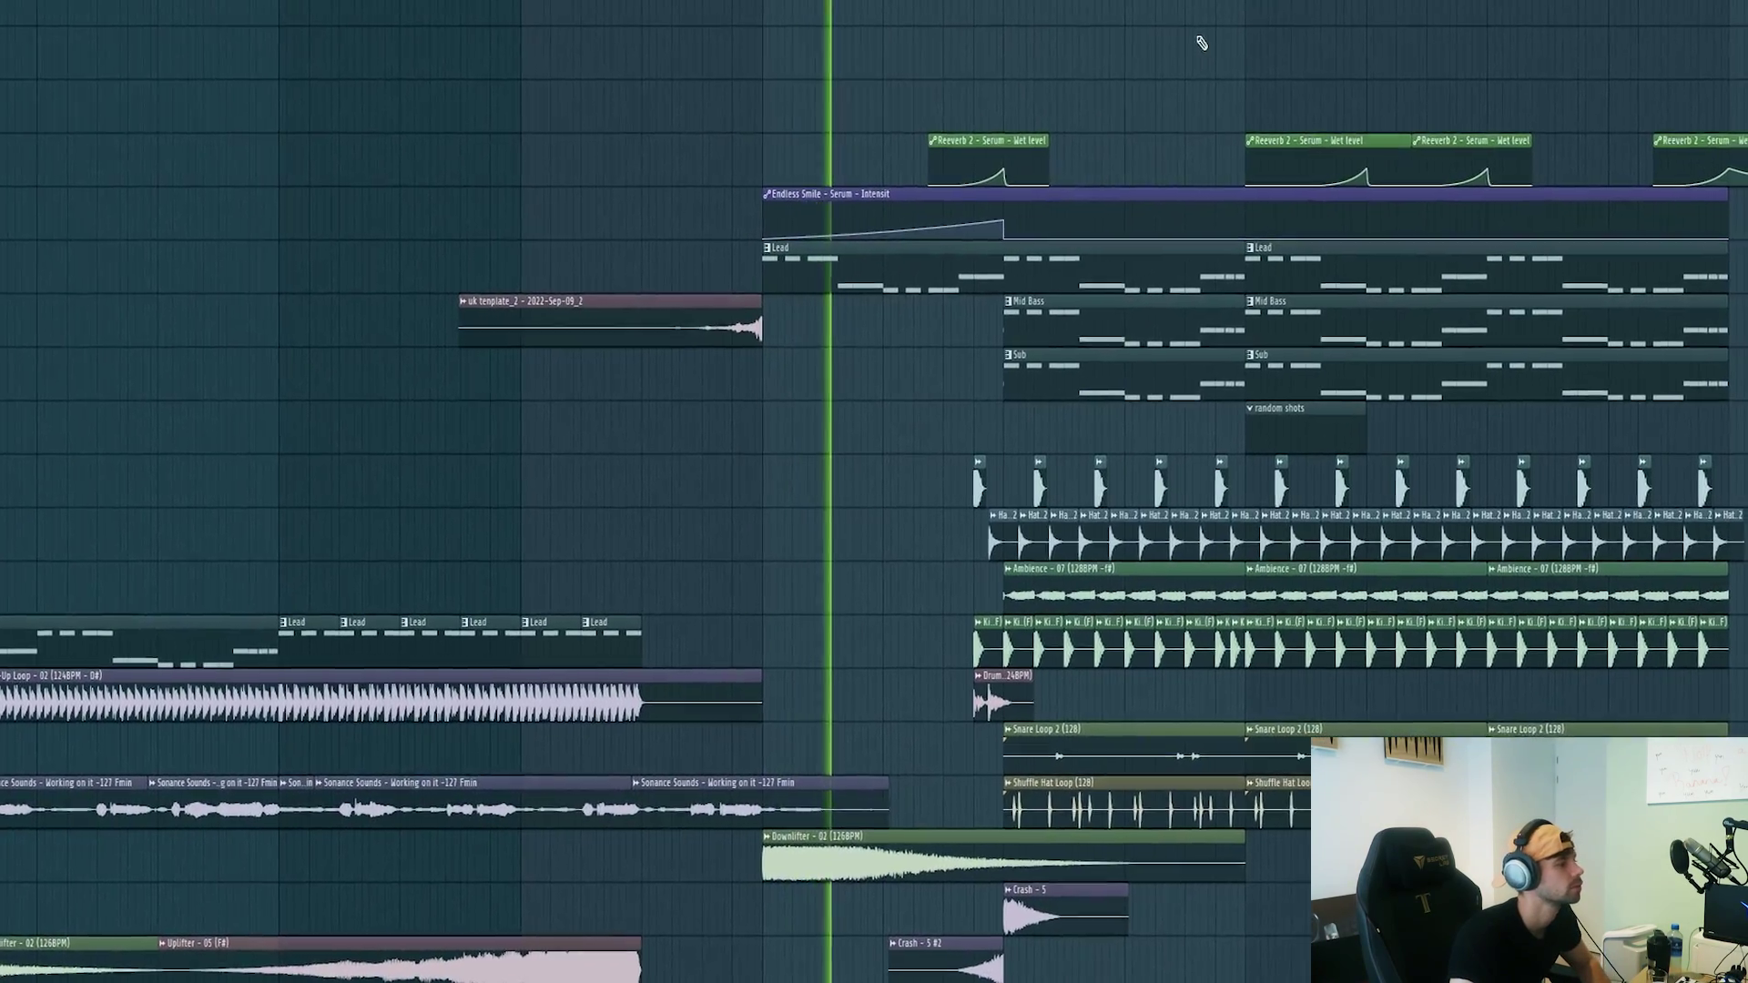